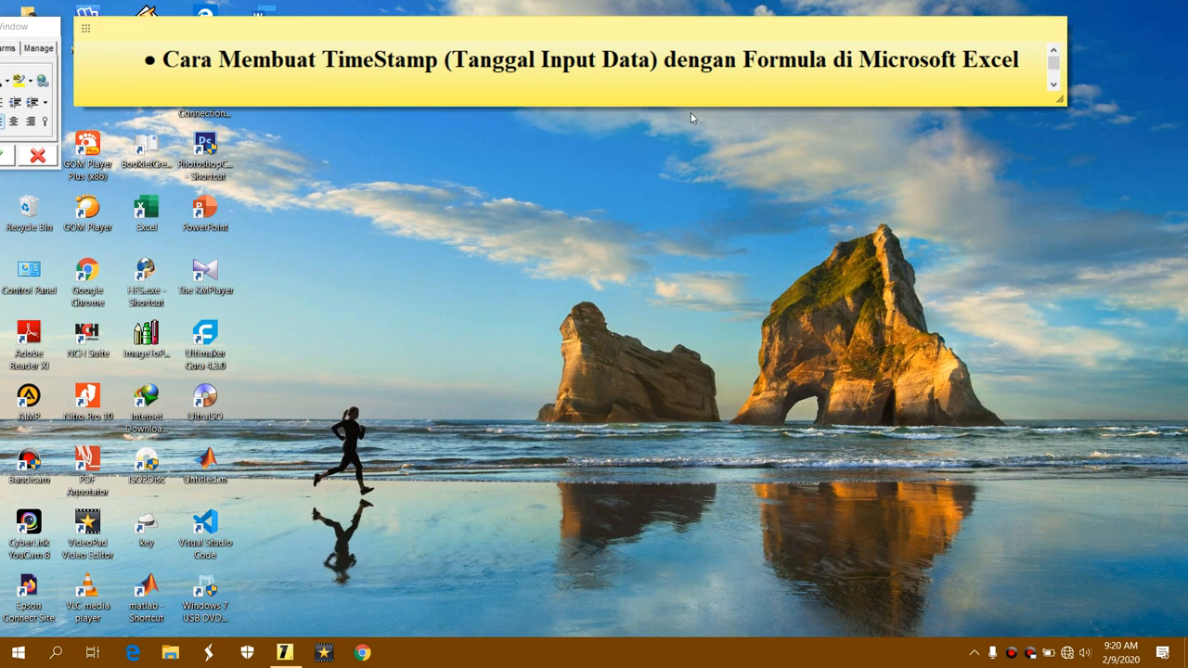
Open the workbook Contoh yang Sudah Selesai - Copy.xlsx from the BS Tutorial folder on drive F and highlight D3:E12.
{"action": "left_click", "coordinate": [176, 654]}
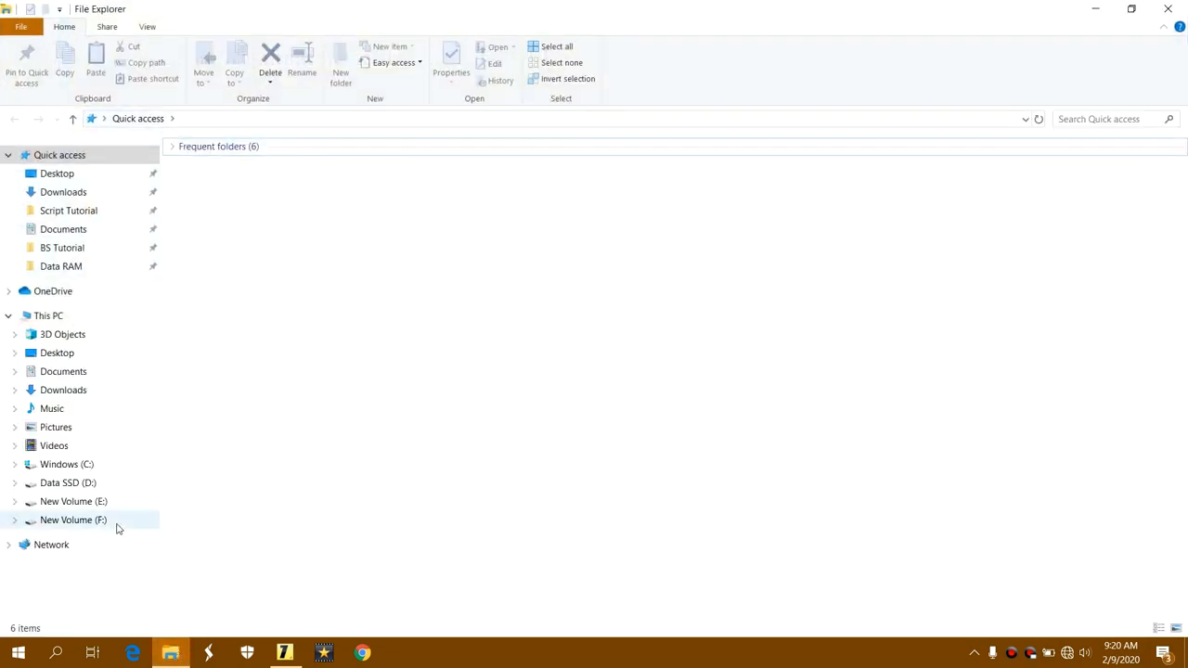
{"action": "left_click", "coordinate": [118, 525]}
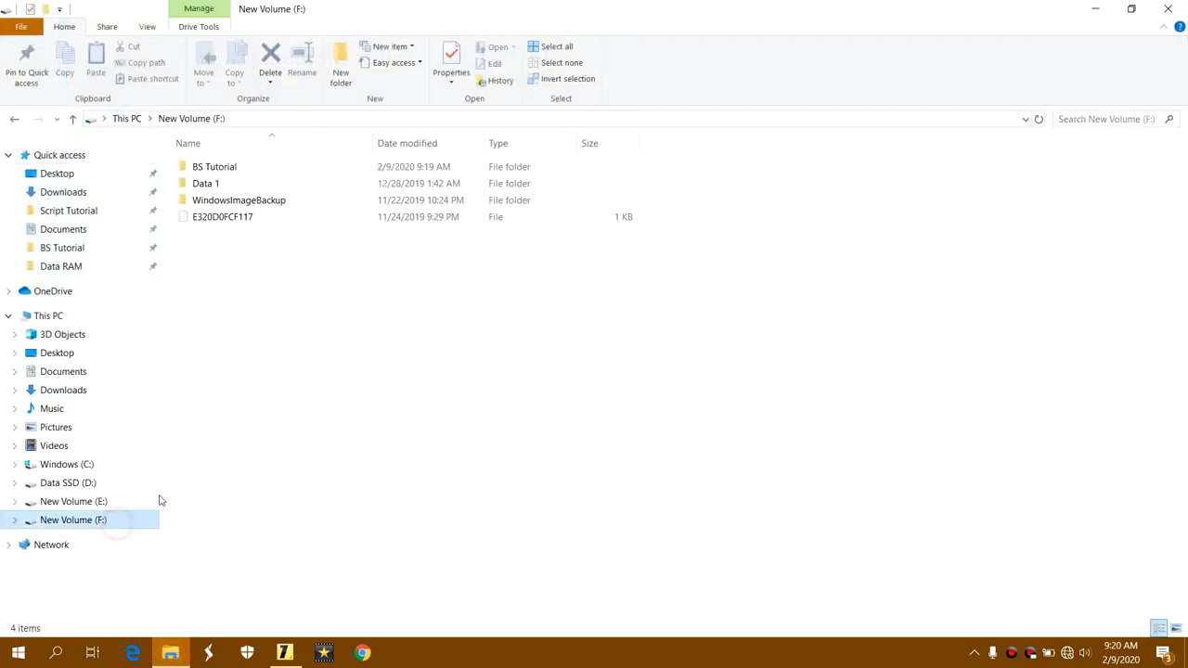
{"action": "double_click", "coordinate": [266, 167]}
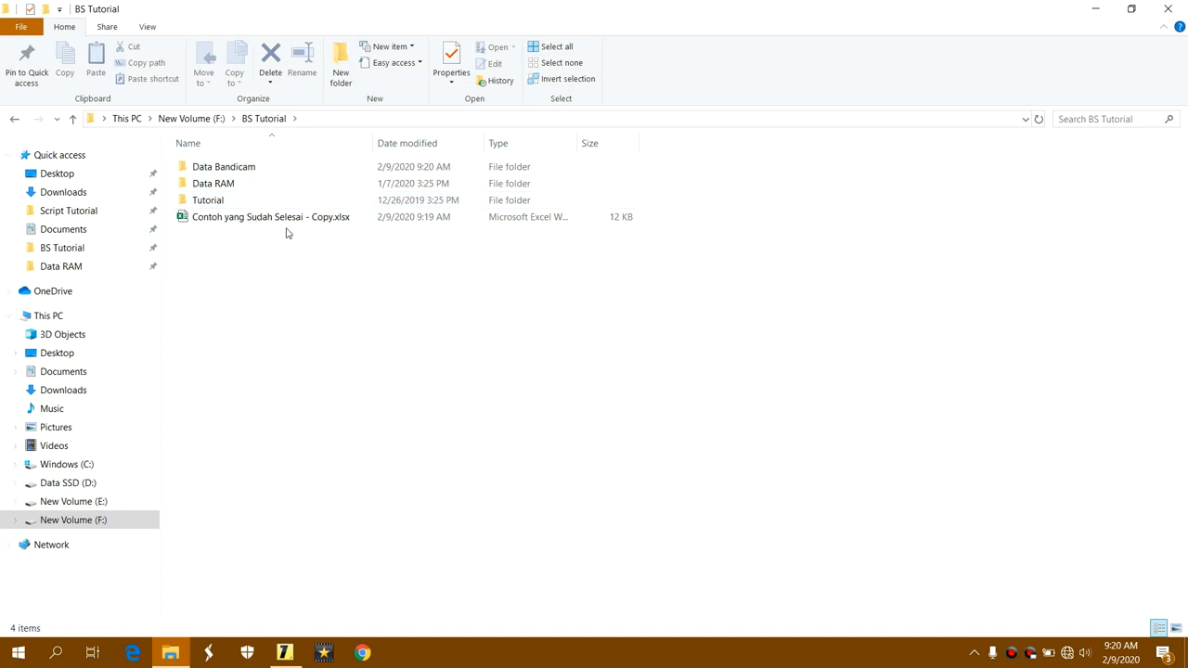
{"action": "left_click", "coordinate": [290, 217]}
{"action": "double_click", "coordinate": [352, 217]}
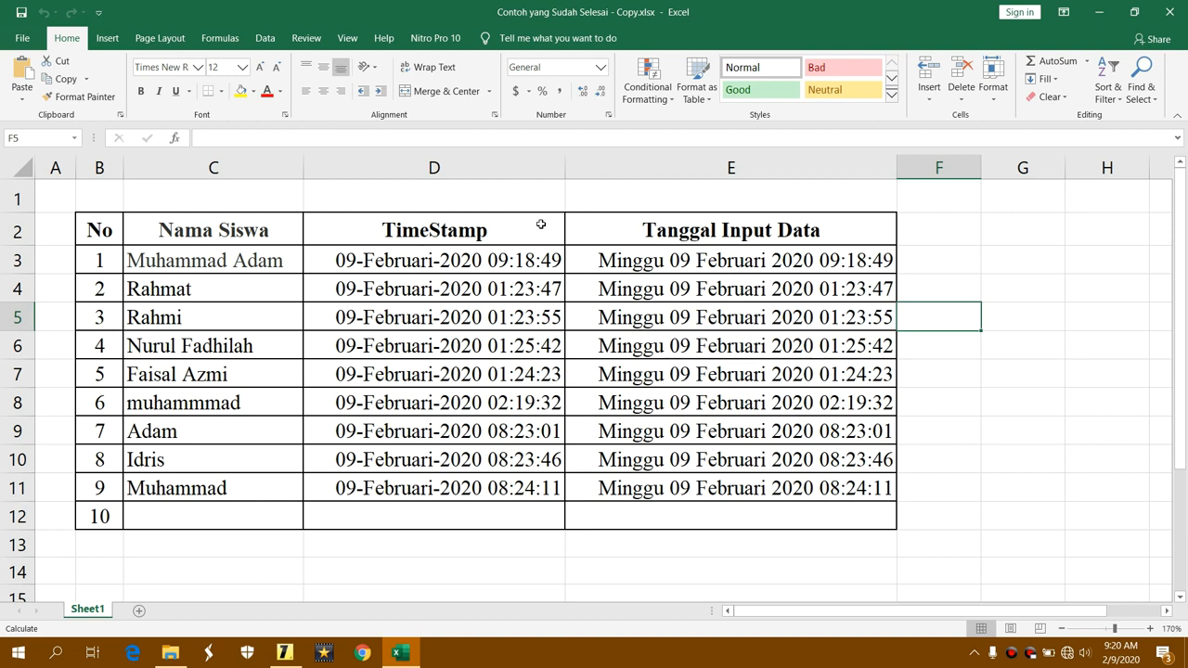
{"action": "left_click_drag", "start_coordinate": [472, 264], "coordinate": [682, 515]}
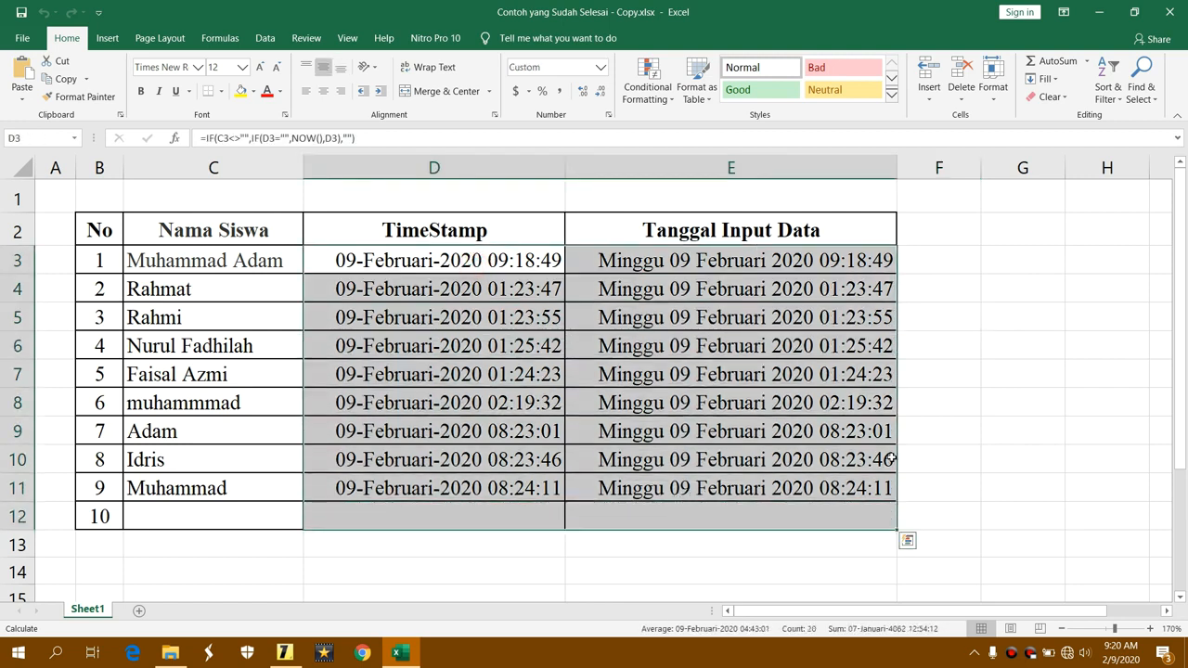
{"action": "left_click", "coordinate": [951, 449]}
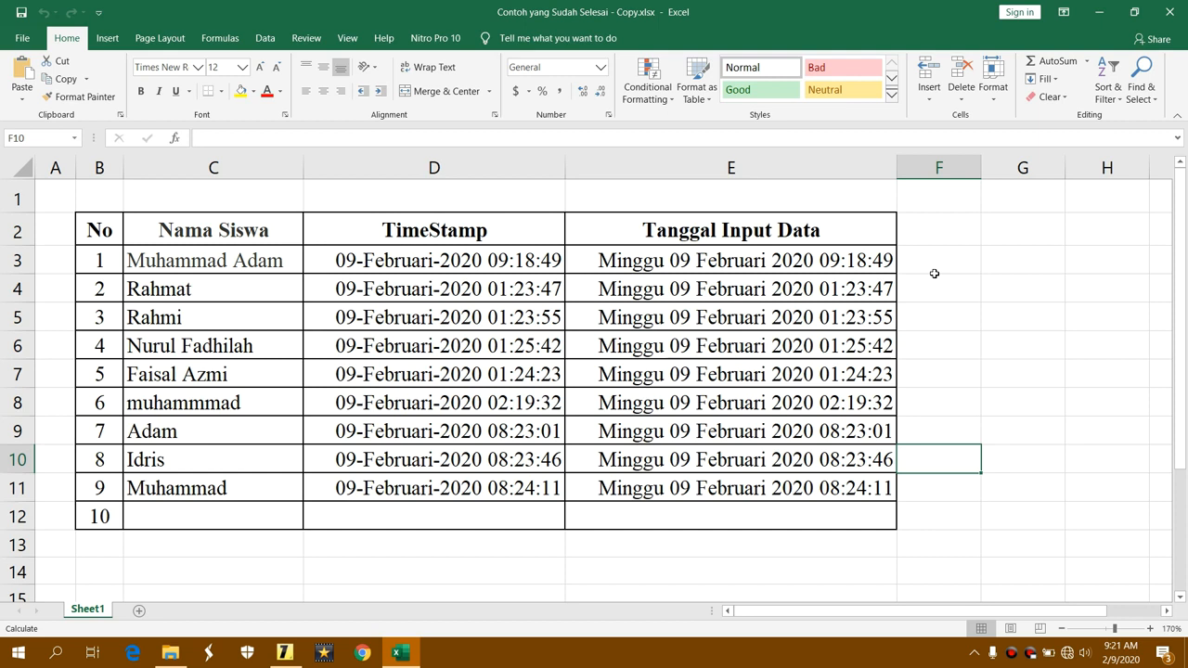
Enter a student name in C12 and check the formulas in D12 and E12.
{"action": "left_click", "coordinate": [211, 524]}
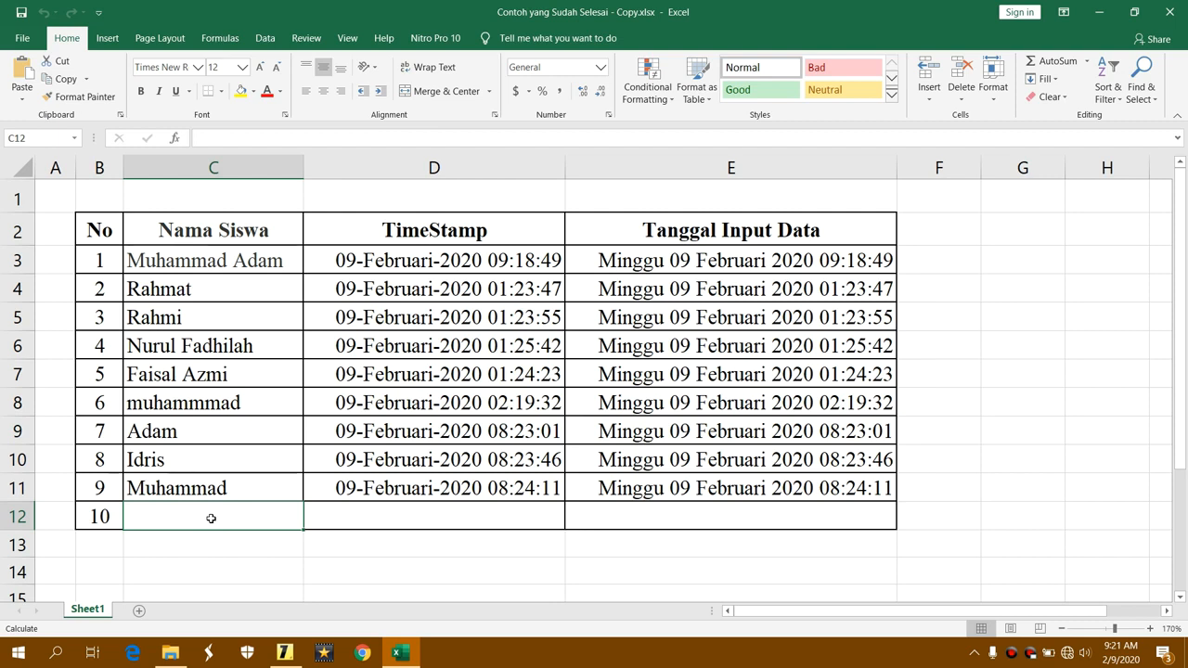
{"action": "type", "text": "Salman"}
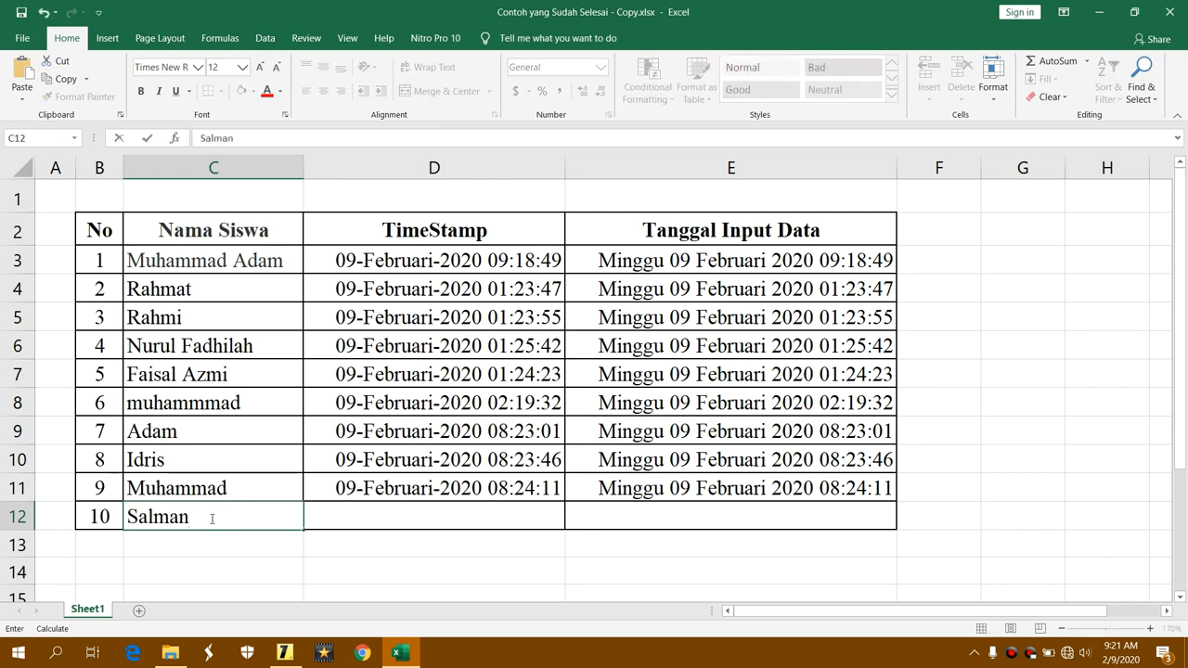
{"action": "key", "text": "Return"}
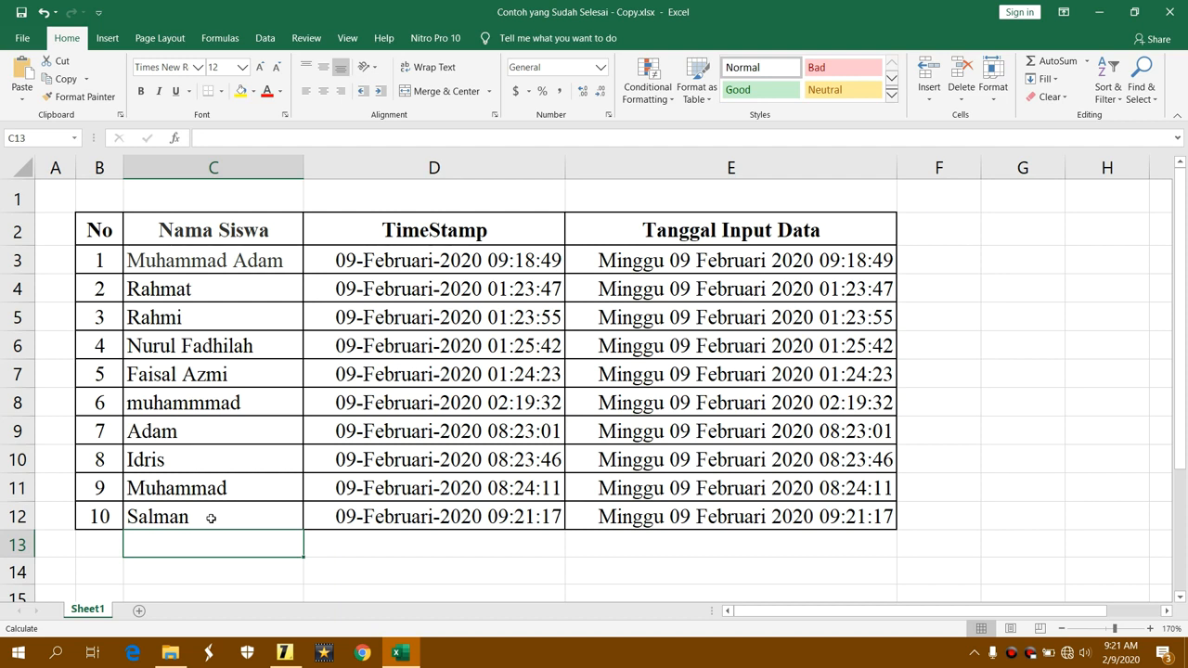
{"action": "left_click", "coordinate": [369, 517]}
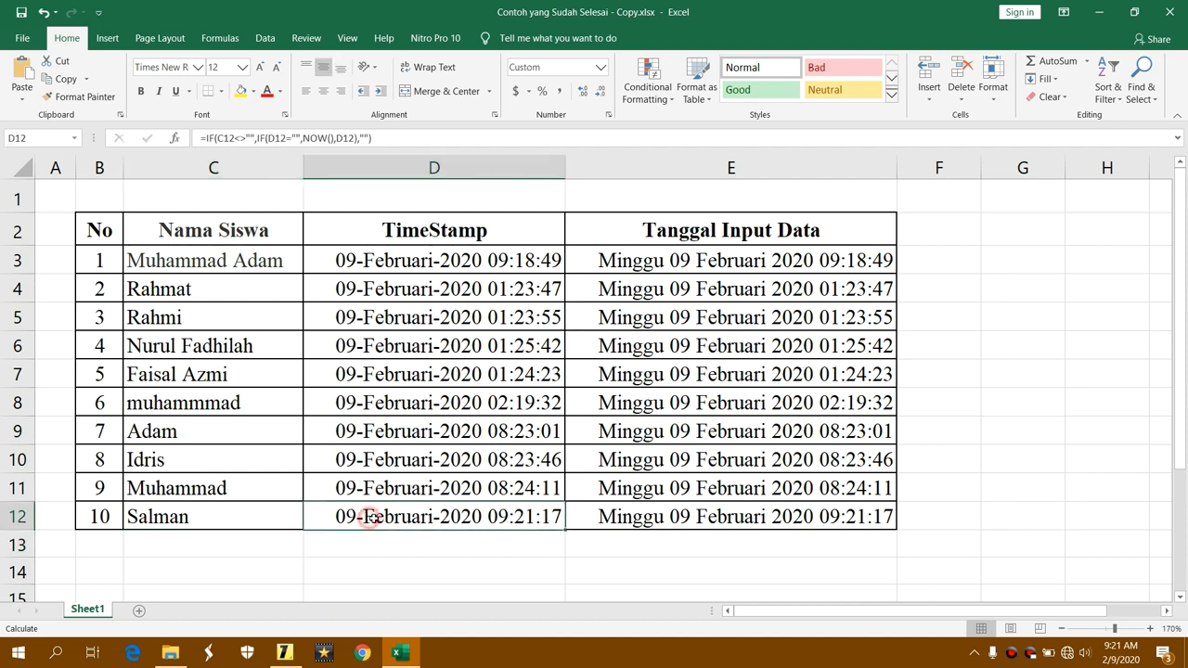
{"action": "left_click", "coordinate": [653, 517]}
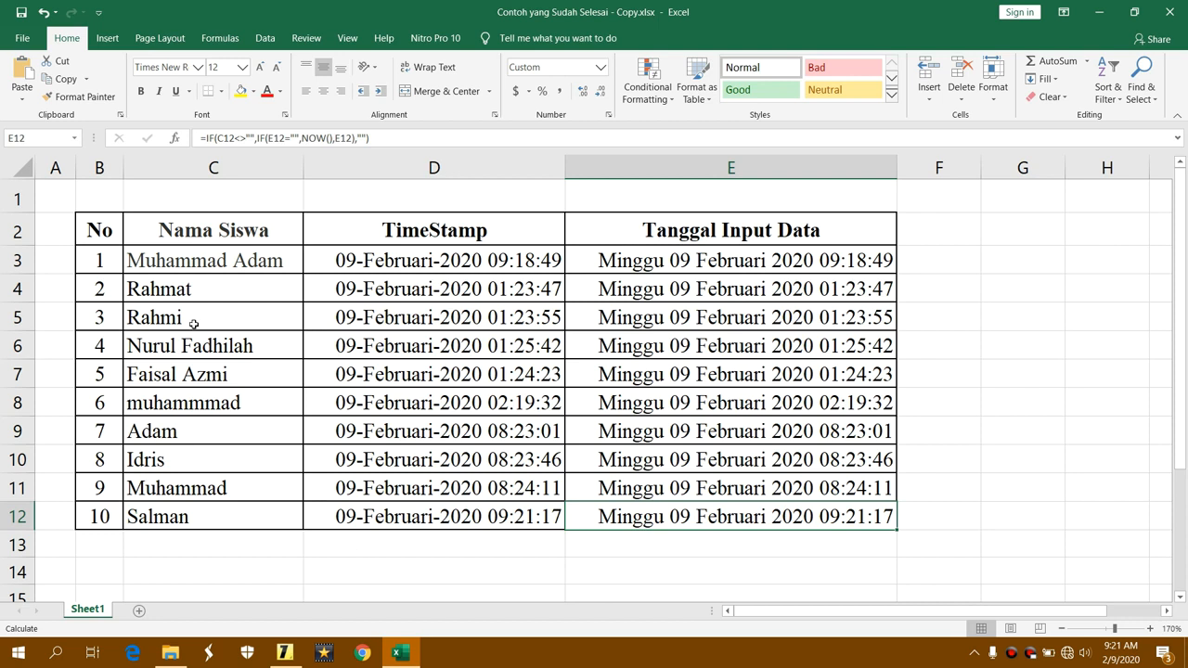
{"action": "left_click", "coordinate": [422, 546]}
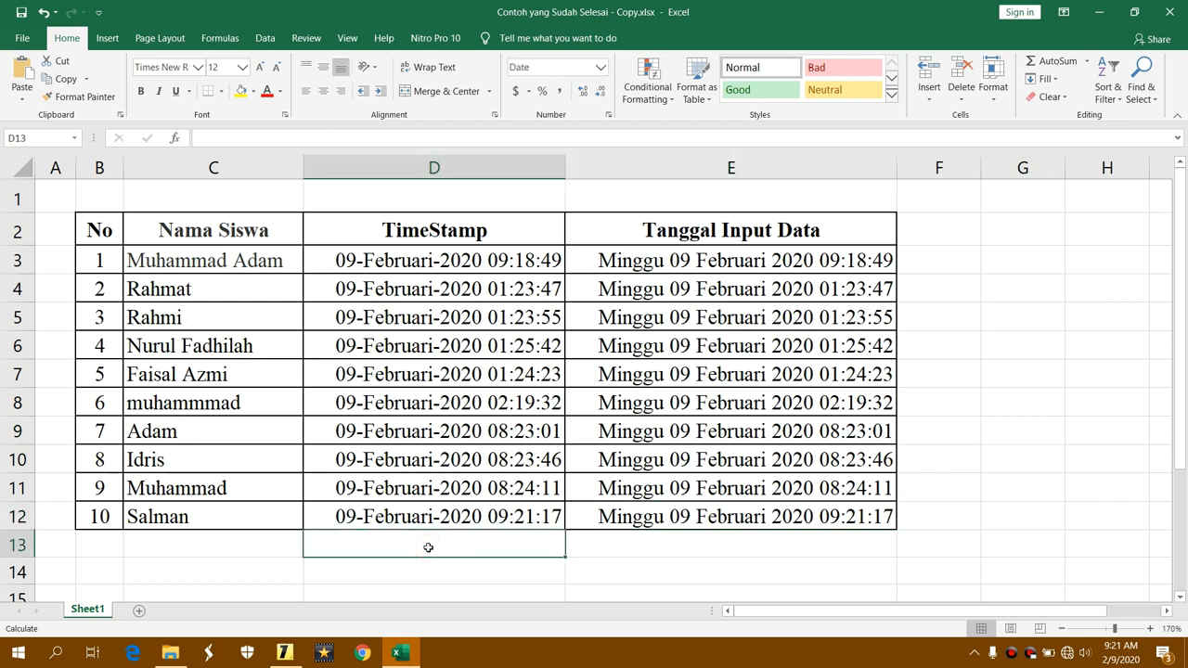
{"action": "left_click", "coordinate": [318, 563]}
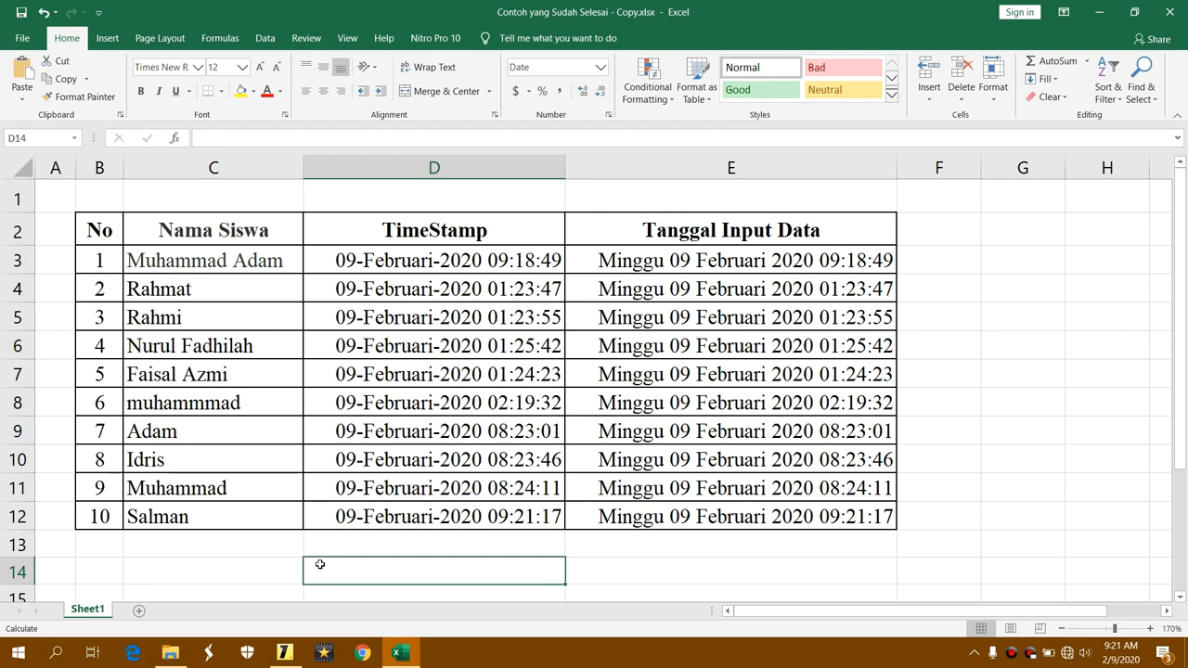
Clear the student names in C7:C12.
{"action": "left_click_drag", "start_coordinate": [191, 374], "coordinate": [202, 513]}
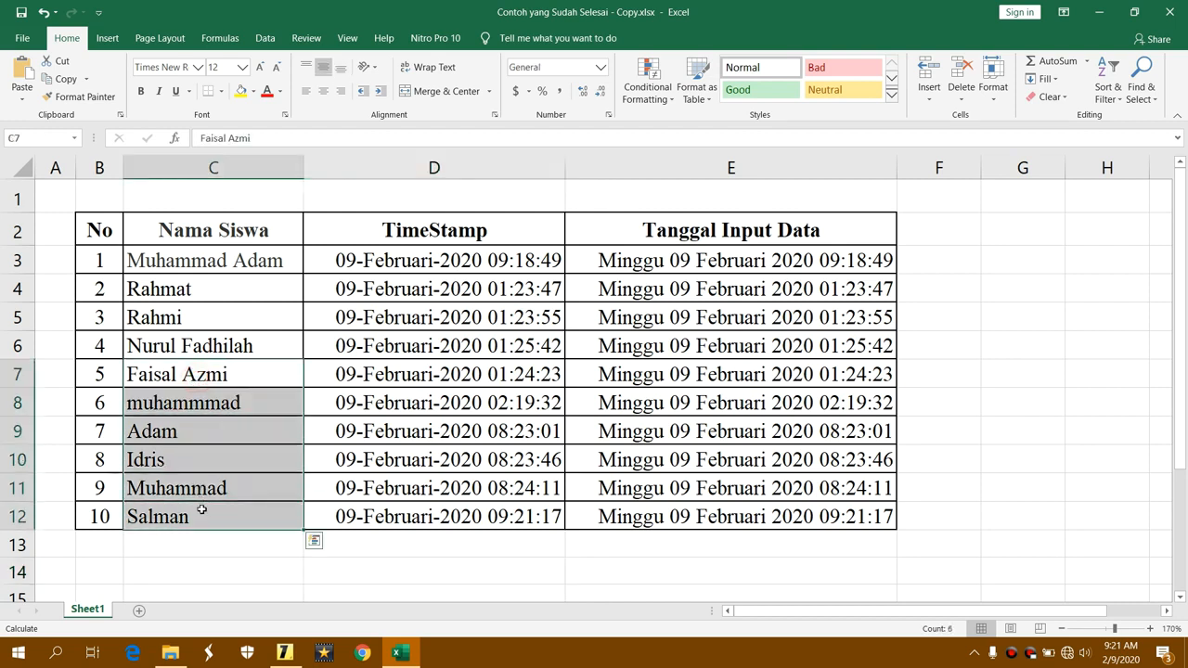
{"action": "key", "text": "Delete"}
{"action": "left_click", "coordinate": [366, 547]}
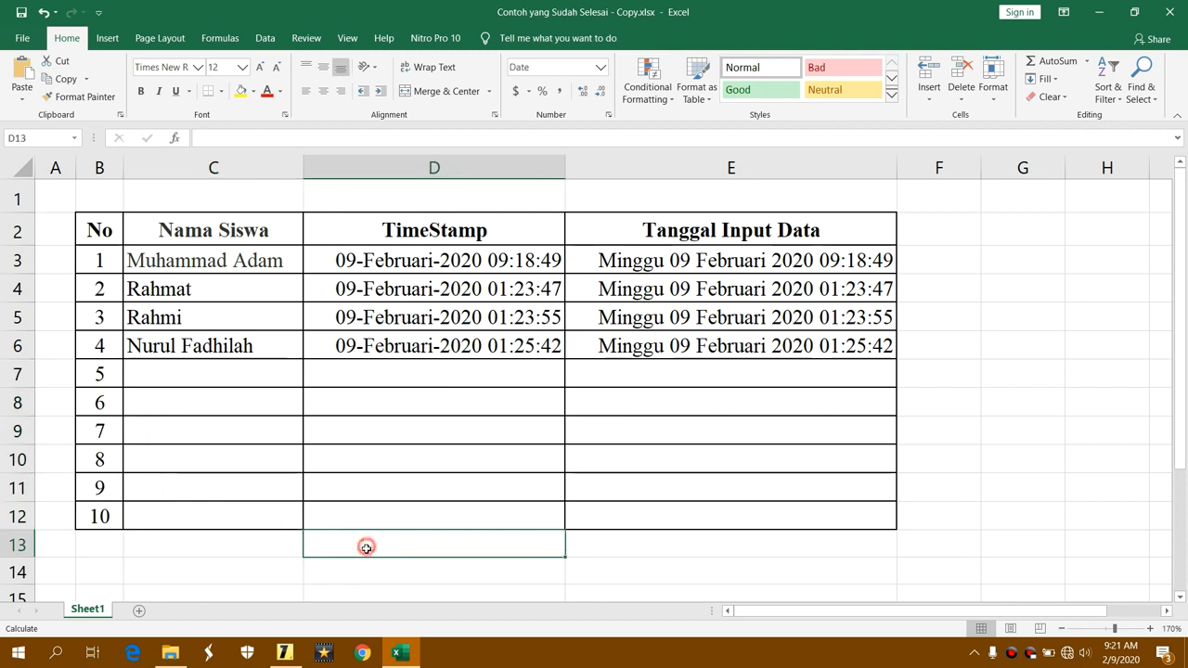
Enter a student name for number 5 in cell C7.
{"action": "left_click", "coordinate": [231, 376]}
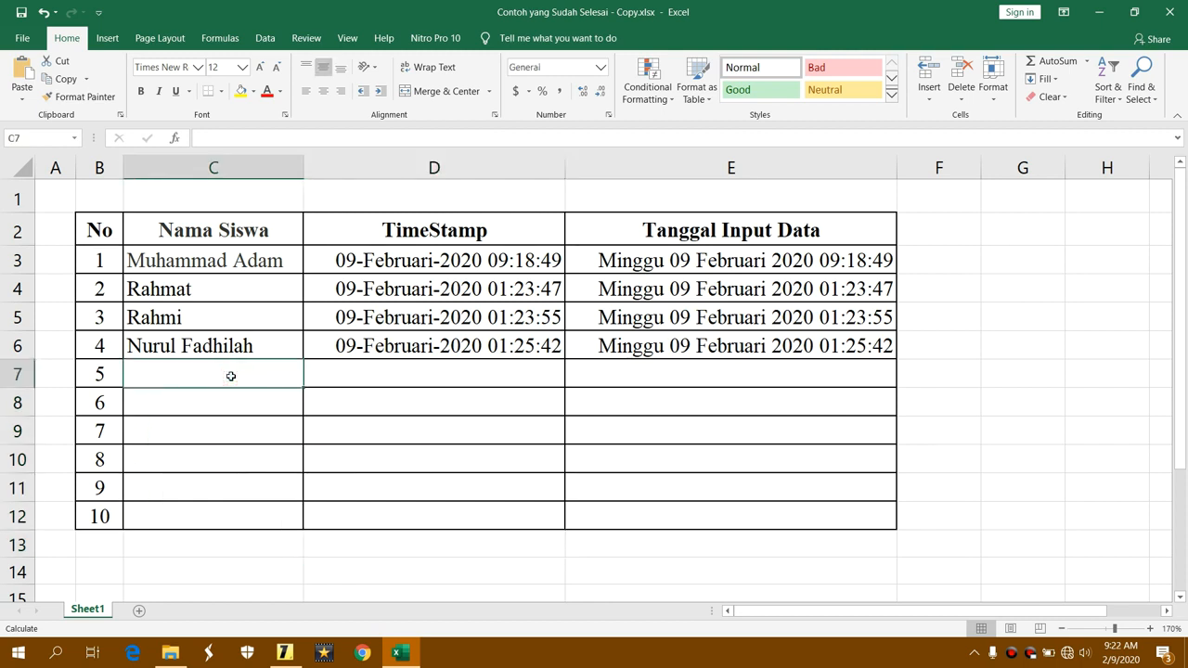
{"action": "type", "text": "Salman"}
{"action": "key", "text": "Return"}
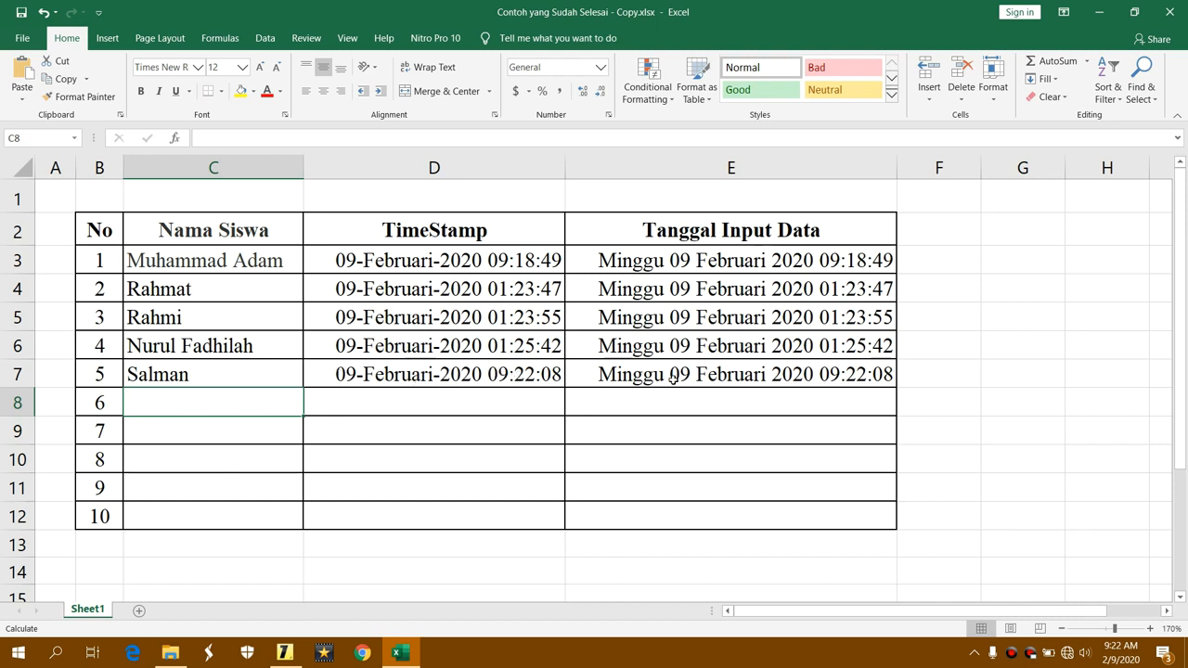
Open the TimeStamp formula in D3 for editing and commit it again without changes.
{"action": "left_click", "coordinate": [501, 261]}
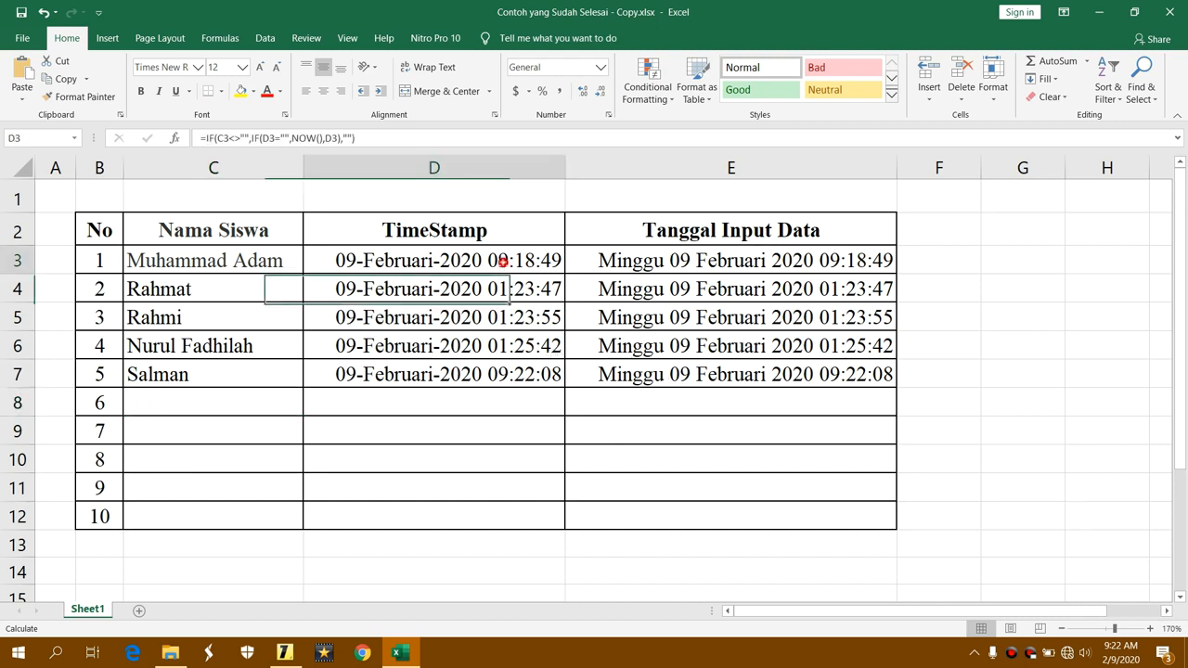
{"action": "left_click", "coordinate": [377, 137]}
{"action": "key", "text": "Return"}
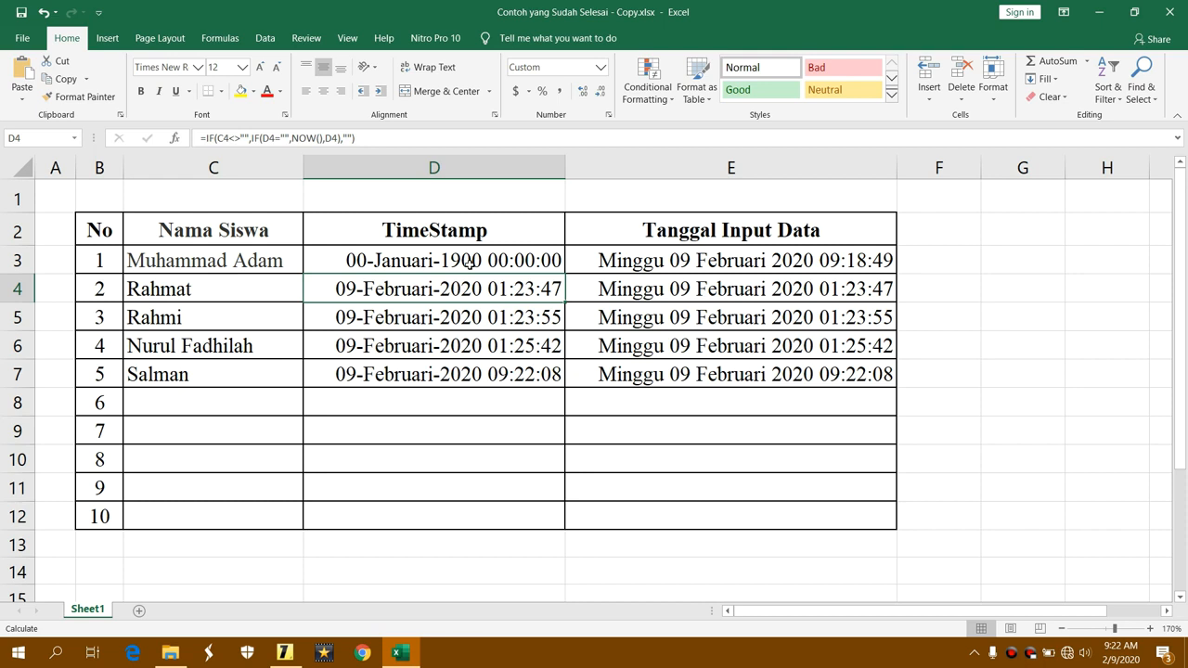
Delete the student name in C3 and enter the same full name again to renew the row's timestamps.
{"action": "left_click", "coordinate": [469, 262]}
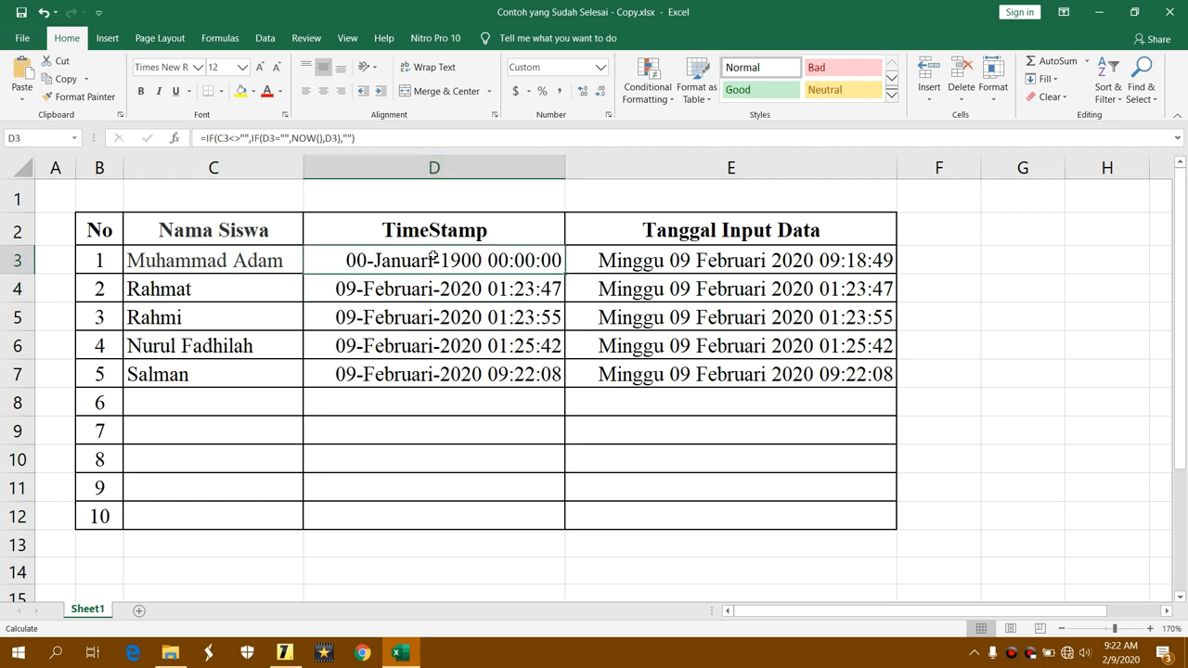
{"action": "left_click", "coordinate": [276, 263]}
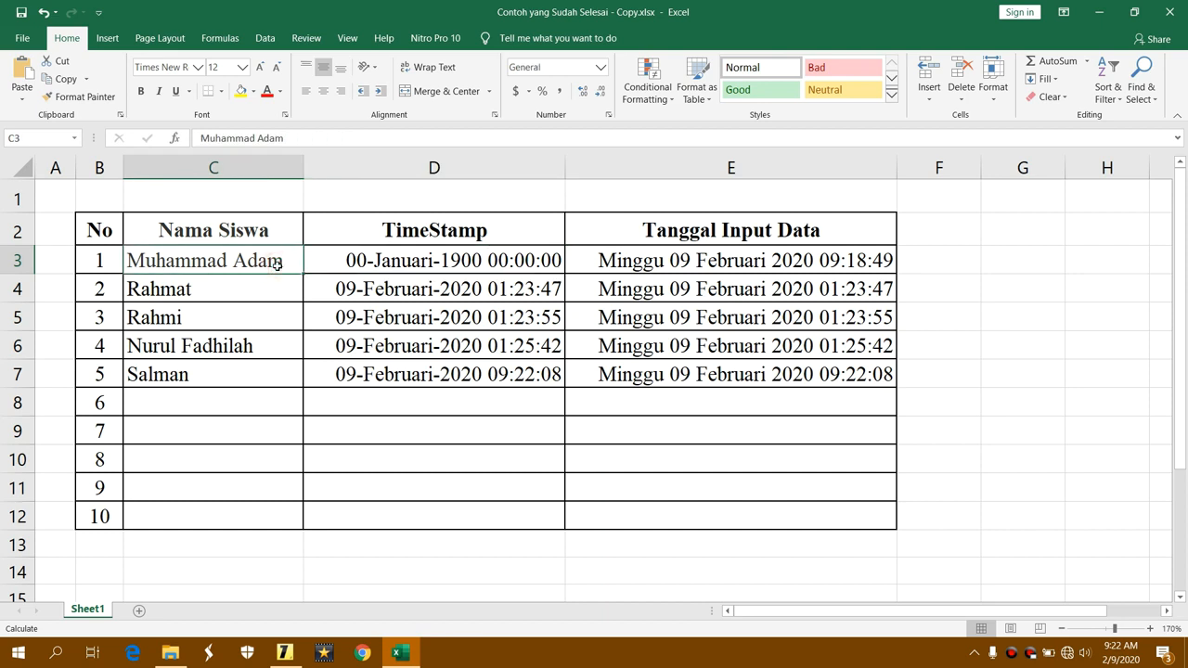
{"action": "key", "text": "Delete"}
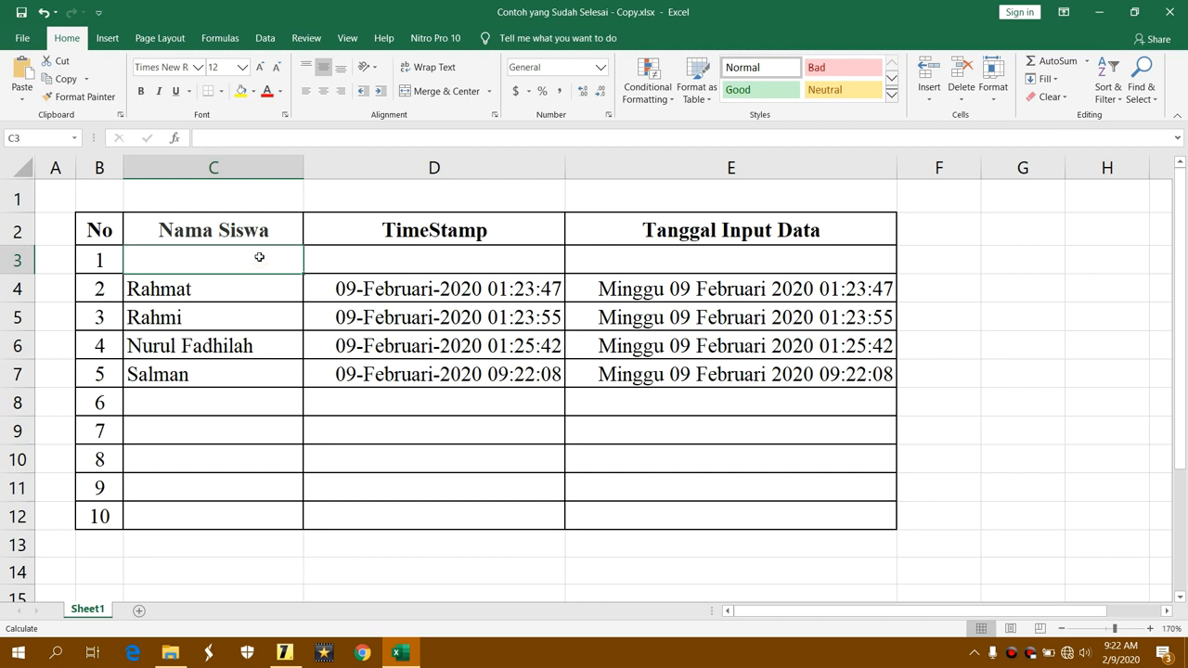
{"action": "type", "text": "Muham"}
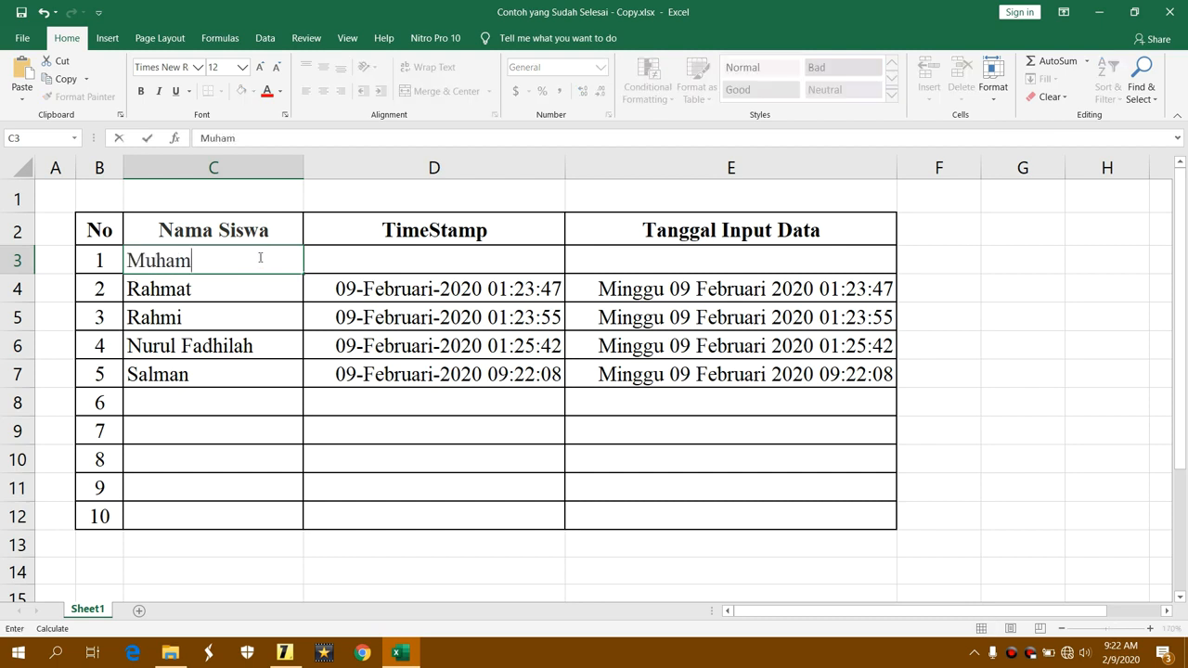
{"action": "type", "text": "mad Adam"}
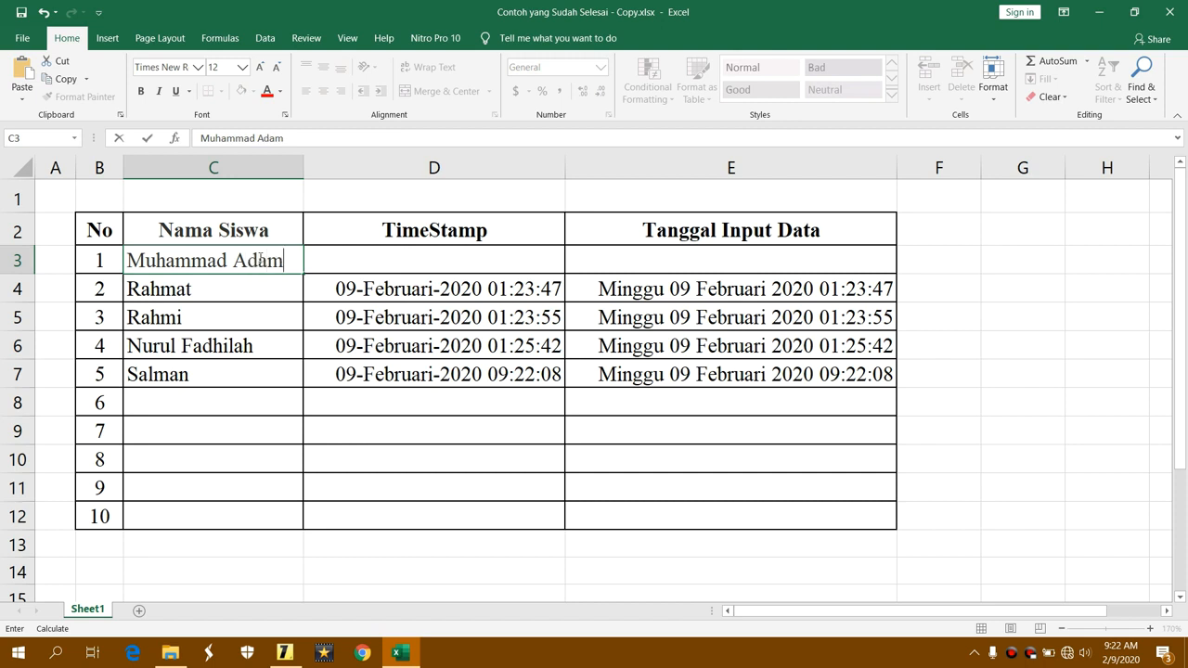
{"action": "key", "text": "Return"}
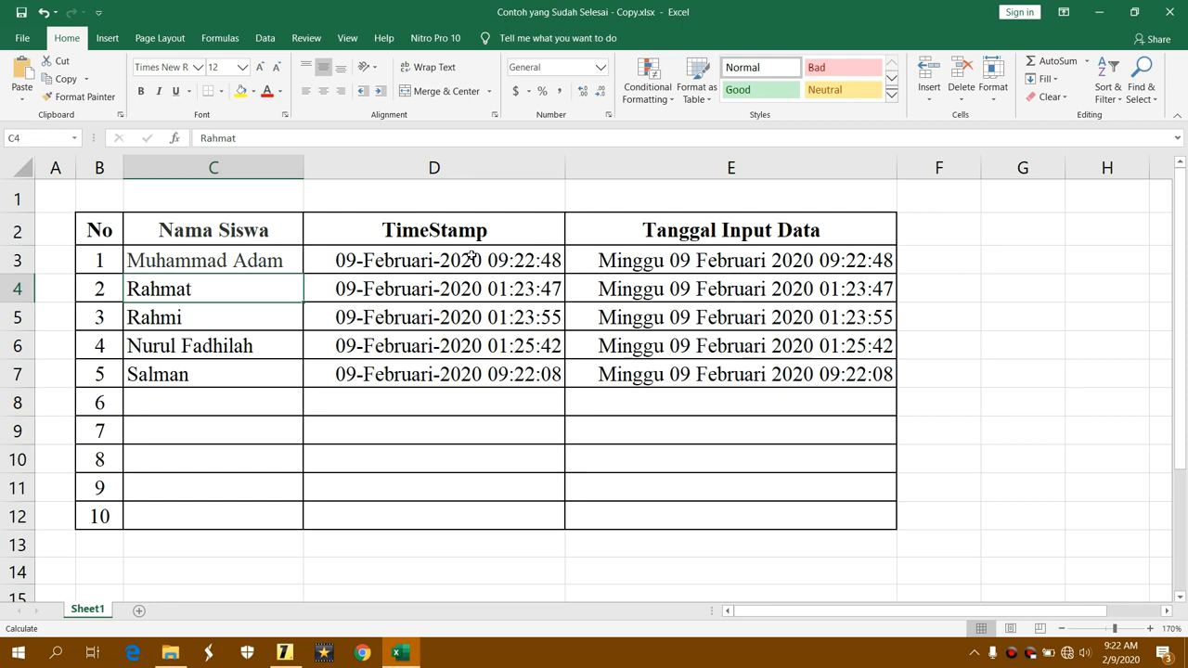
Compare the timestamps in row 3 with the system clock and calendar.
{"action": "left_click", "coordinate": [1120, 652]}
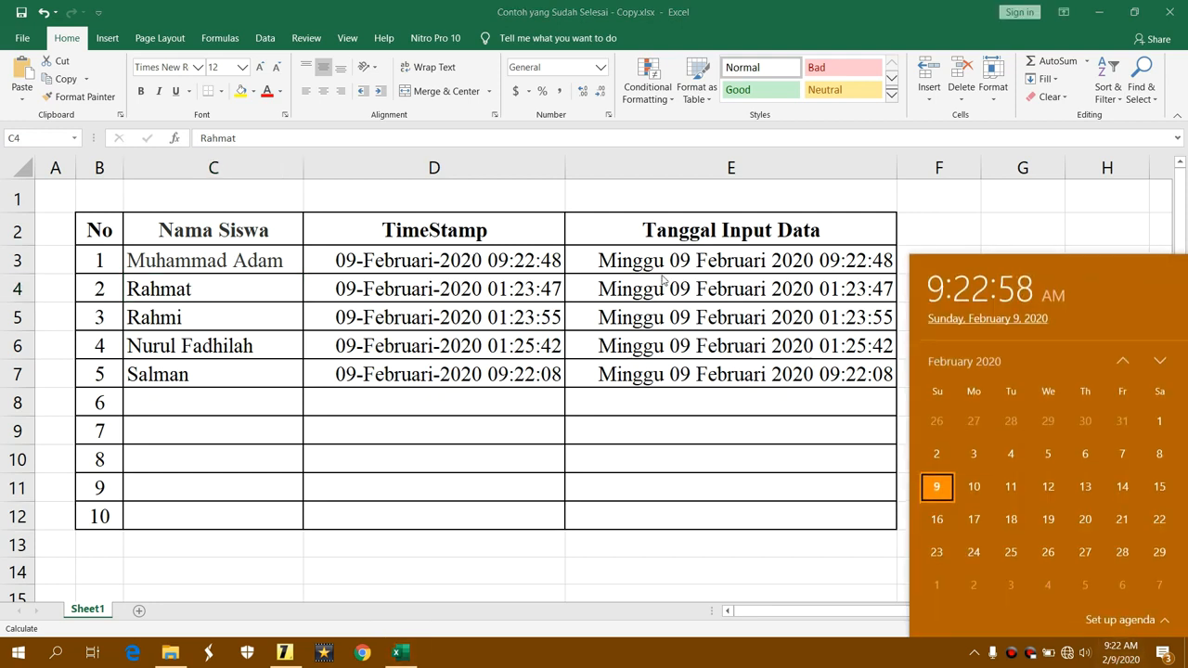
{"action": "left_click", "coordinate": [944, 216]}
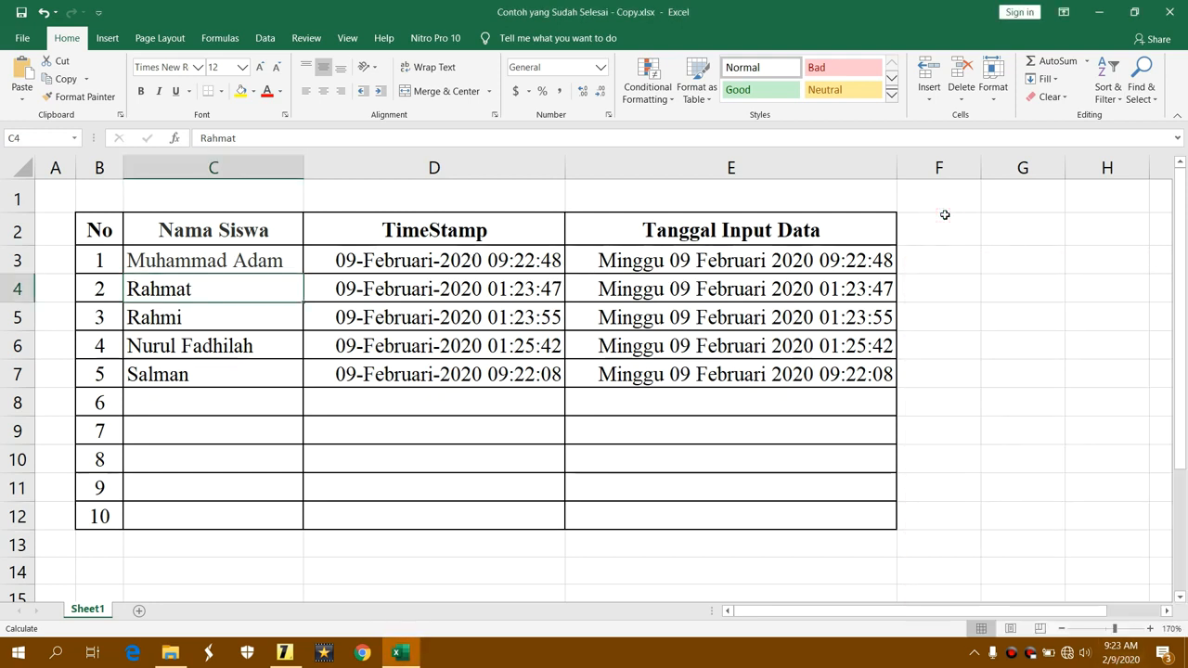
{"action": "left_click", "coordinate": [1113, 323]}
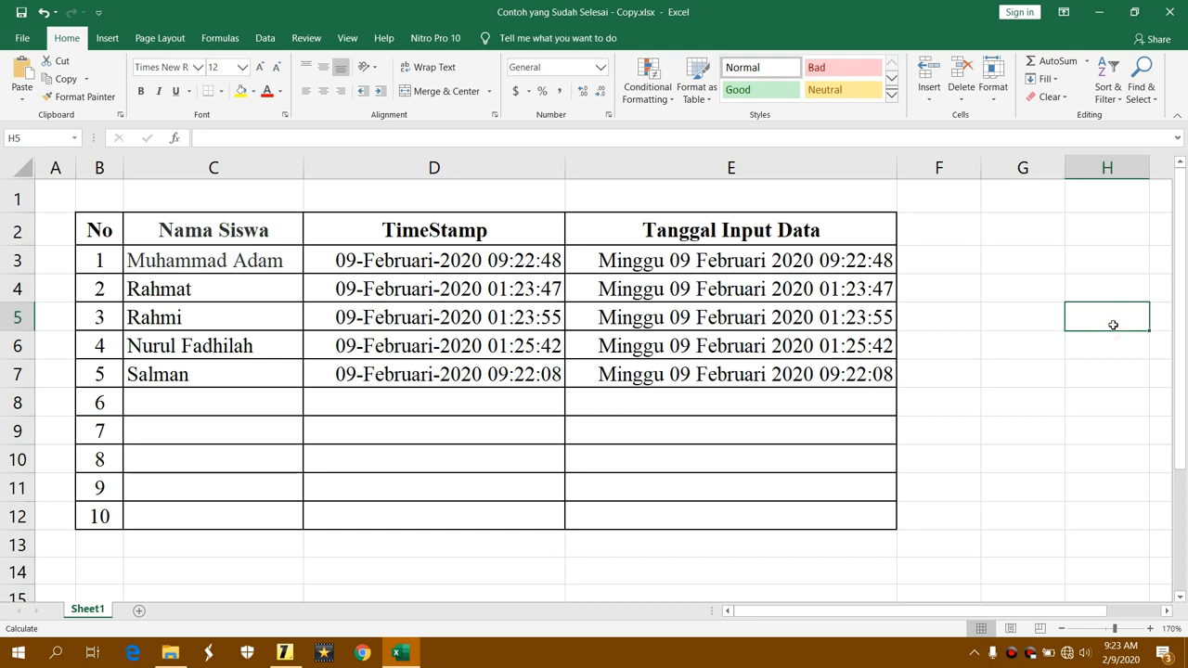
Minimize the example workbook, start Excel with a new blank workbook and maximize its window.
{"action": "left_click", "coordinate": [1099, 11]}
{"action": "left_click", "coordinate": [1104, 9]}
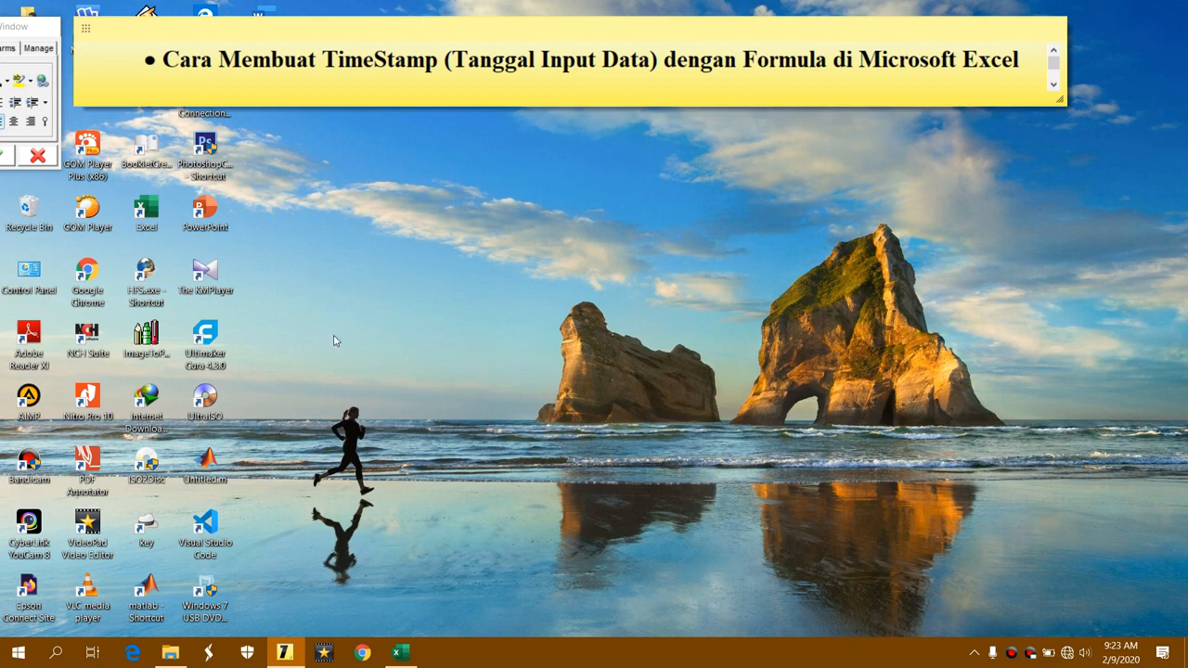
{"action": "left_click", "coordinate": [55, 657]}
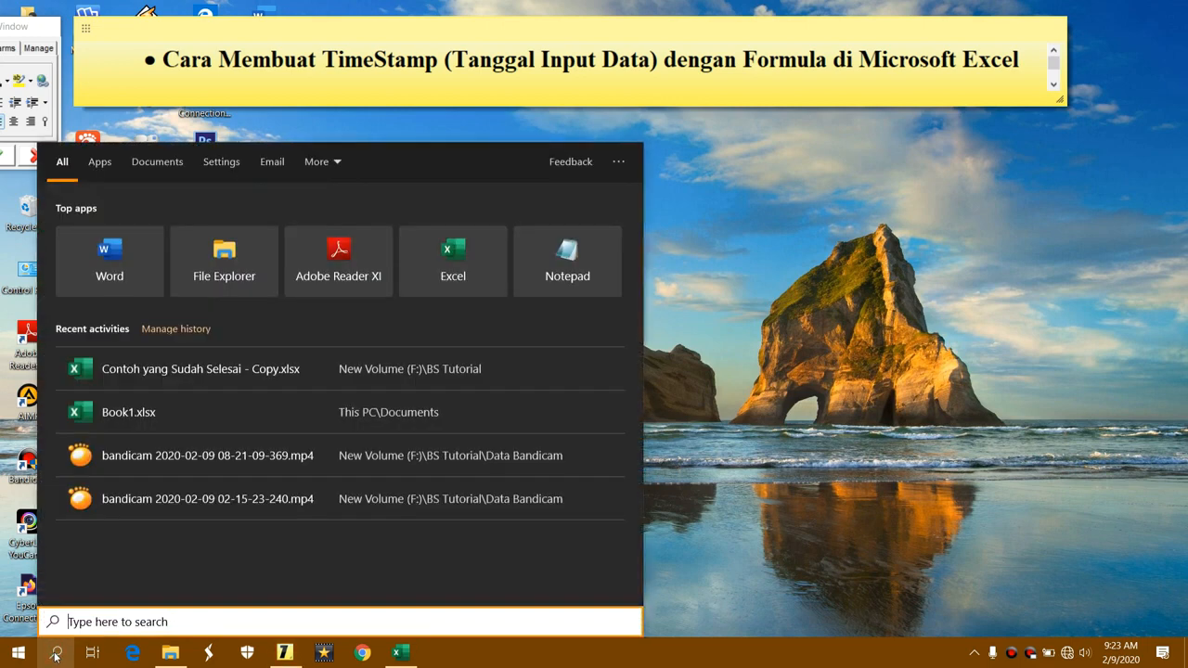
{"action": "type", "text": "excel"}
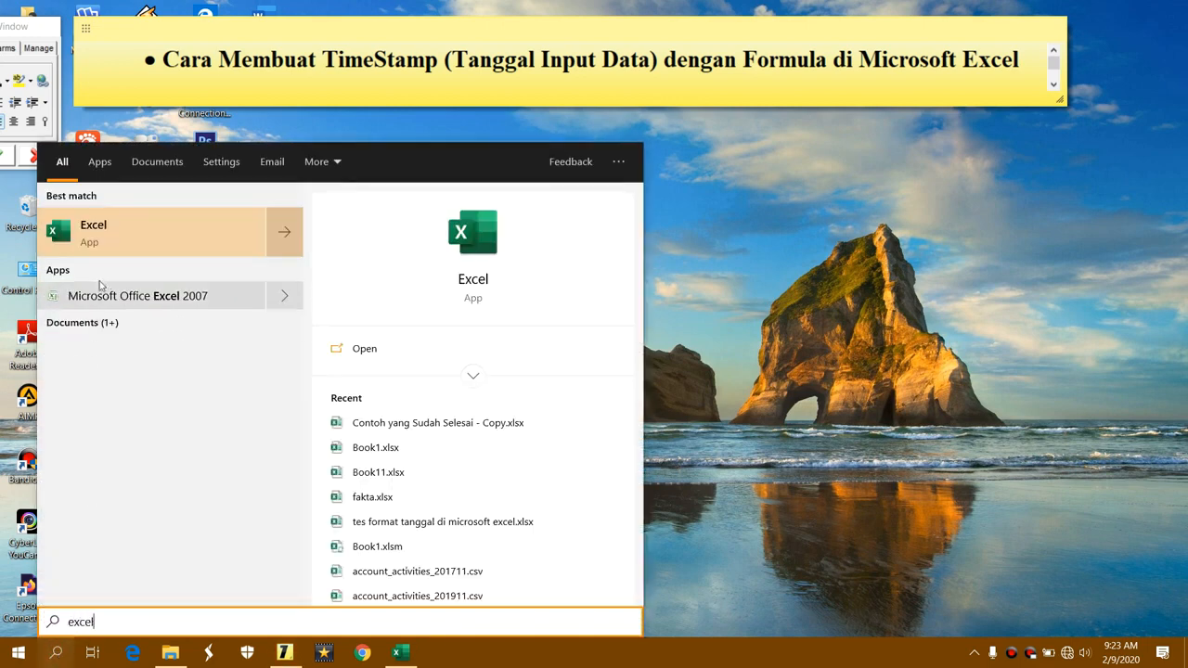
{"action": "left_click", "coordinate": [97, 234]}
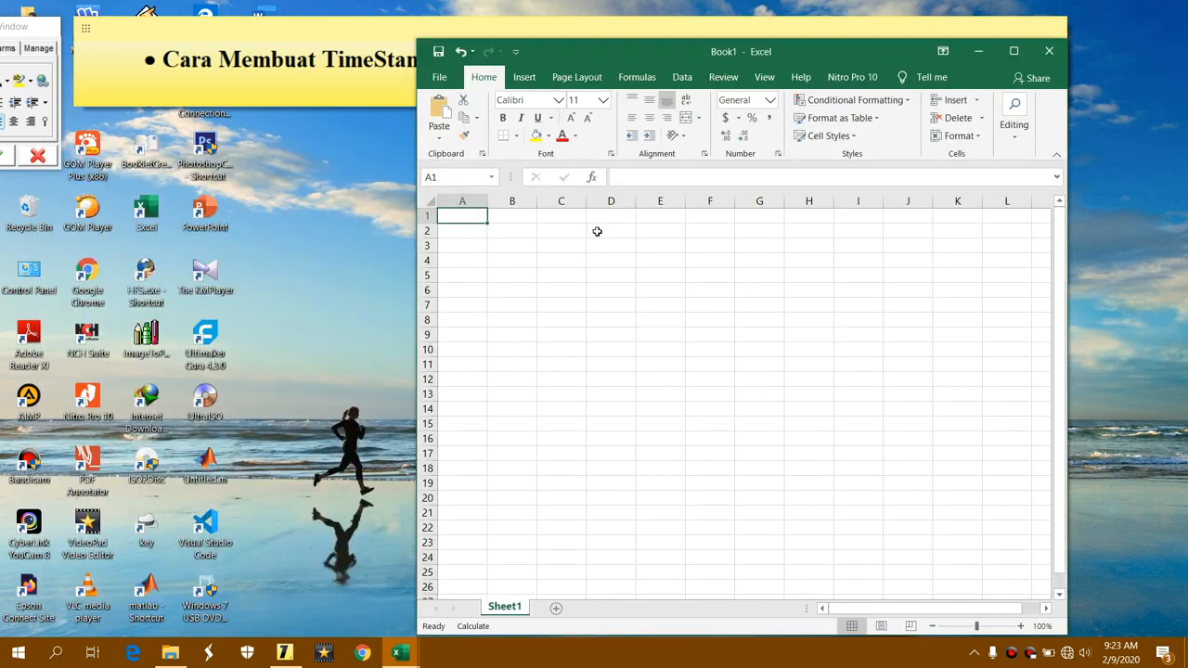
{"action": "left_click", "coordinate": [1012, 54]}
{"action": "left_click", "coordinate": [652, 312]}
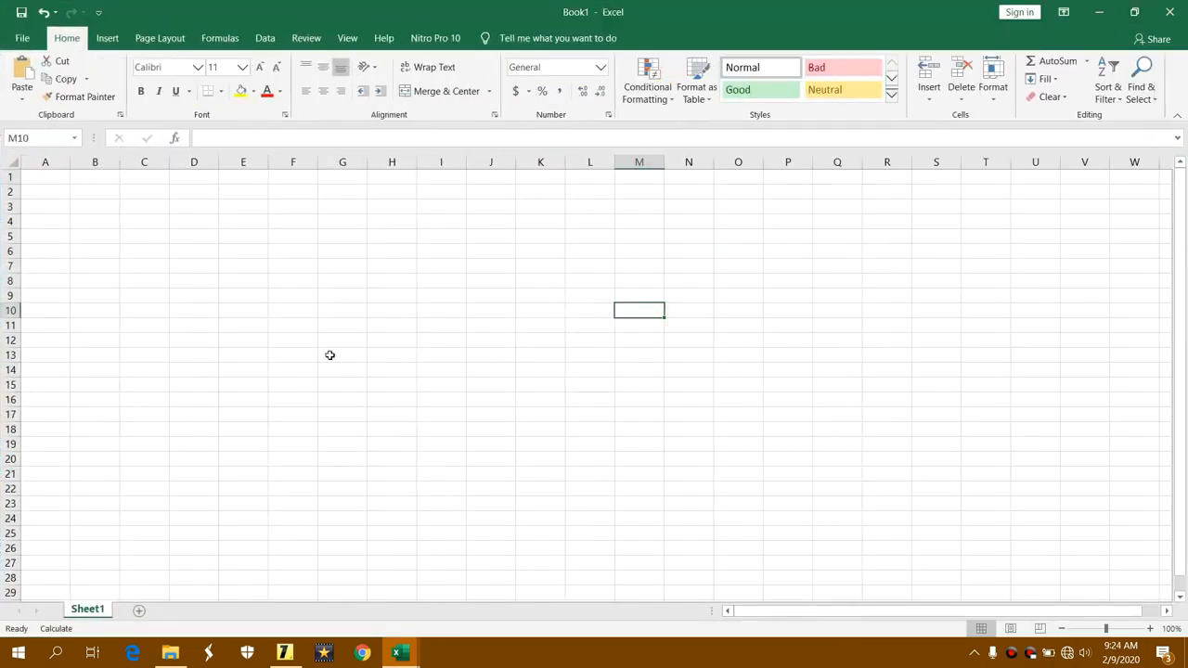
Switch back to the finished example workbook to review its table layout, and minimize it again.
{"action": "left_click", "coordinate": [401, 653]}
{"action": "left_click", "coordinate": [367, 608]}
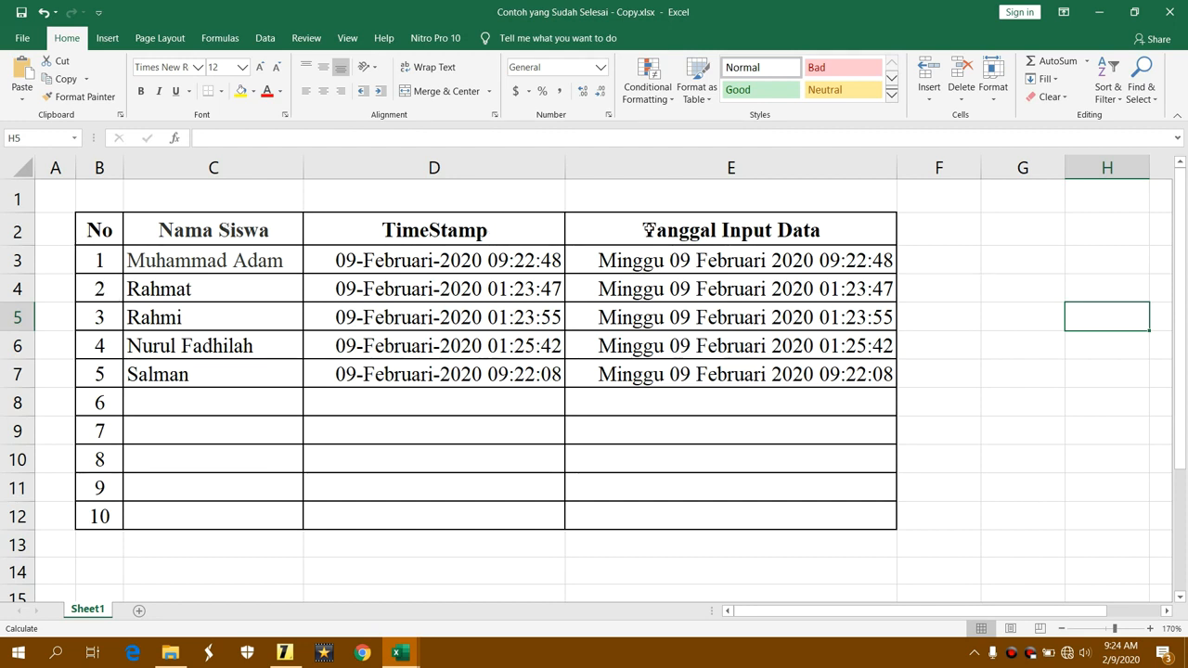
{"action": "left_click", "coordinate": [1098, 12]}
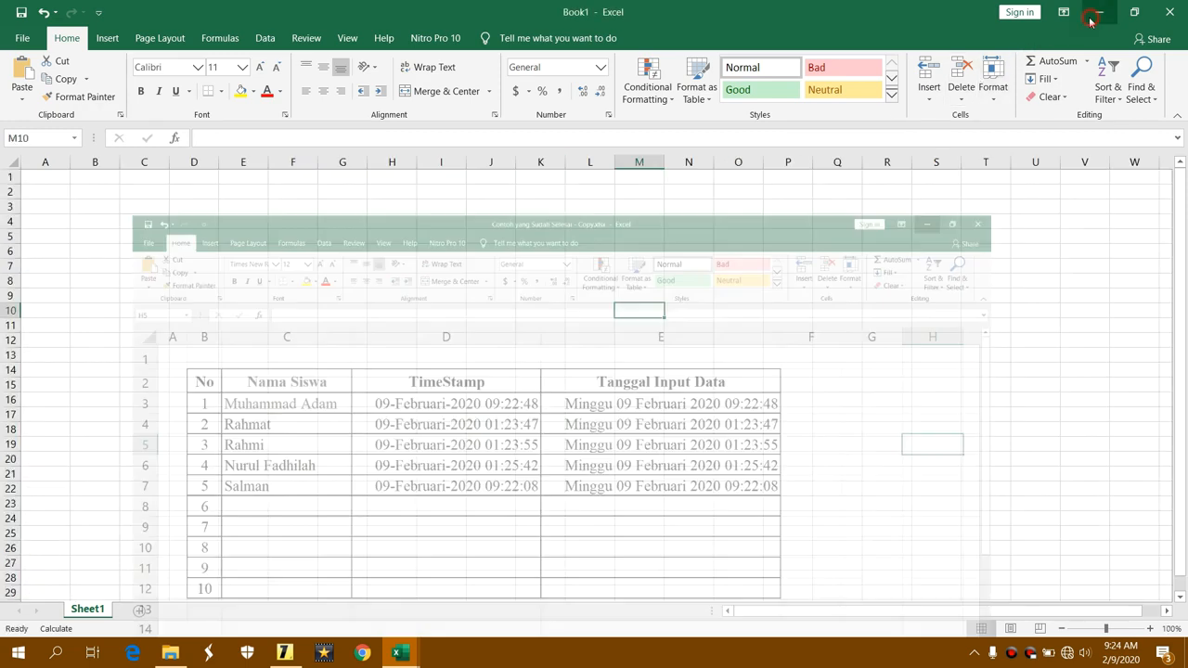
Enter the header No in B2 and Nama Siswa in C2.
{"action": "left_click", "coordinate": [93, 193]}
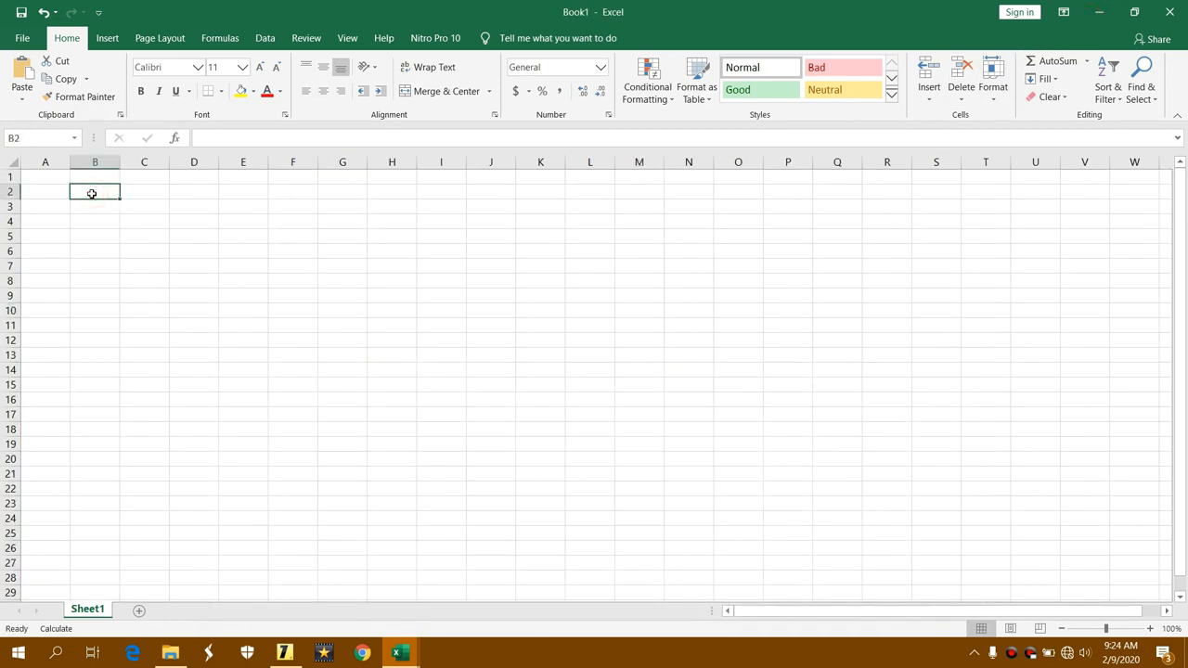
{"action": "type", "text": "no"}
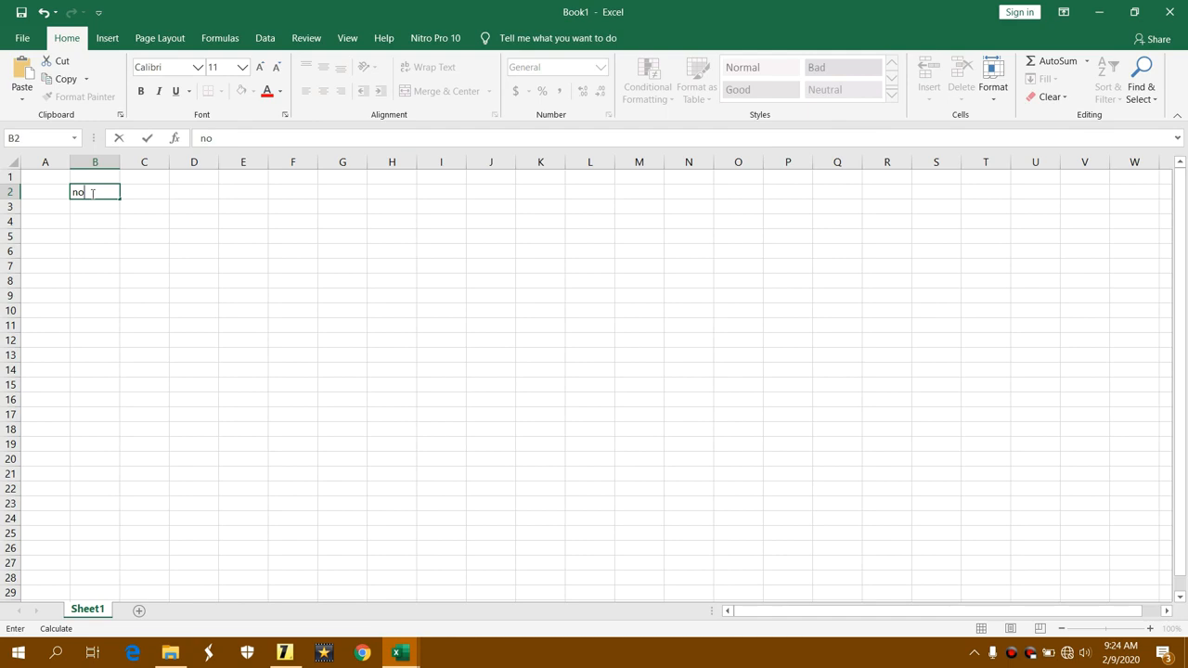
{"action": "type", "text": "No"}
{"action": "left_click", "coordinate": [135, 238]}
{"action": "left_click", "coordinate": [146, 191]}
{"action": "type", "text": "Nama"}
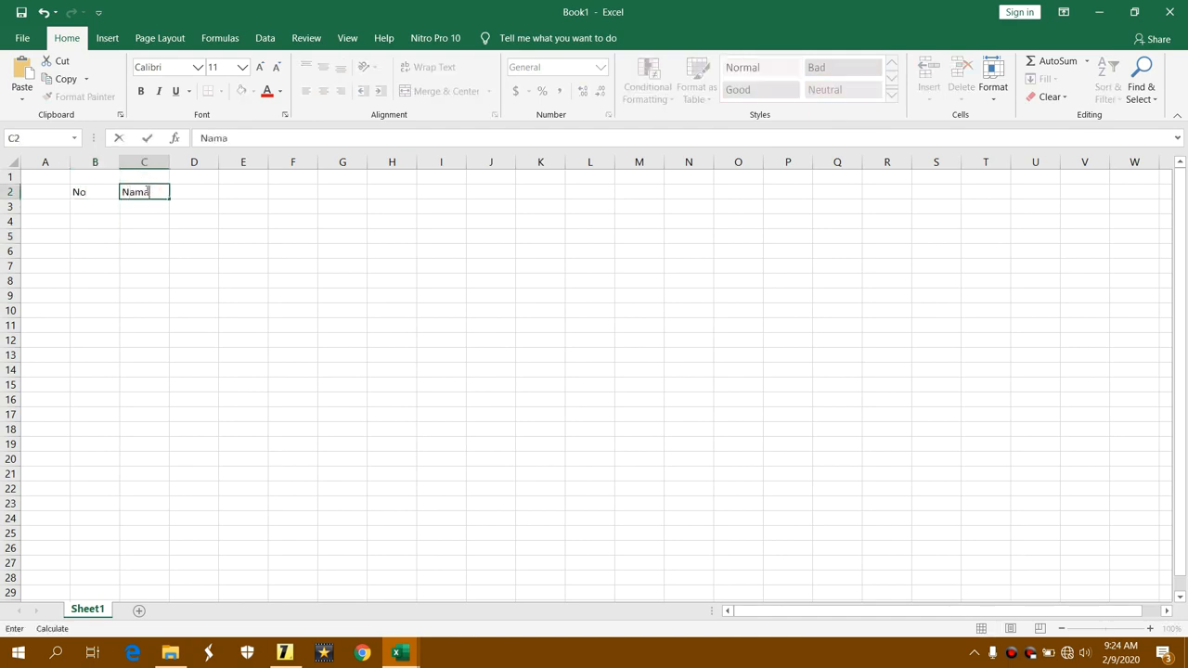
{"action": "type", "text": " Siswa"}
{"action": "left_click", "coordinate": [199, 258]}
Enter the header TimeStamp in D2 and Tanggal Input Data in E2.
{"action": "left_click", "coordinate": [199, 190]}
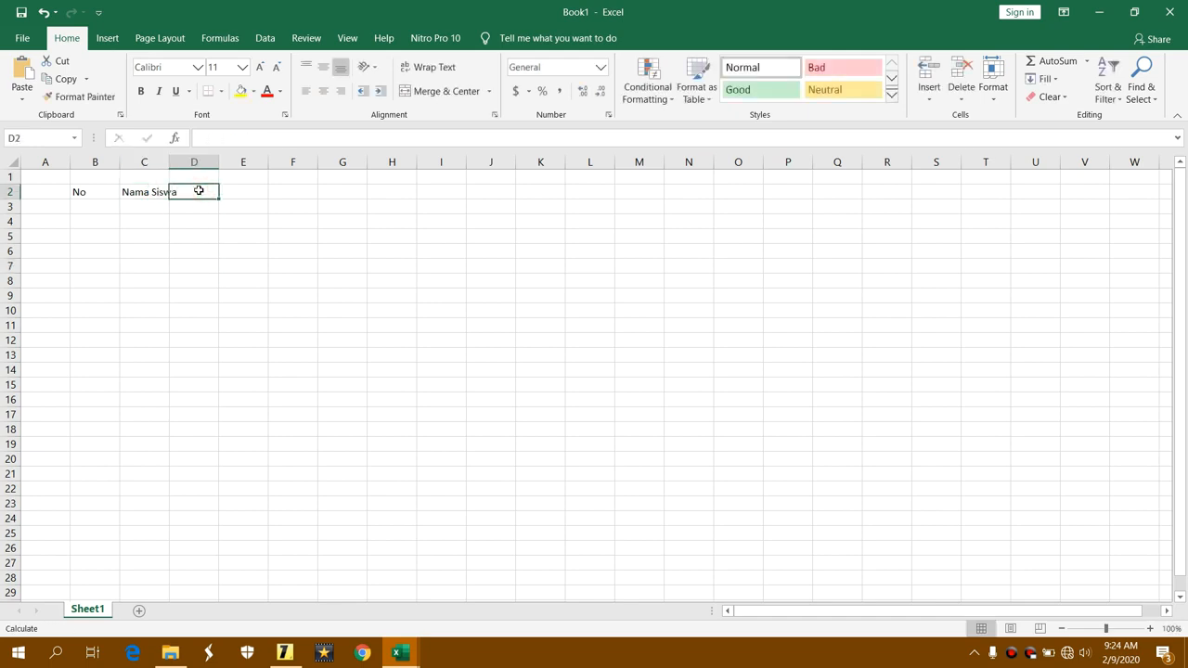
{"action": "type", "text": "TimeStamp"}
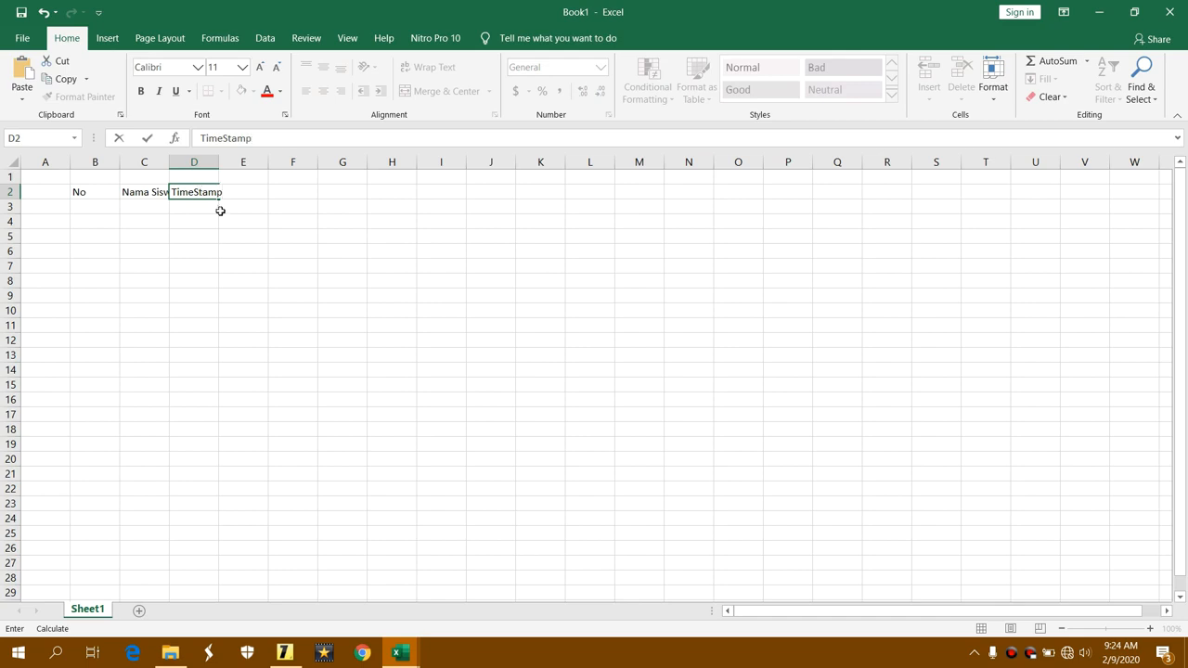
{"action": "left_click", "coordinate": [220, 211]}
{"action": "left_click", "coordinate": [238, 193]}
{"action": "type", "text": "Tanggal Input"}
{"action": "type", "text": "Data"}
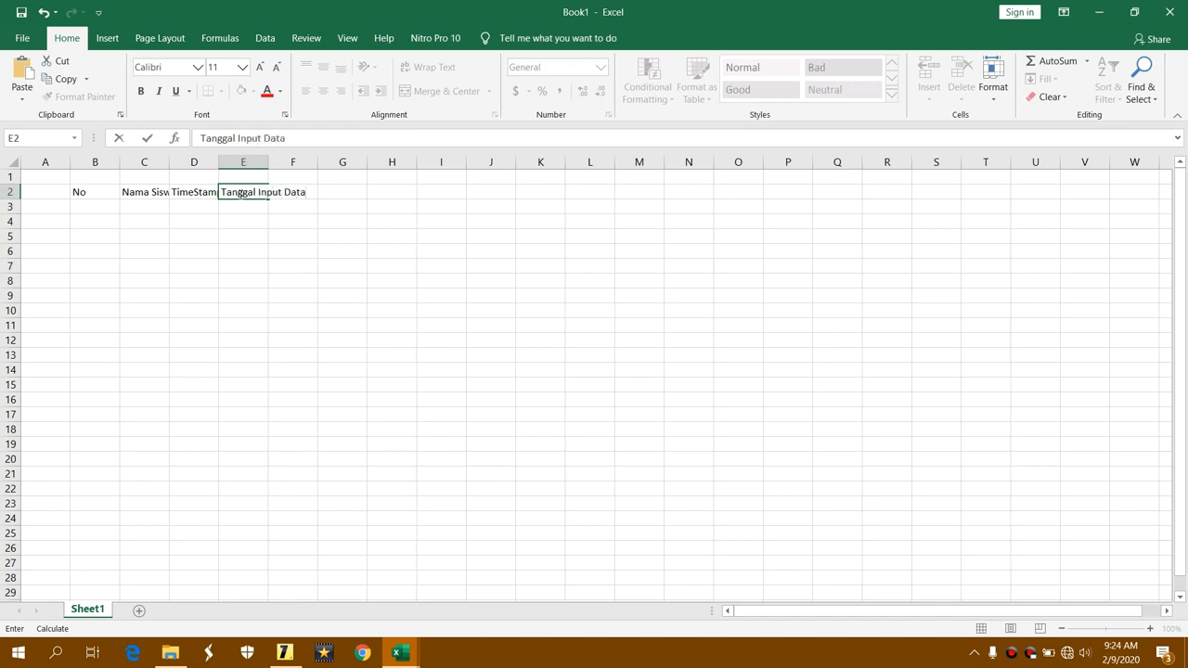
{"action": "key", "text": "Return"}
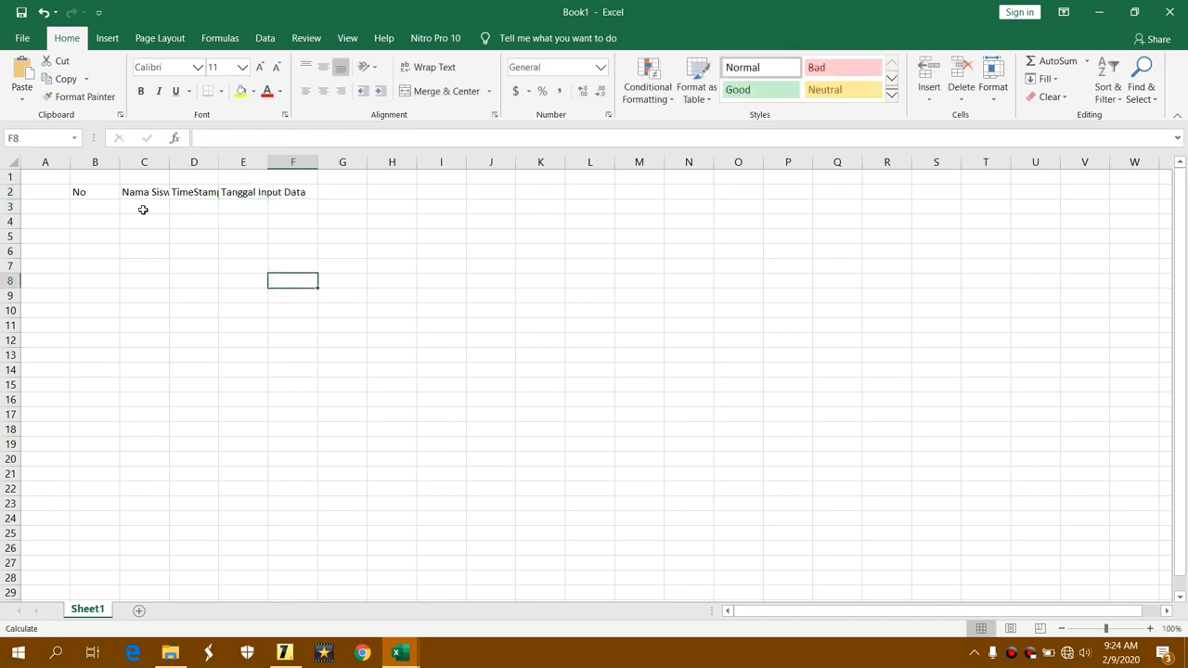
Widen columns C to F together so the headers in row 2 fit.
{"action": "left_click_drag", "start_coordinate": [132, 160], "coordinate": [279, 172]}
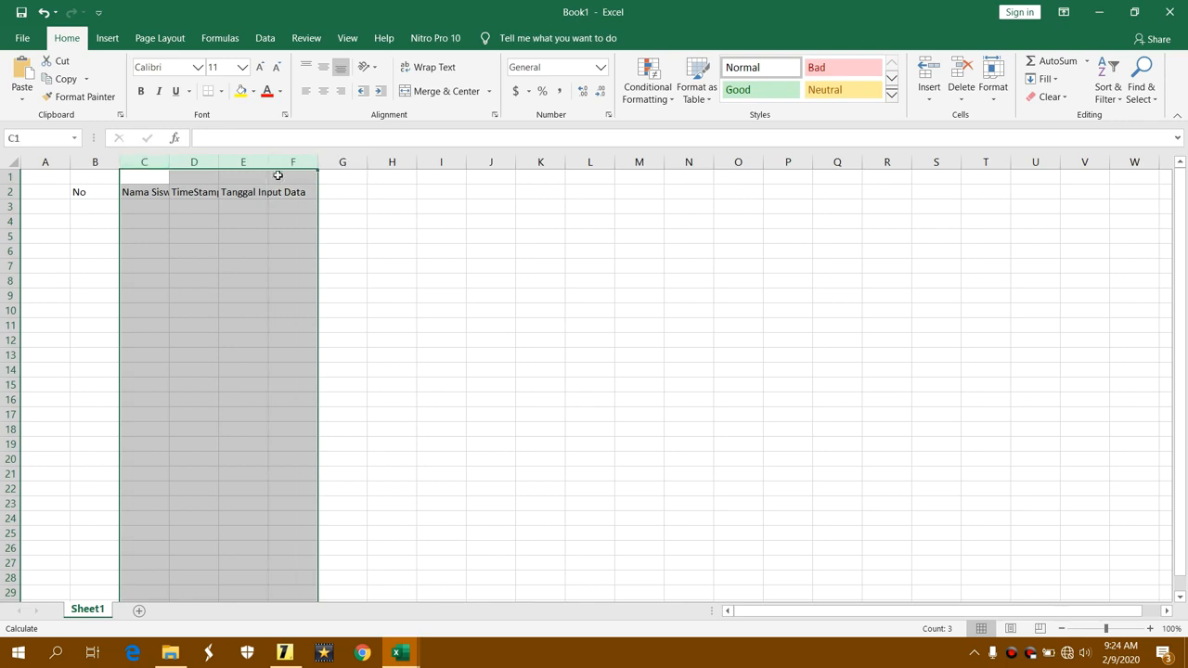
{"action": "left_click_drag", "start_coordinate": [171, 162], "coordinate": [209, 163]}
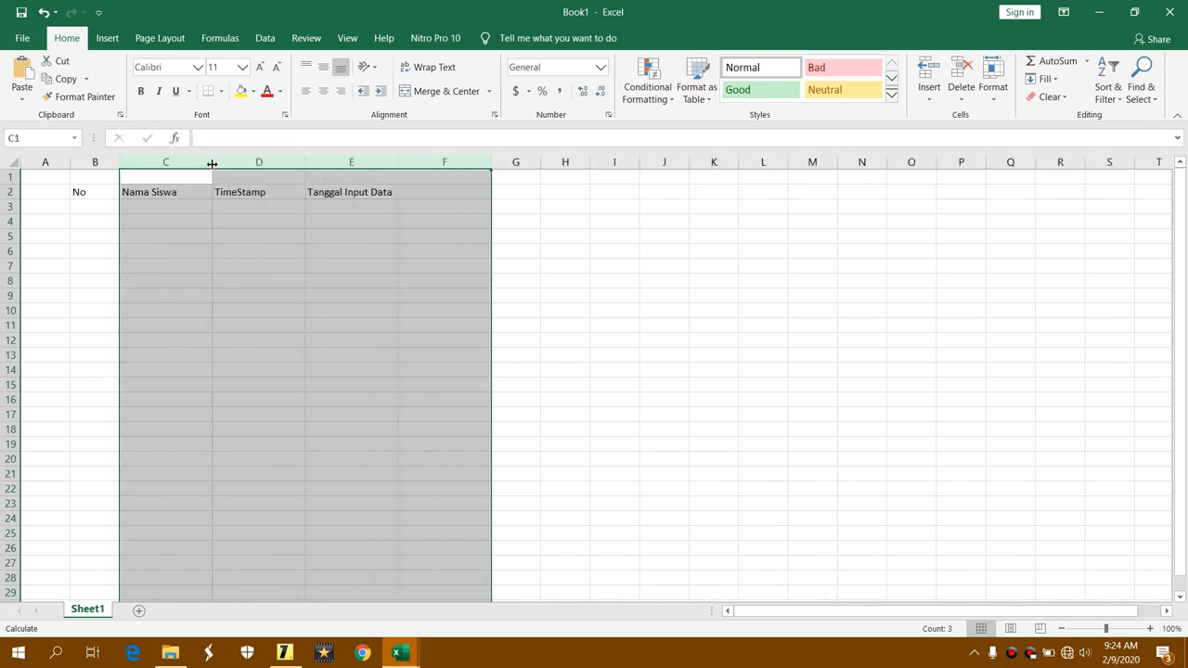
{"action": "left_click", "coordinate": [427, 235]}
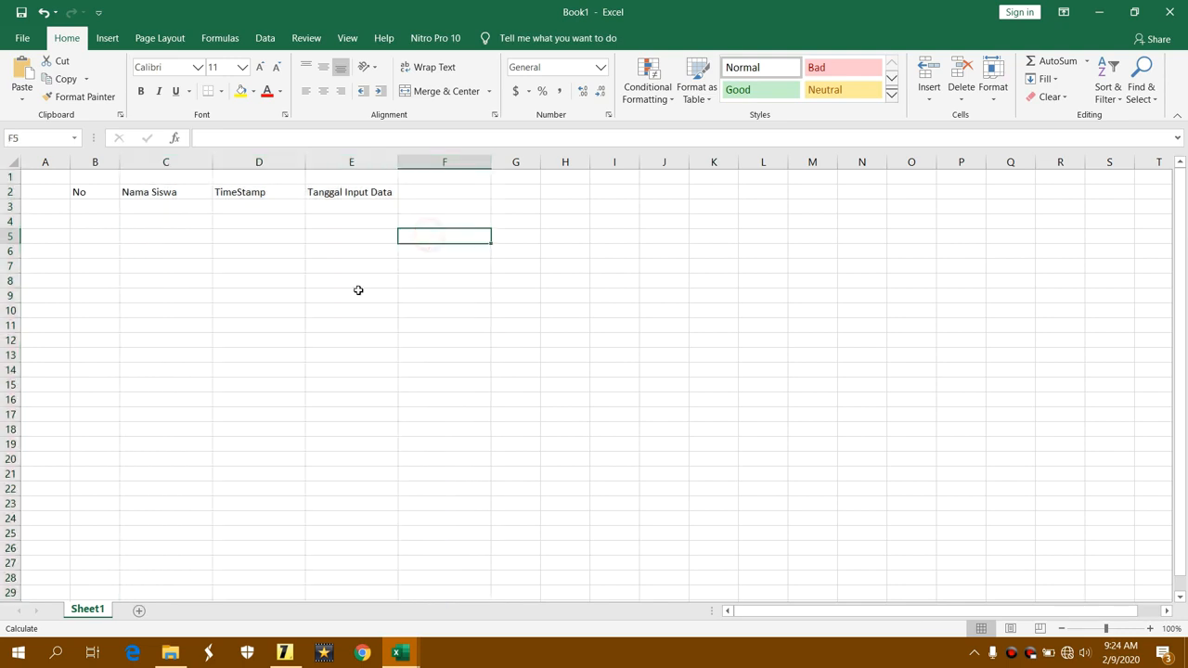
{"action": "left_click", "coordinate": [355, 294]}
{"action": "left_click", "coordinate": [304, 244]}
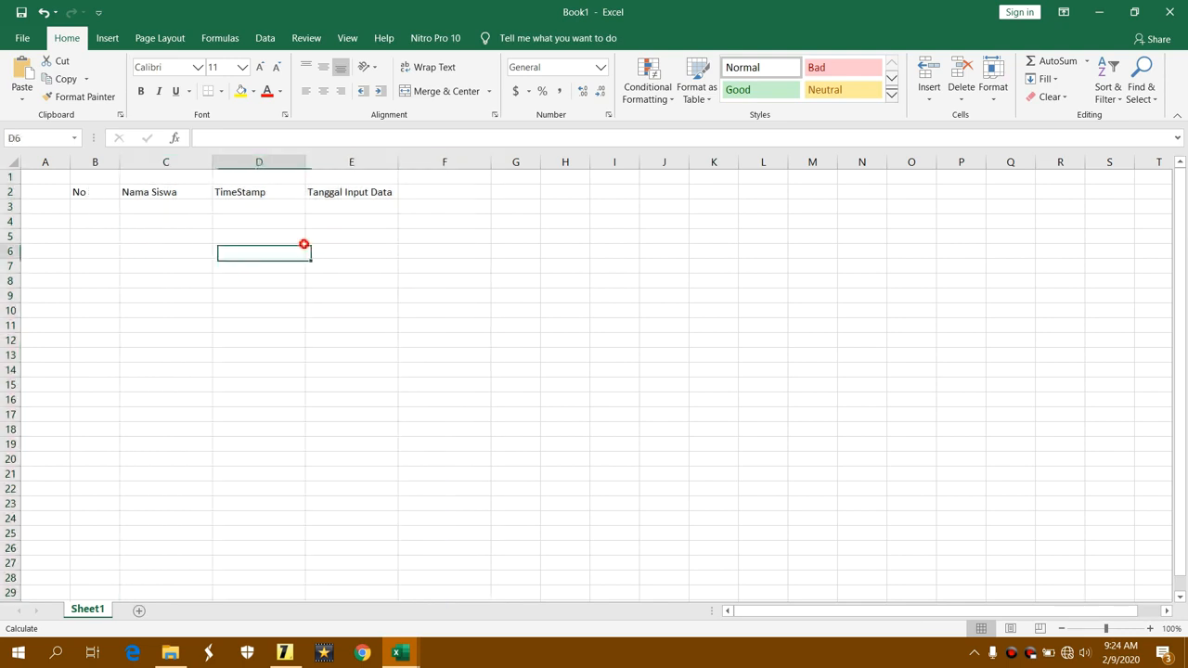
{"action": "left_click", "coordinate": [308, 269]}
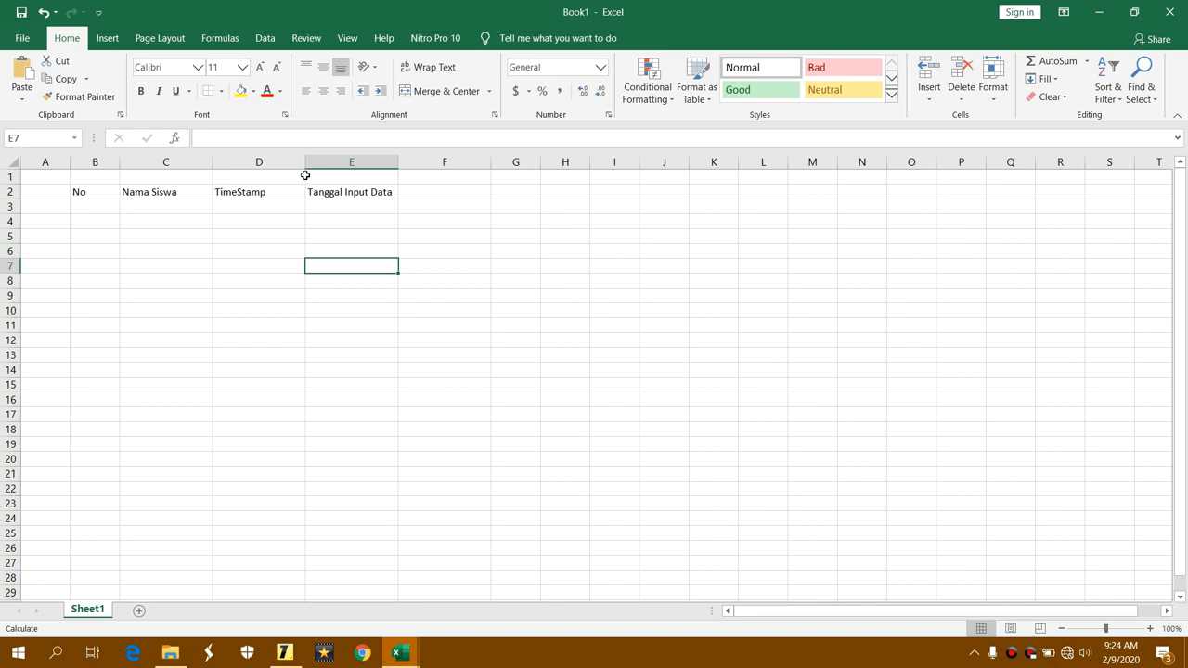
{"action": "left_click", "coordinate": [785, 317]}
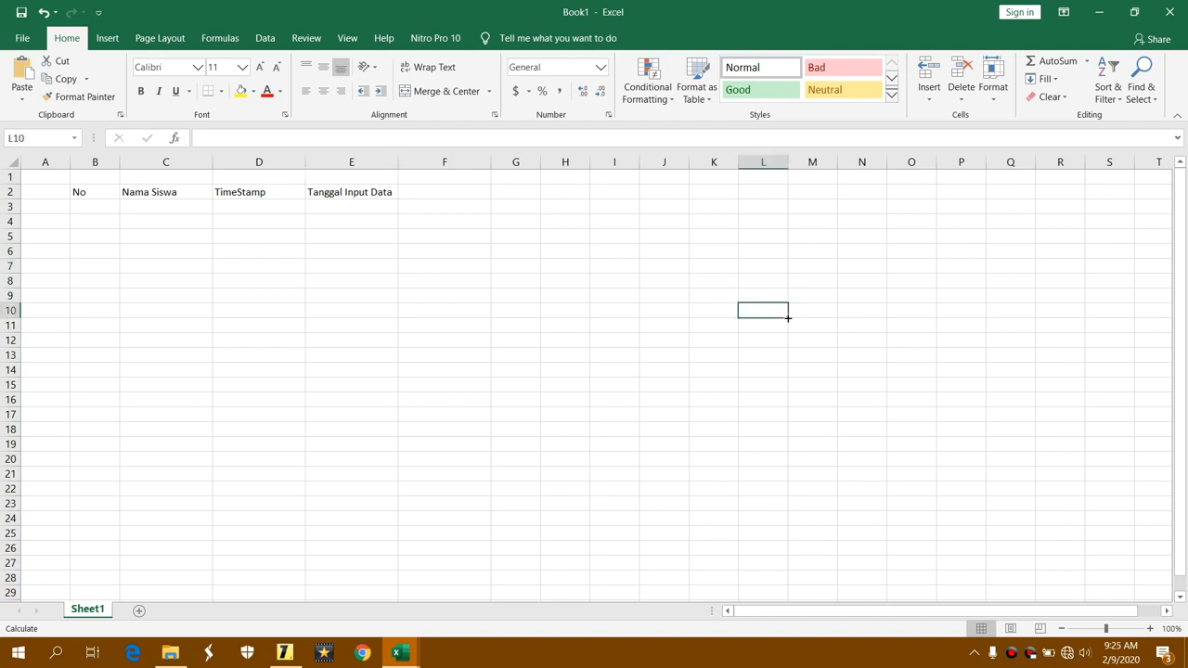
Number the rows 1 to 5 in B3:B7 by entering 1 and 2 and filling the series down.
{"action": "left_click", "coordinate": [1150, 629]}
{"action": "left_click", "coordinate": [1150, 629]}
{"action": "left_click", "coordinate": [1150, 630]}
{"action": "left_click", "coordinate": [1150, 629]}
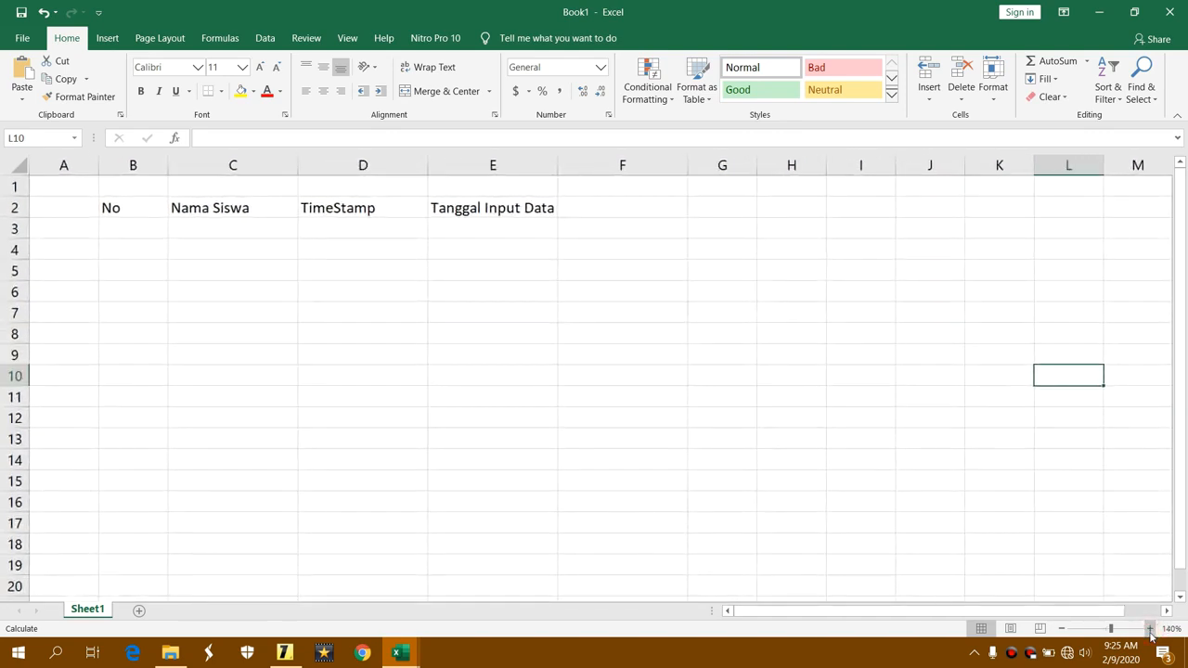
{"action": "left_click", "coordinate": [1150, 630]}
{"action": "left_click", "coordinate": [1150, 629]}
{"action": "left_click", "coordinate": [1150, 629]}
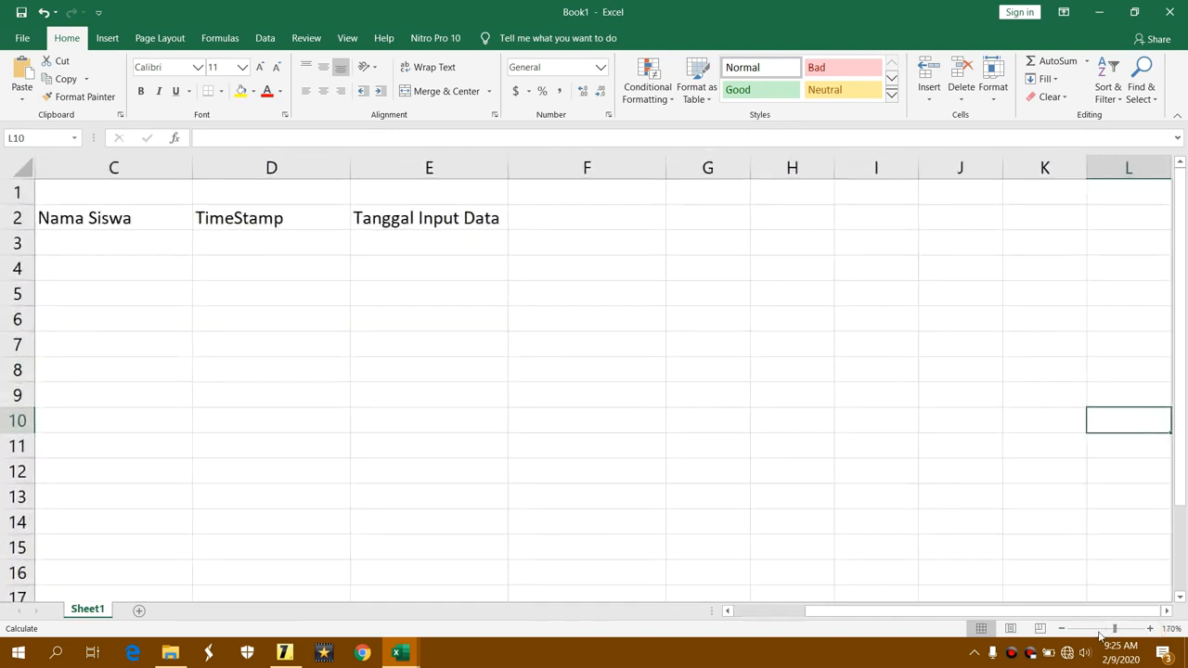
{"action": "left_click_drag", "start_coordinate": [961, 613], "coordinate": [769, 599]}
{"action": "left_click", "coordinate": [562, 499]}
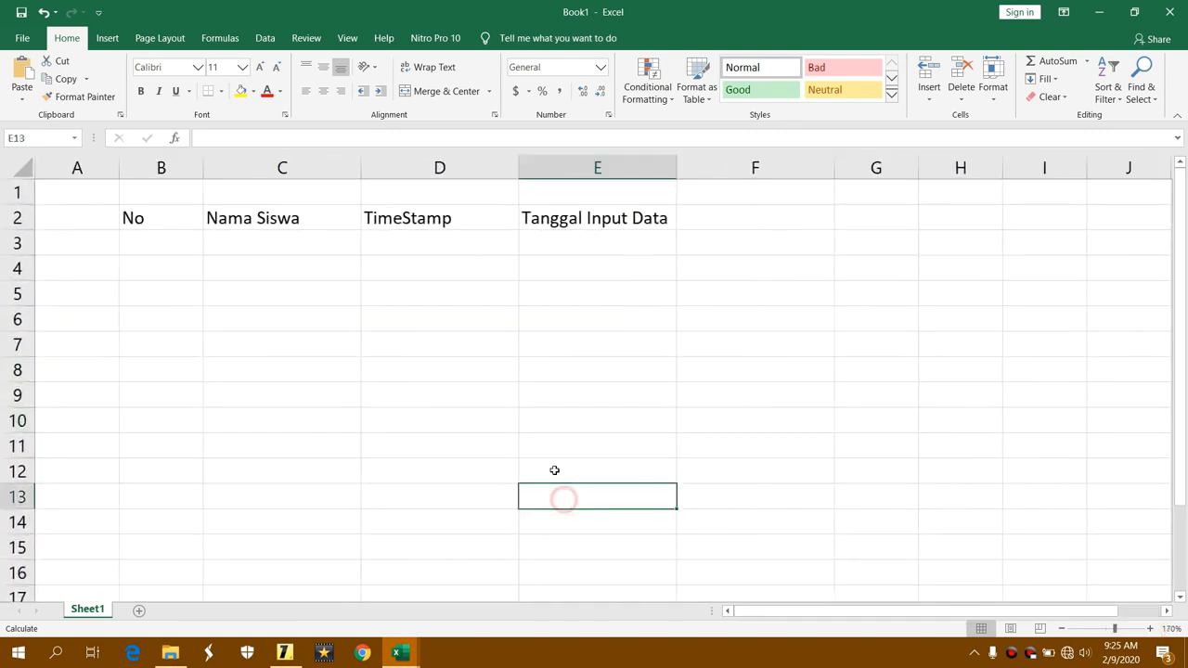
{"action": "left_click", "coordinate": [170, 242]}
{"action": "type", "text": "1"}
{"action": "key", "text": "Return"}
{"action": "type", "text": "2"}
{"action": "key", "text": "Return"}
{"action": "left_click", "coordinate": [160, 243]}
{"action": "left_click_drag", "start_coordinate": [160, 242], "coordinate": [192, 368]}
{"action": "left_click", "coordinate": [247, 392]}
Review the empty cells of rows 3 to 7 under the Nama Siswa, TimeStamp and Tanggal Input Data headers.
{"action": "left_click_drag", "start_coordinate": [243, 243], "coordinate": [252, 344]}
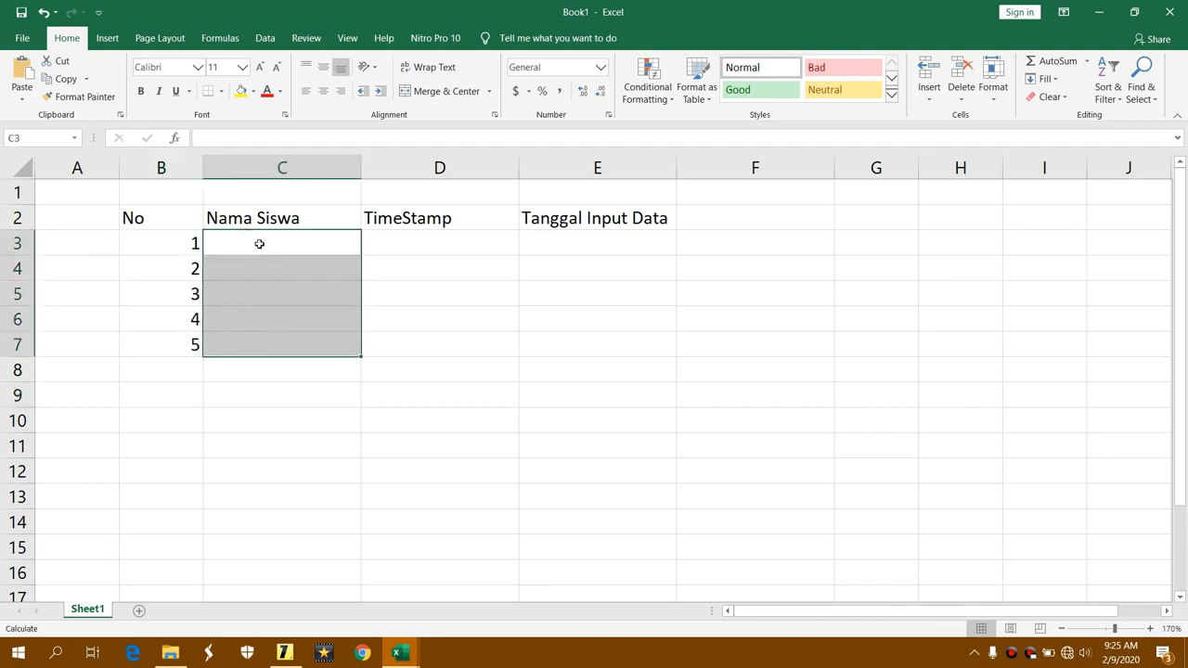
{"action": "left_click", "coordinate": [284, 374]}
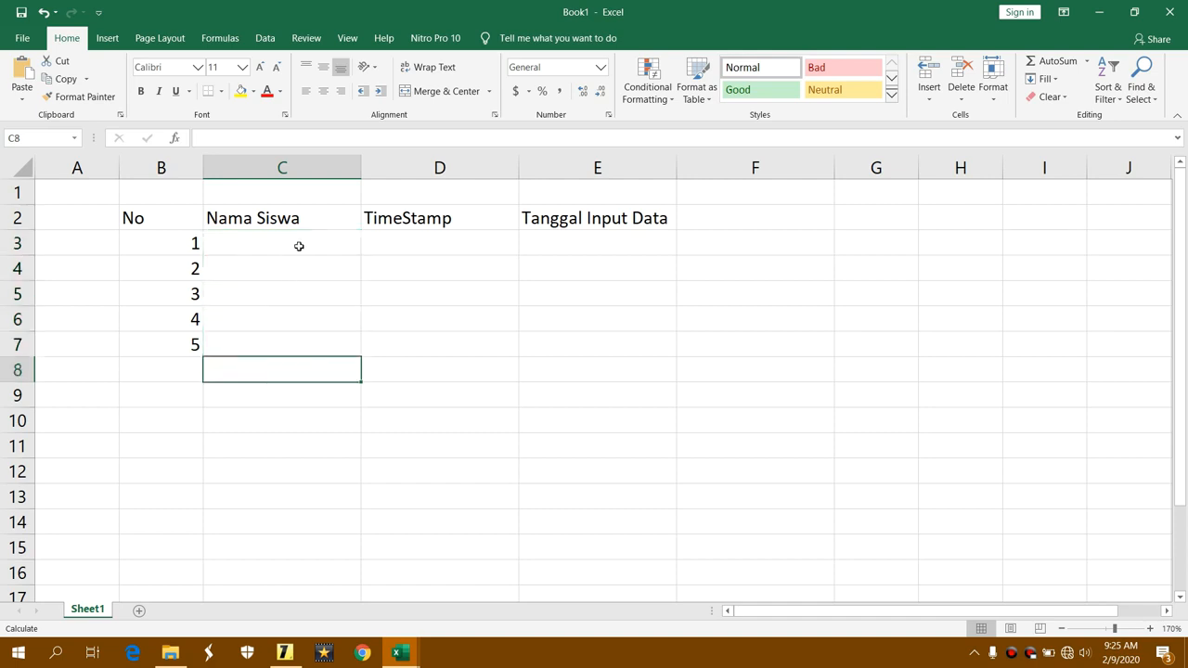
{"action": "left_click_drag", "start_coordinate": [299, 246], "coordinate": [306, 345]}
{"action": "left_click", "coordinate": [374, 393]}
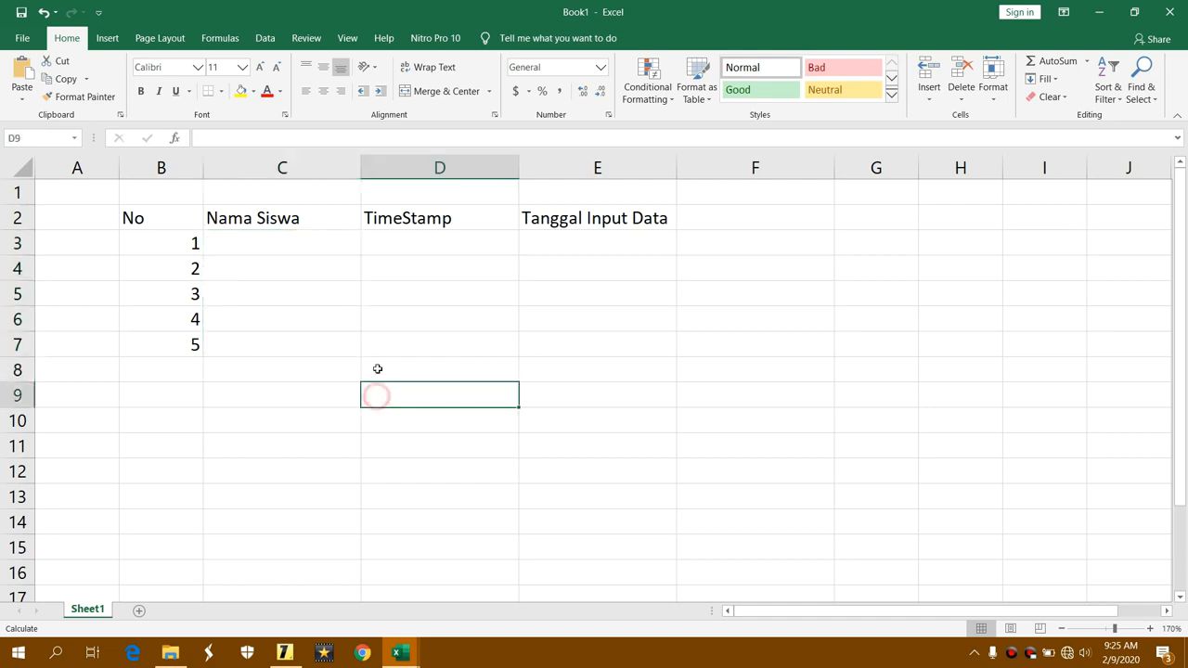
{"action": "left_click_drag", "start_coordinate": [411, 240], "coordinate": [414, 300]}
{"action": "left_click", "coordinate": [554, 241]}
{"action": "left_click_drag", "start_coordinate": [554, 241], "coordinate": [551, 318]}
{"action": "left_click", "coordinate": [551, 340]}
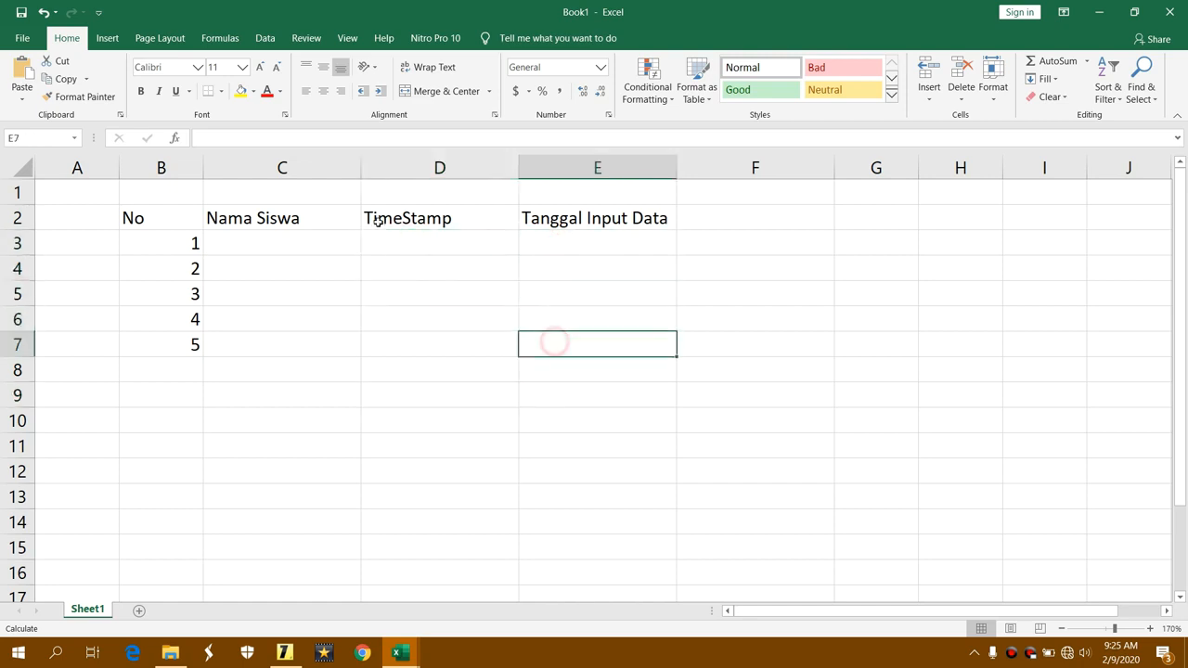
Restore the workbook window to a smaller size and copy the formula =IF(C3<>"",IF(D3="",NOW(),D3),"") from the yellow desktop note.
{"action": "left_click", "coordinate": [441, 241]}
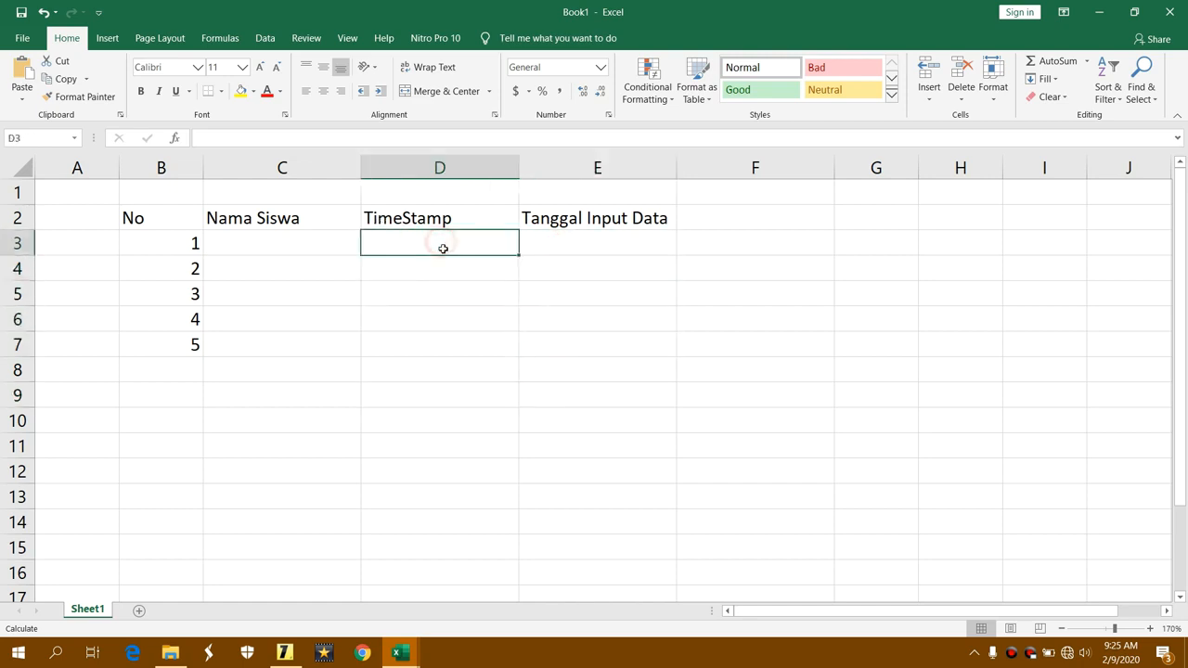
{"action": "left_click", "coordinate": [1134, 12]}
{"action": "left_click", "coordinate": [392, 103]}
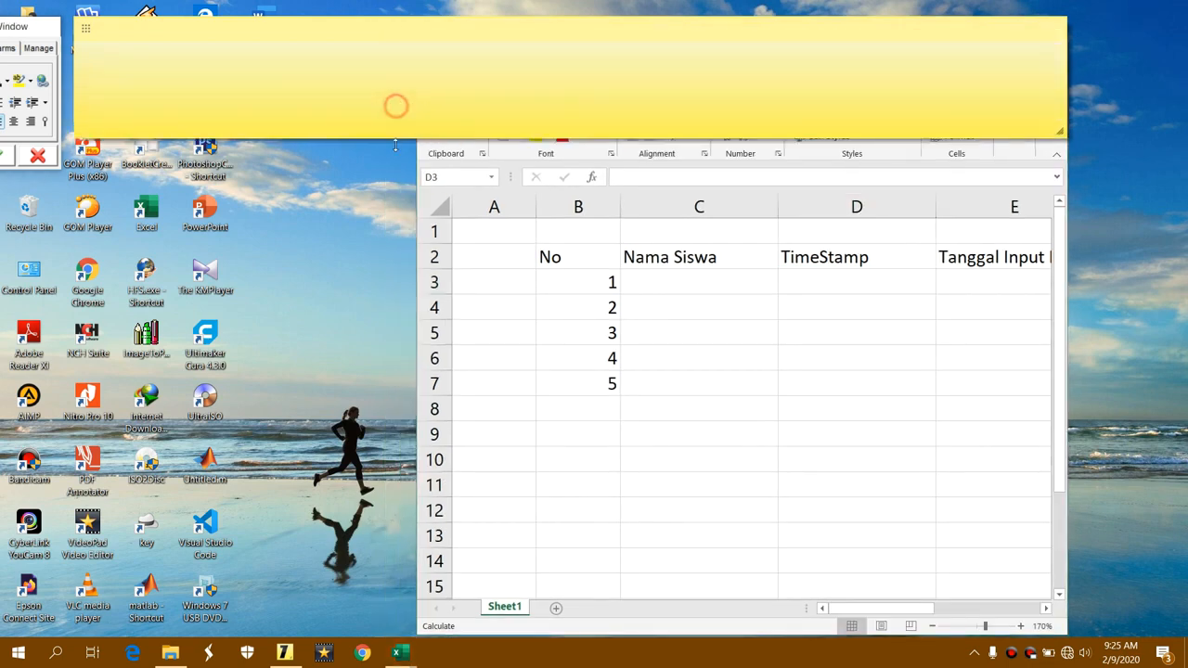
{"action": "left_click_drag", "start_coordinate": [562, 113], "coordinate": [141, 119]}
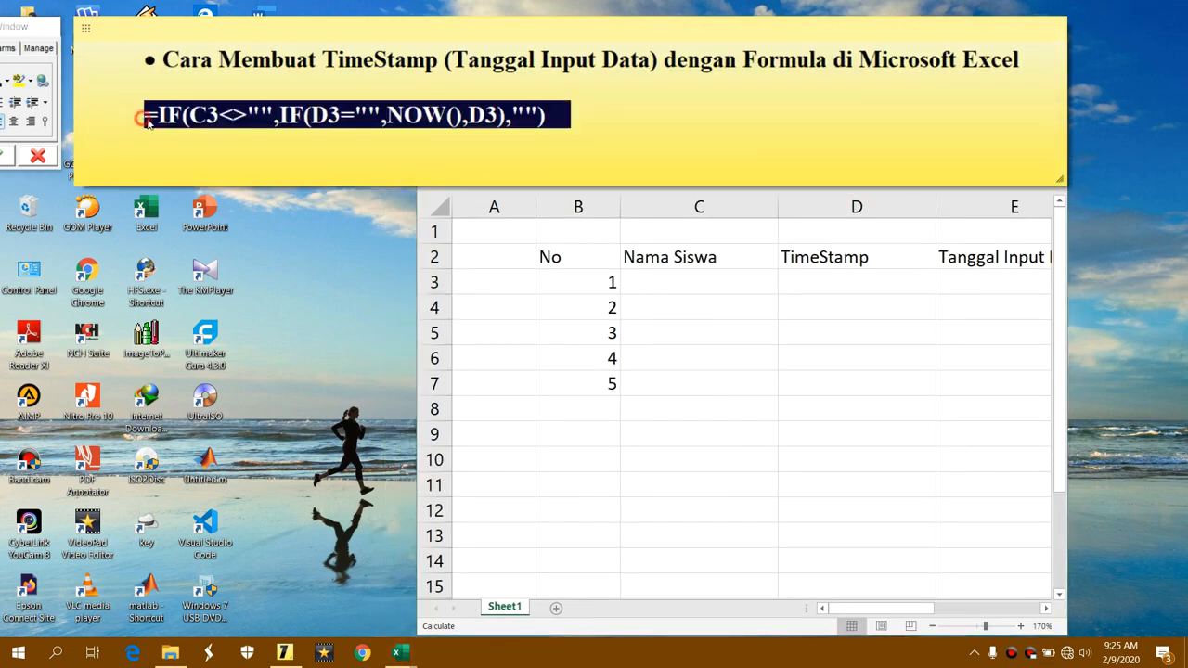
{"action": "right_click", "coordinate": [286, 118]}
{"action": "left_click", "coordinate": [338, 180]}
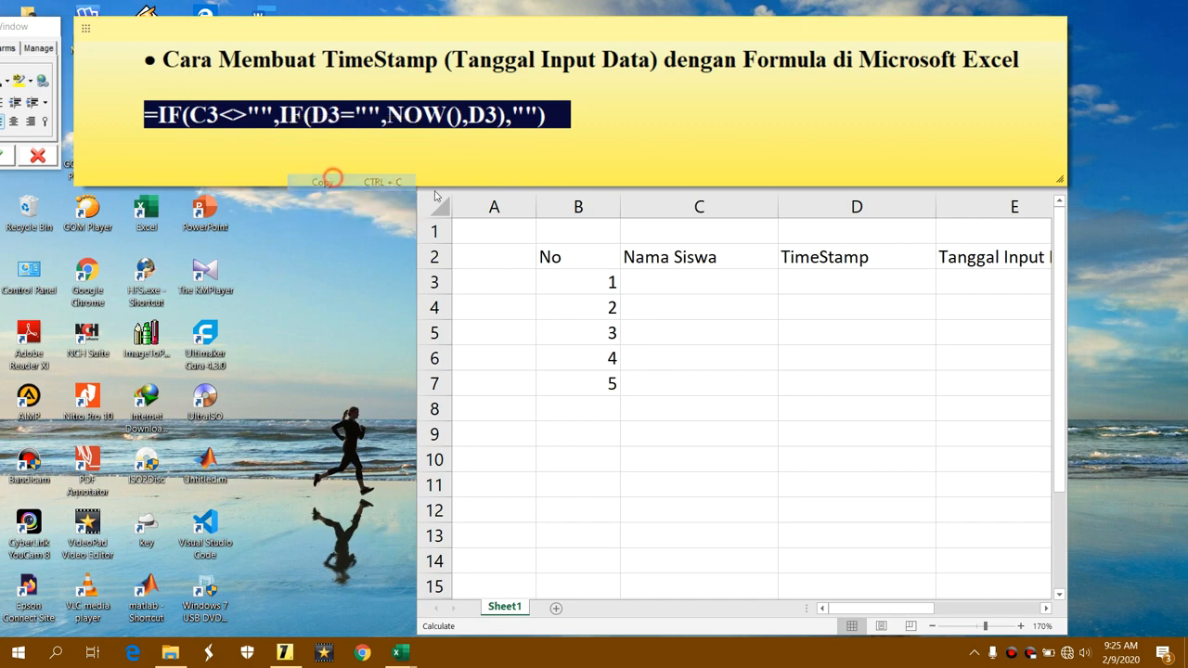
Return to the workbook, move its window lower and start the D3 formula with =if(c3<>"",.
{"action": "left_click", "coordinate": [896, 203]}
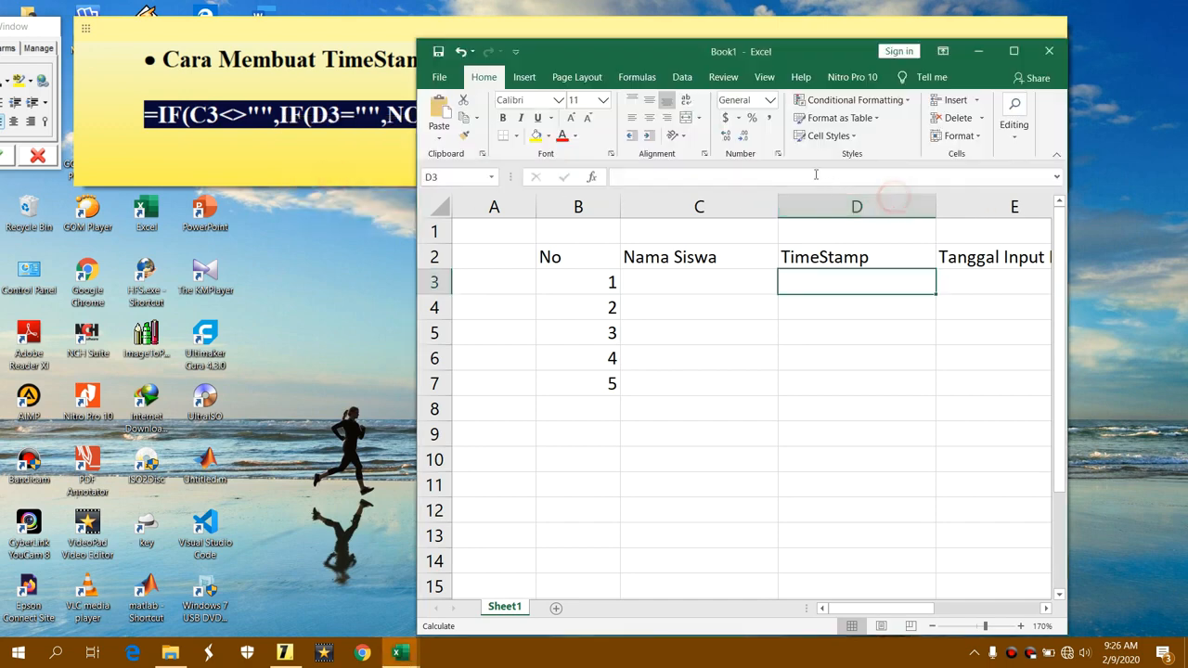
{"action": "left_click_drag", "start_coordinate": [779, 45], "coordinate": [777, 84]}
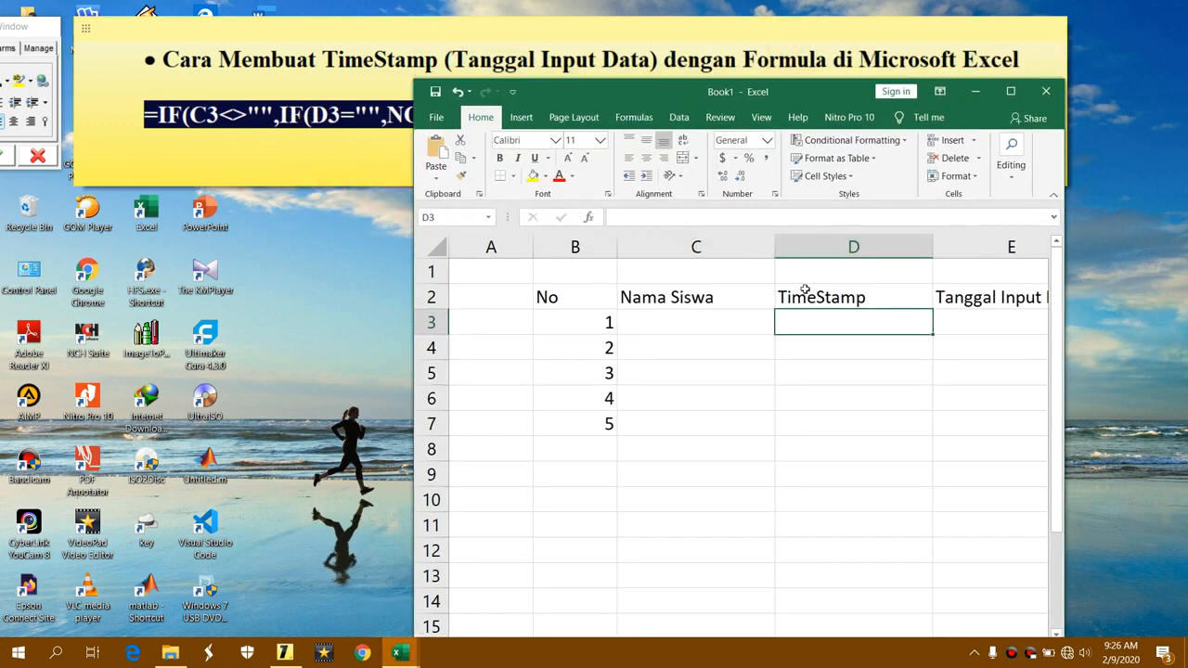
{"action": "left_click", "coordinate": [811, 319]}
{"action": "type", "text": "=if"}
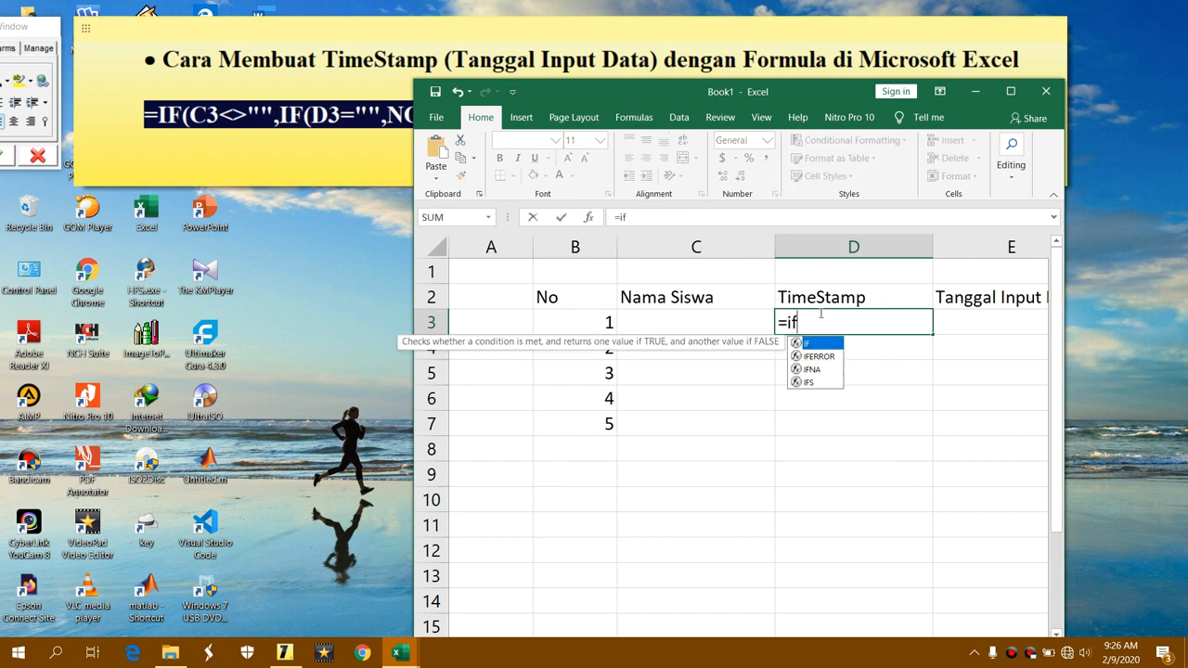
{"action": "type", "text": "("}
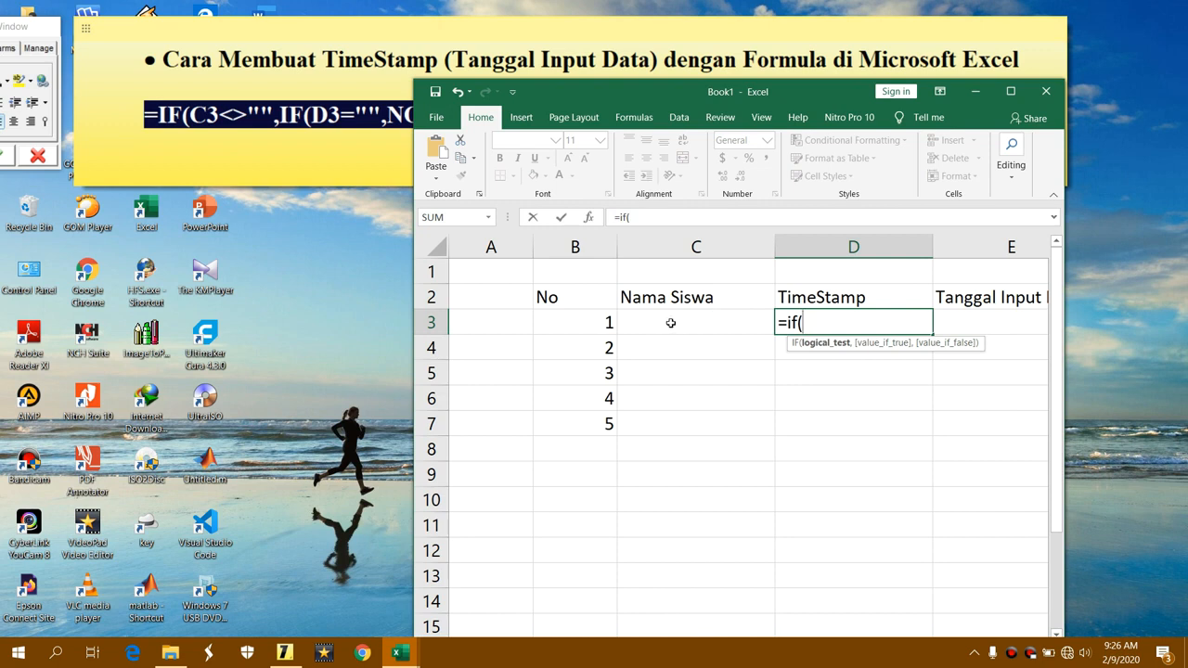
{"action": "type", "text": "c3"}
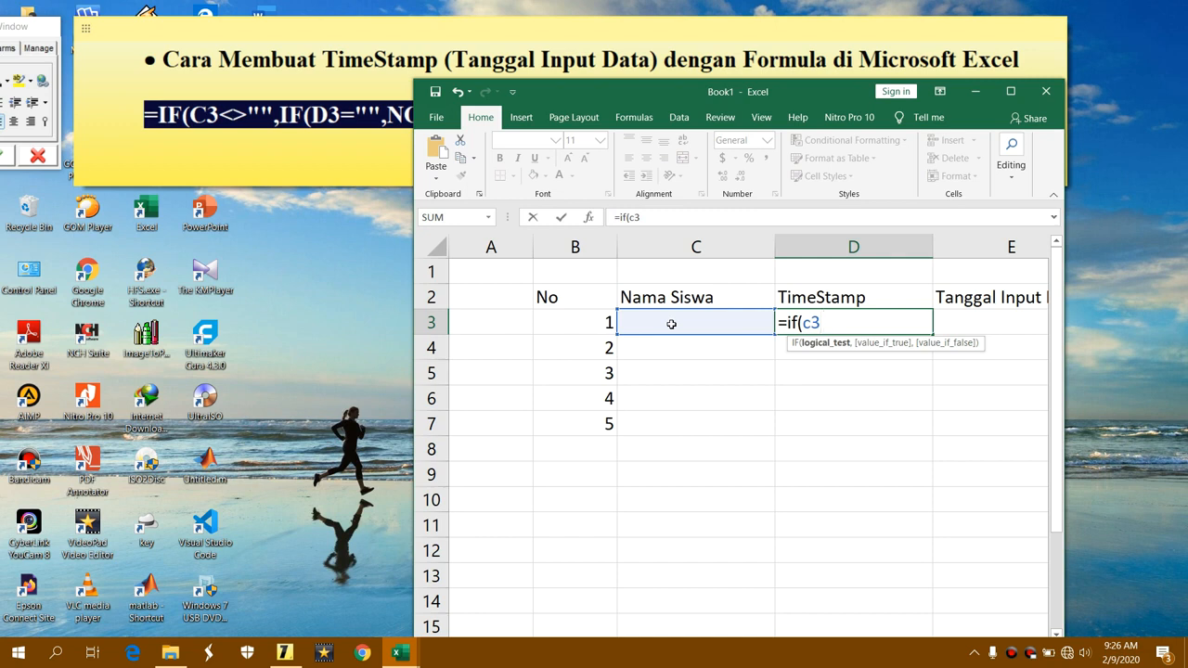
{"action": "type", "text": "<>\"\","}
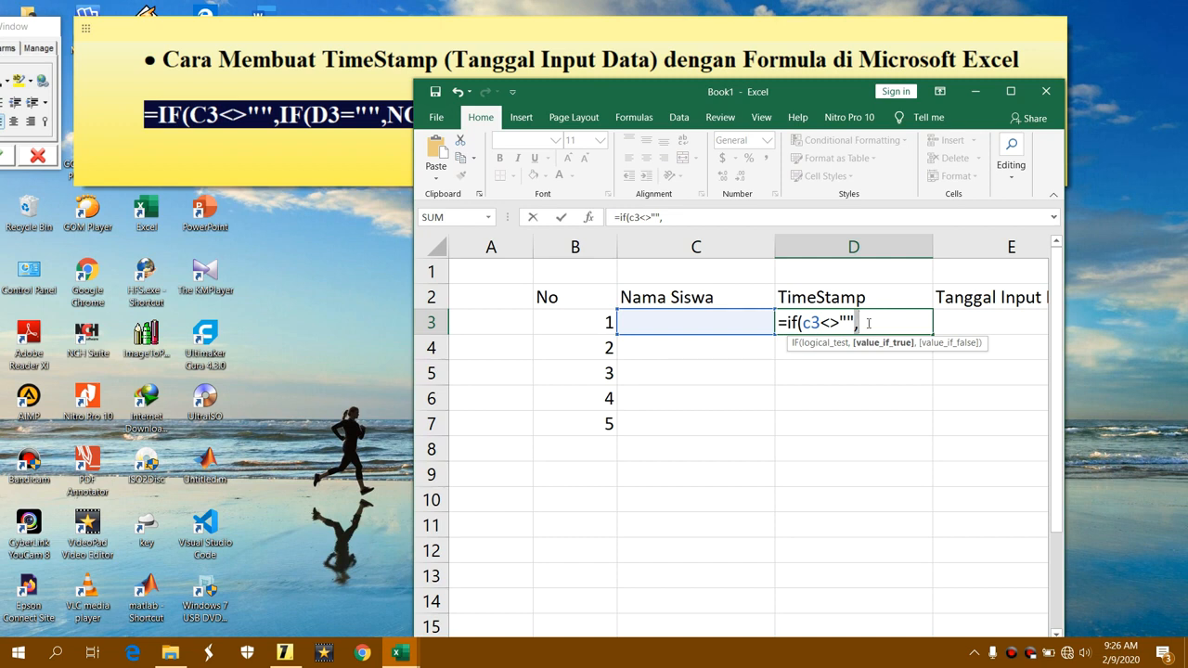
Swap the comma after the first condition in the D3 formula for a semicolon and restore the comma.
{"action": "key", "text": "BackSpace"}
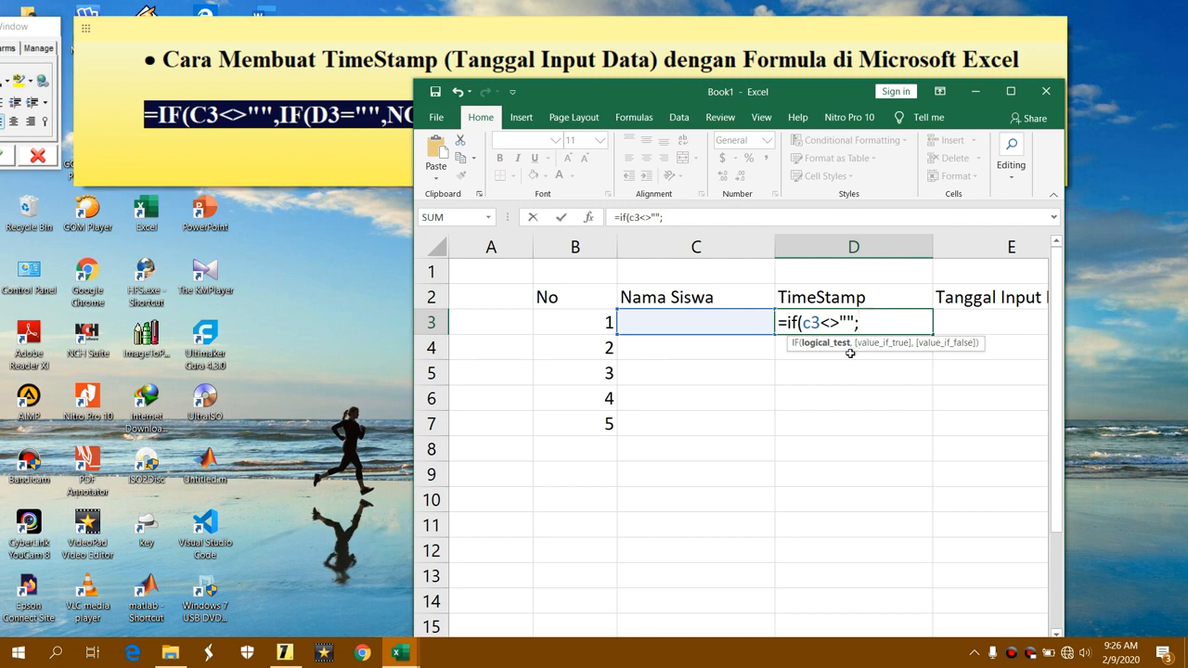
{"action": "left_click", "coordinate": [861, 321]}
{"action": "key", "text": "BackSpace"}
{"action": "type", "text": ","}
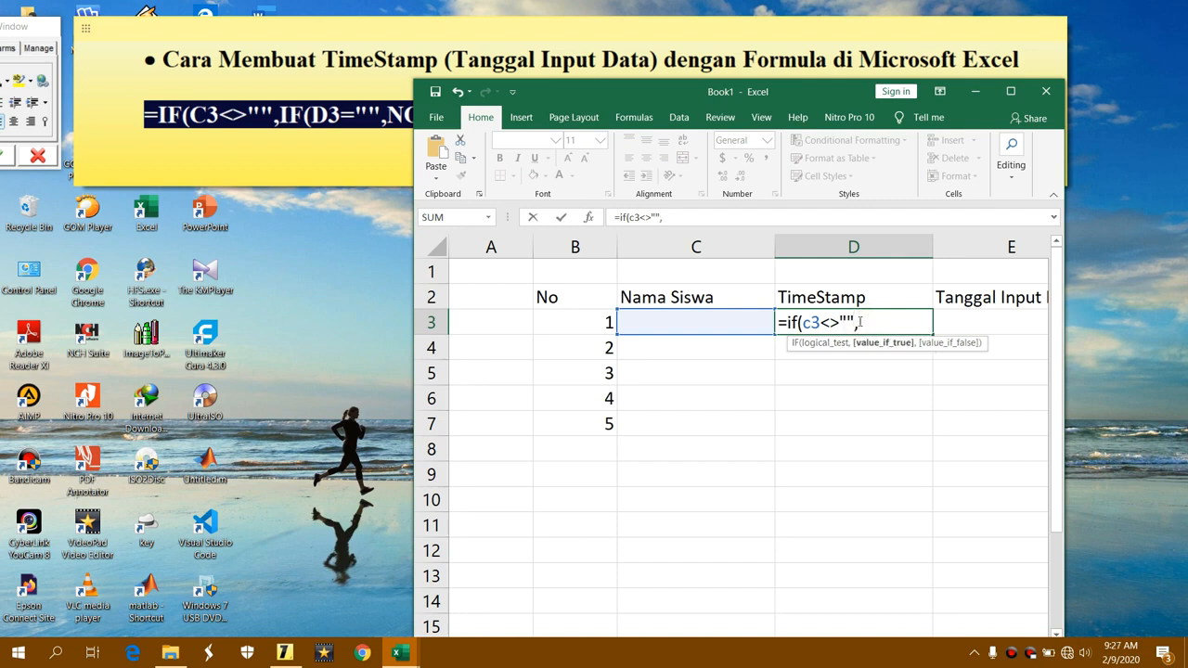
Complete the D3 formula with the nested part if(d3="",now(),d3),"") and commit it.
{"action": "type", "text": "if("}
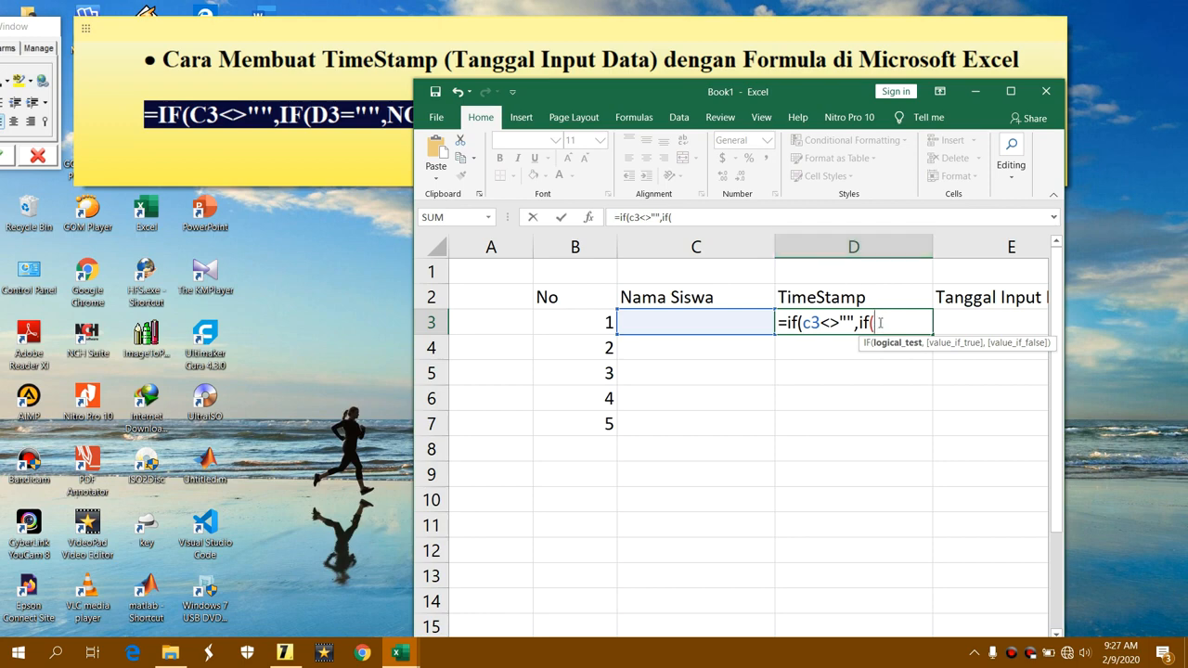
{"action": "left_click_drag", "start_coordinate": [743, 94], "coordinate": [658, 165]}
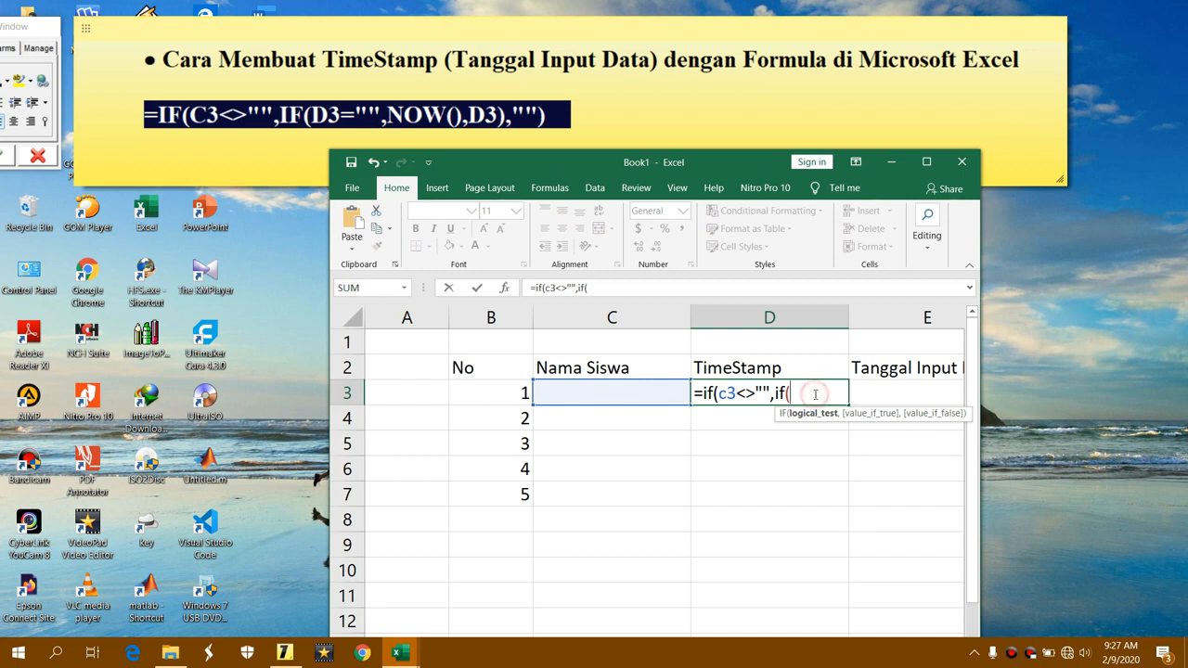
{"action": "type", "text": "d3=\"\","}
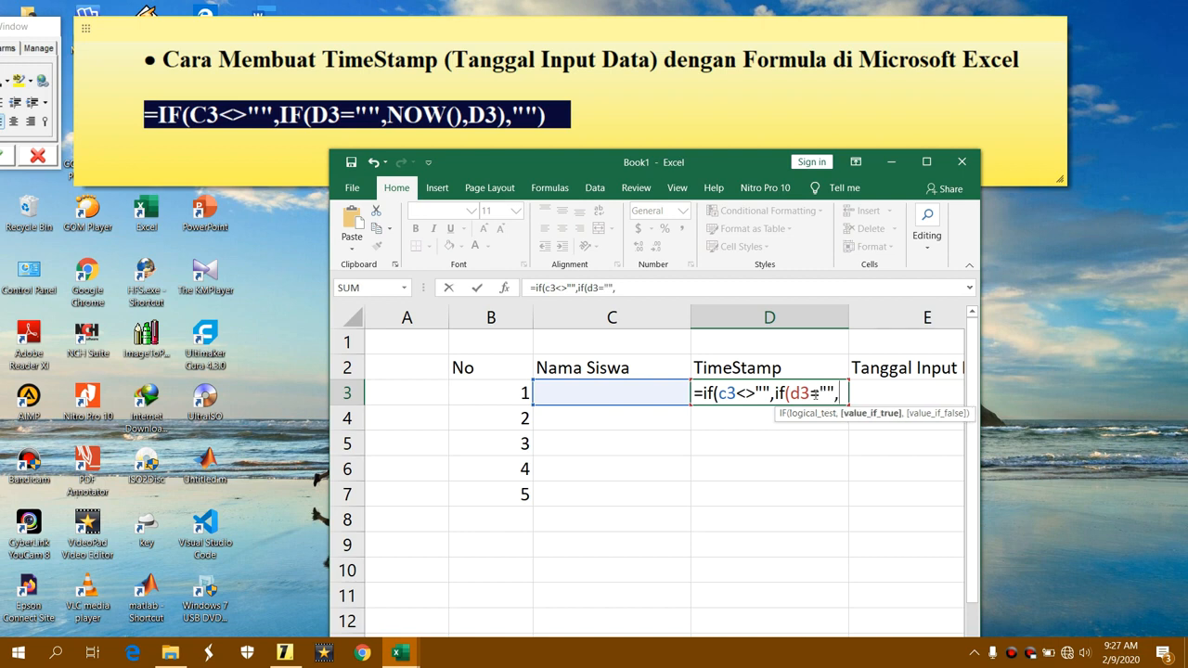
{"action": "type", "text": "now"}
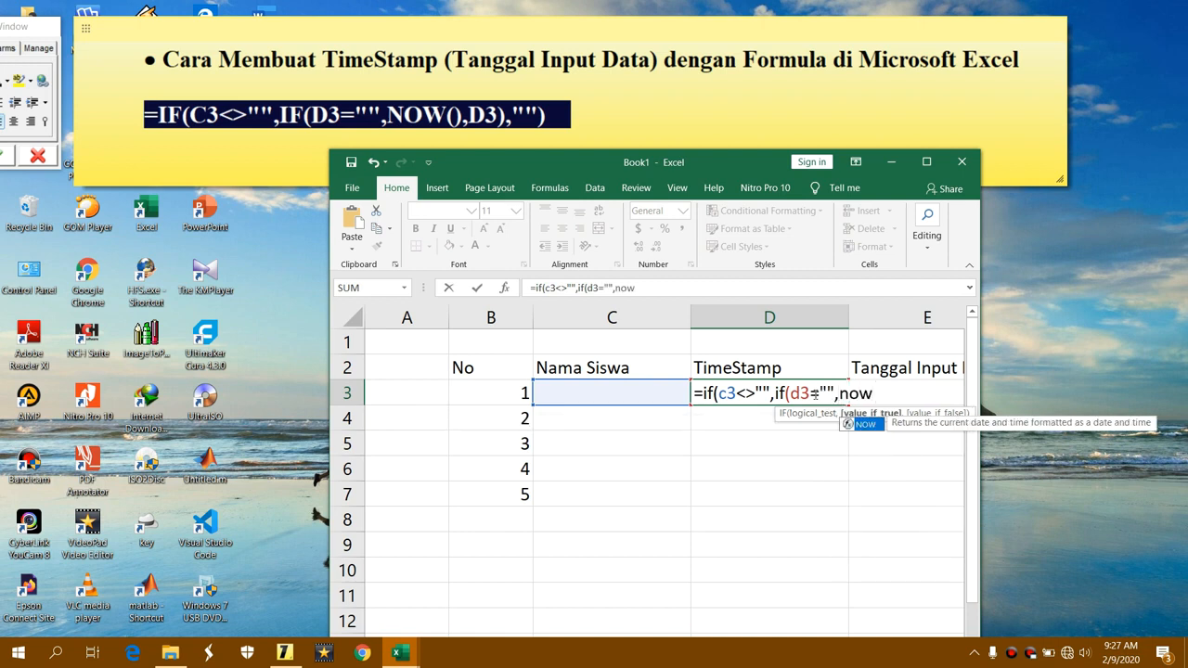
{"action": "type", "text": "(),"}
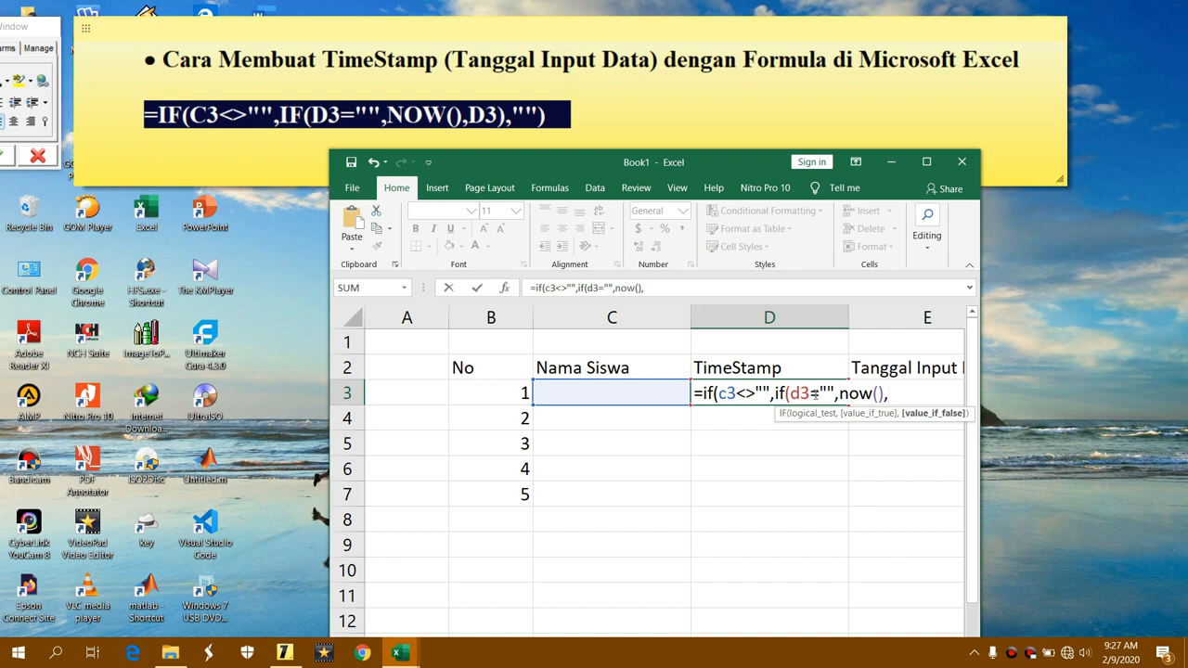
{"action": "type", "text": "d3),"}
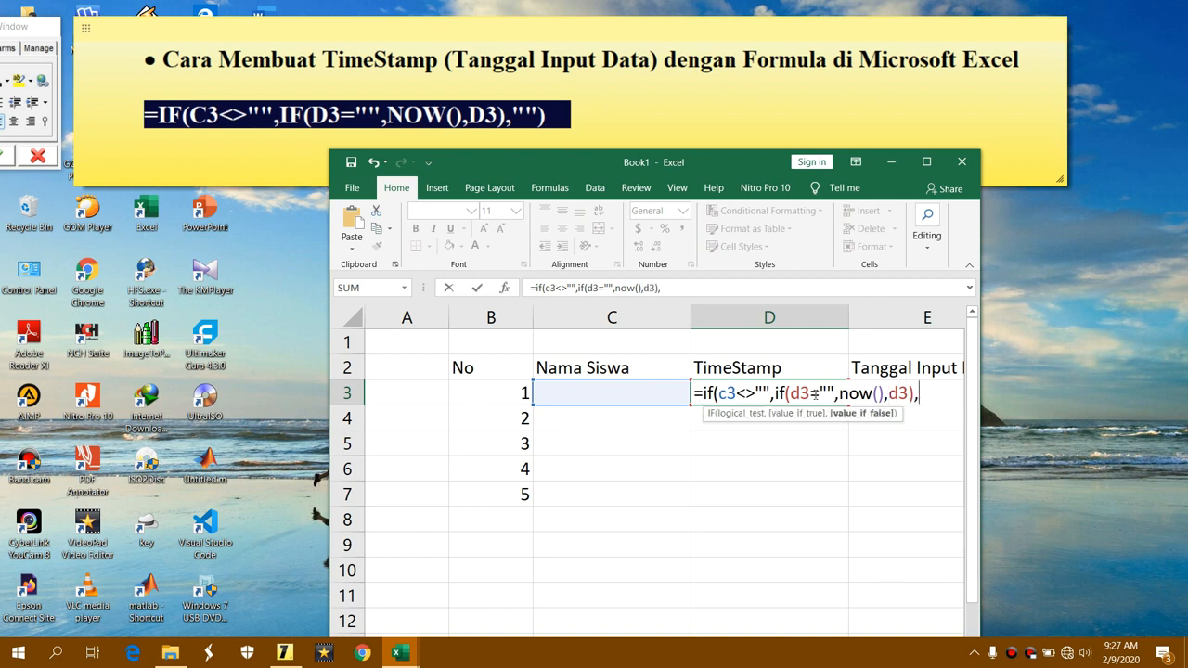
{"action": "type", "text": "\"\")"}
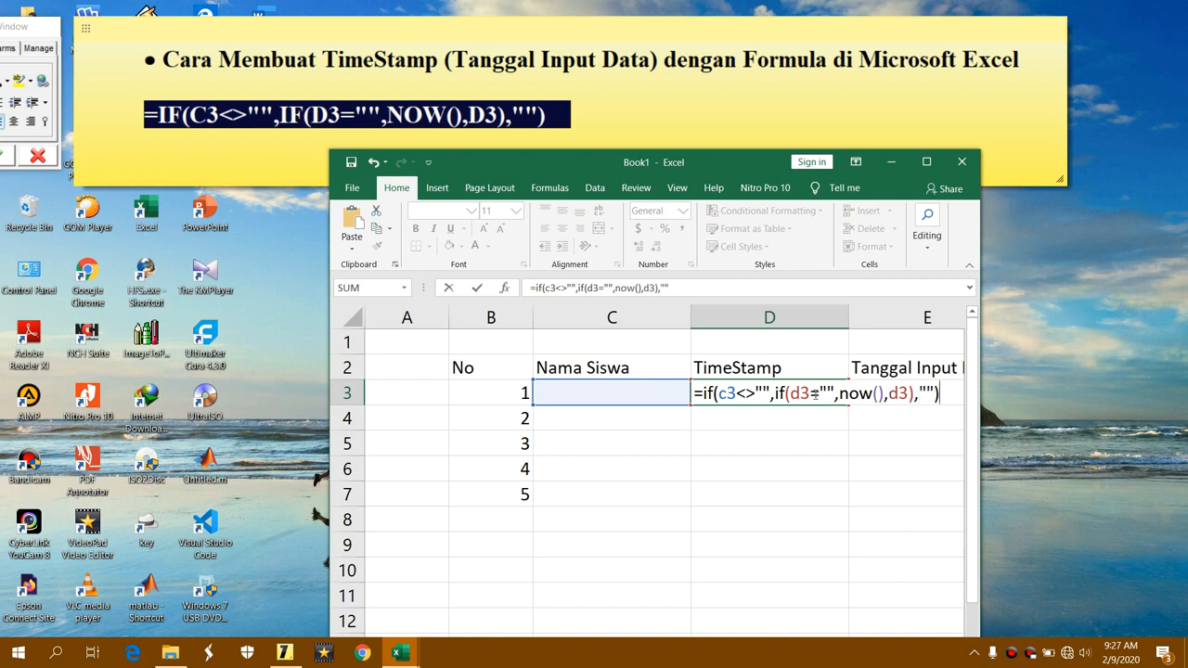
{"action": "key", "text": "Return"}
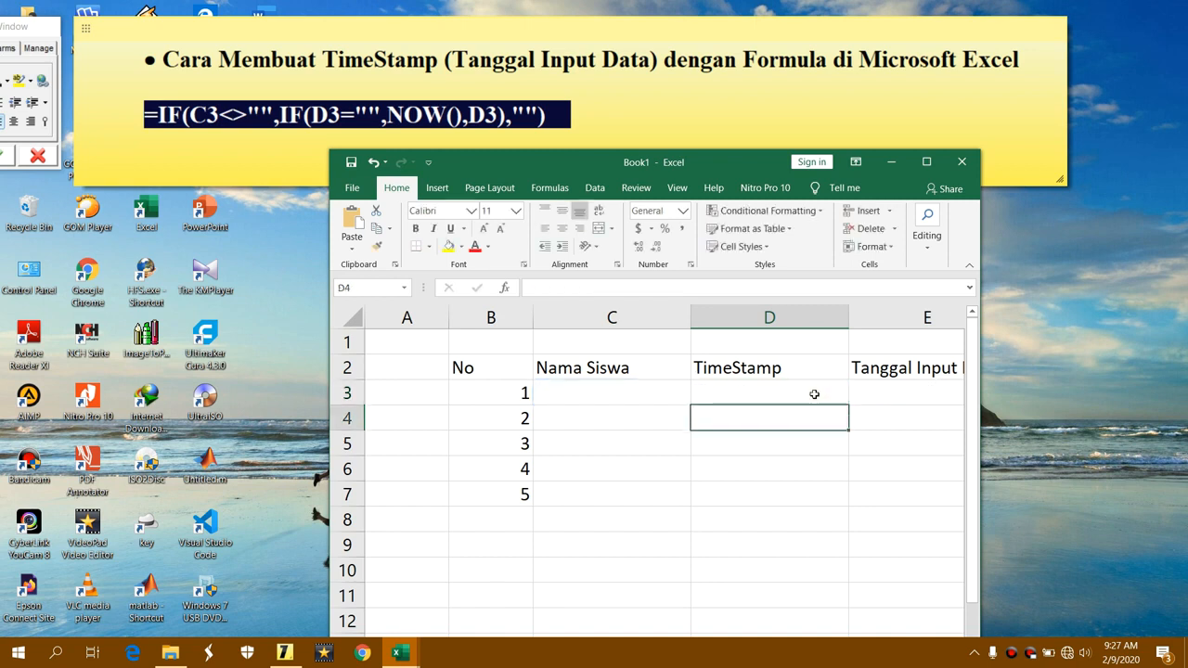
Widen the workbook window on both sides until columns A to H fit, keeping the note's formula uncovered.
{"action": "left_click_drag", "start_coordinate": [979, 371], "coordinate": [1133, 374]}
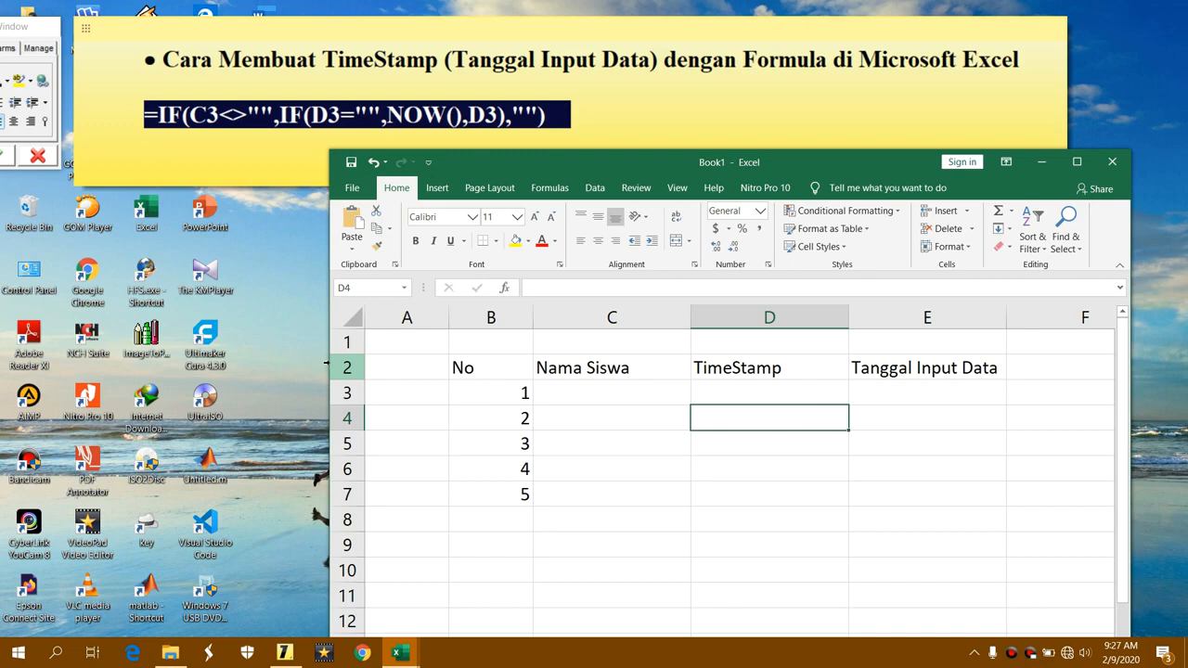
{"action": "left_click_drag", "start_coordinate": [328, 360], "coordinate": [145, 360]}
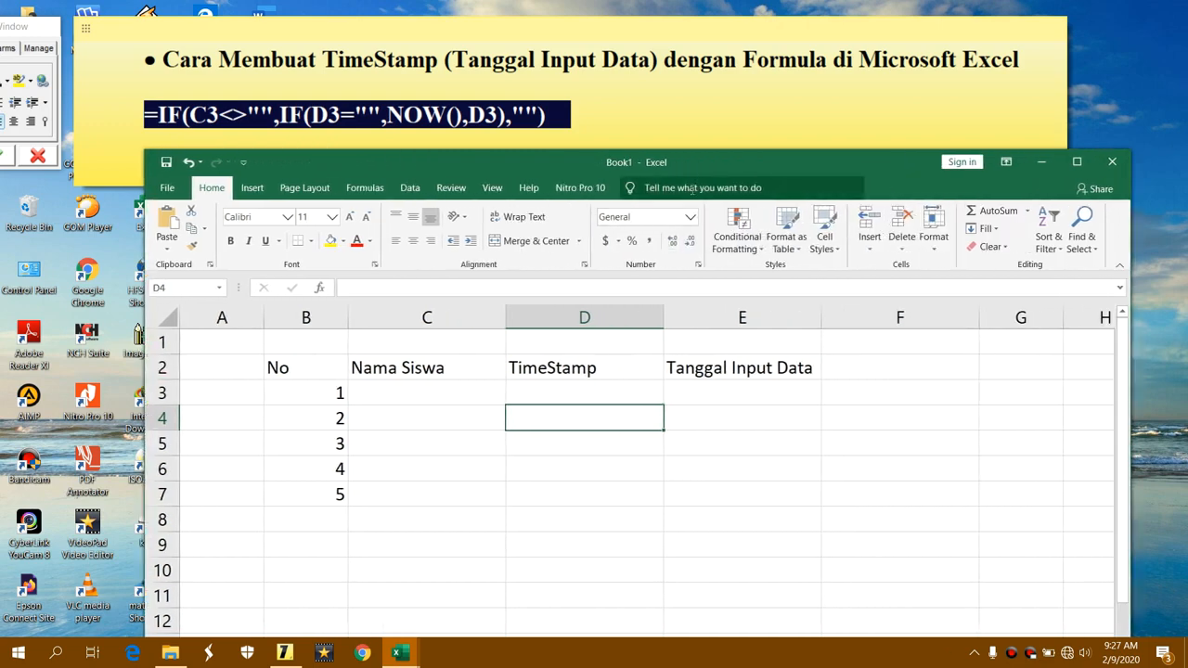
{"action": "left_click_drag", "start_coordinate": [705, 169], "coordinate": [689, 164]}
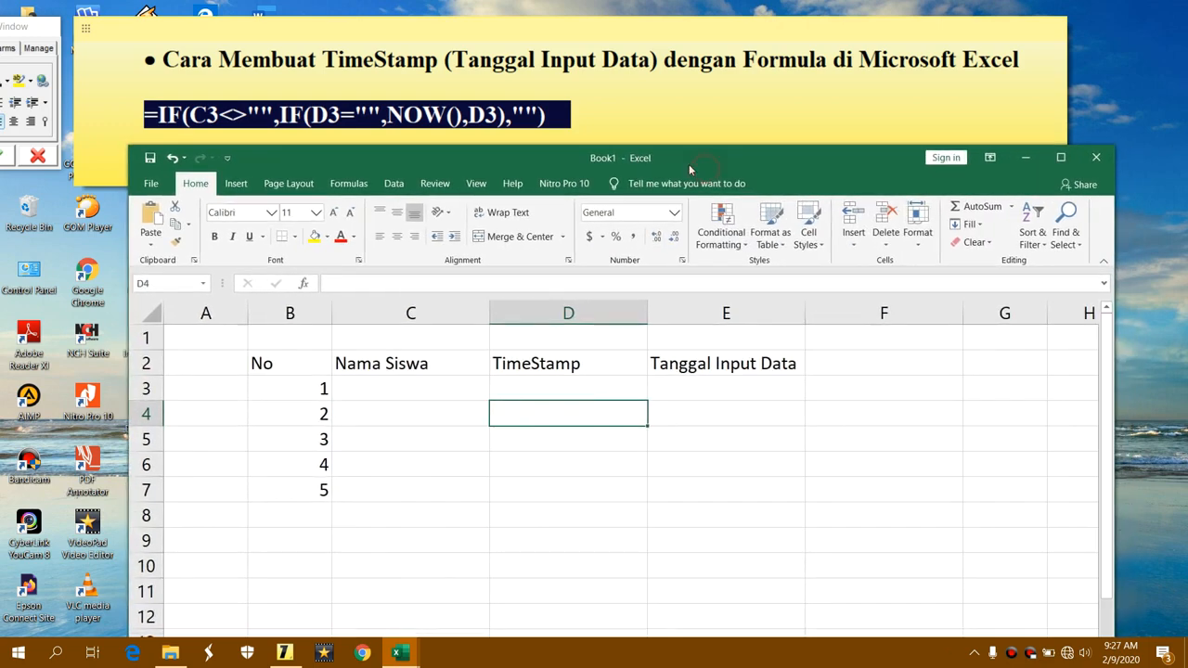
Copy the formula text of D3 and paste it into E3 under Tanggal Input Data.
{"action": "left_click", "coordinate": [548, 388]}
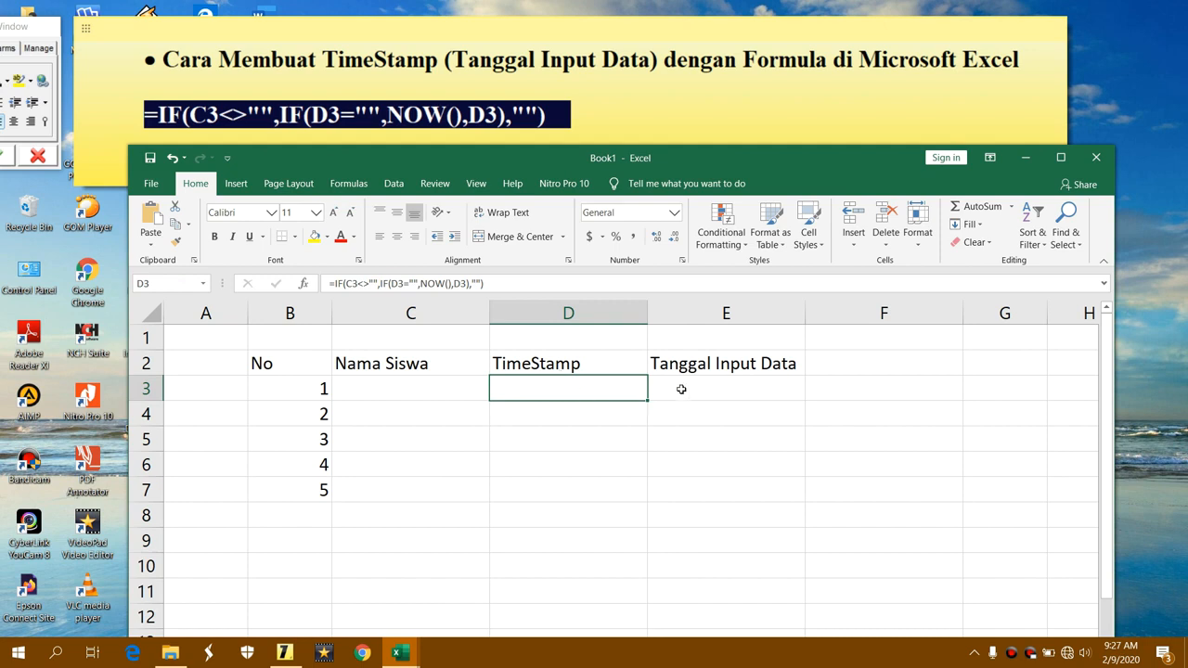
{"action": "left_click", "coordinate": [324, 283]}
{"action": "left_click_drag", "start_coordinate": [324, 283], "coordinate": [501, 283]}
{"action": "right_click", "coordinate": [504, 279]}
{"action": "left_click", "coordinate": [562, 313]}
{"action": "left_click", "coordinate": [494, 281]}
{"action": "left_click", "coordinate": [750, 389]}
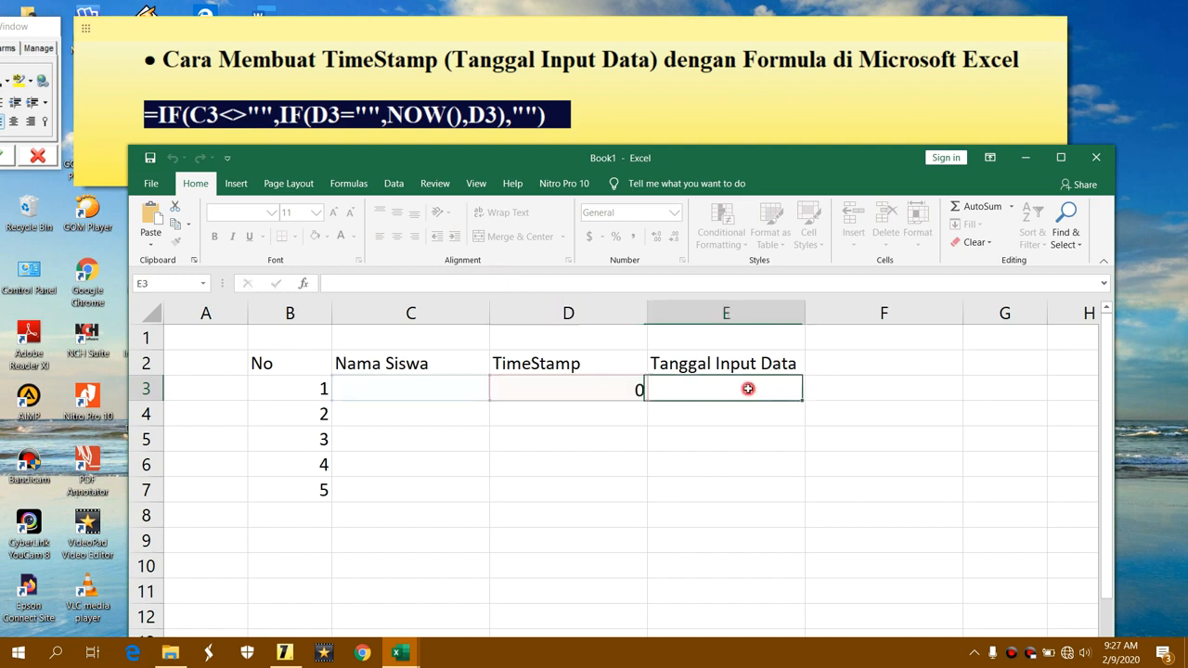
{"action": "key", "text": "ctrl+v"}
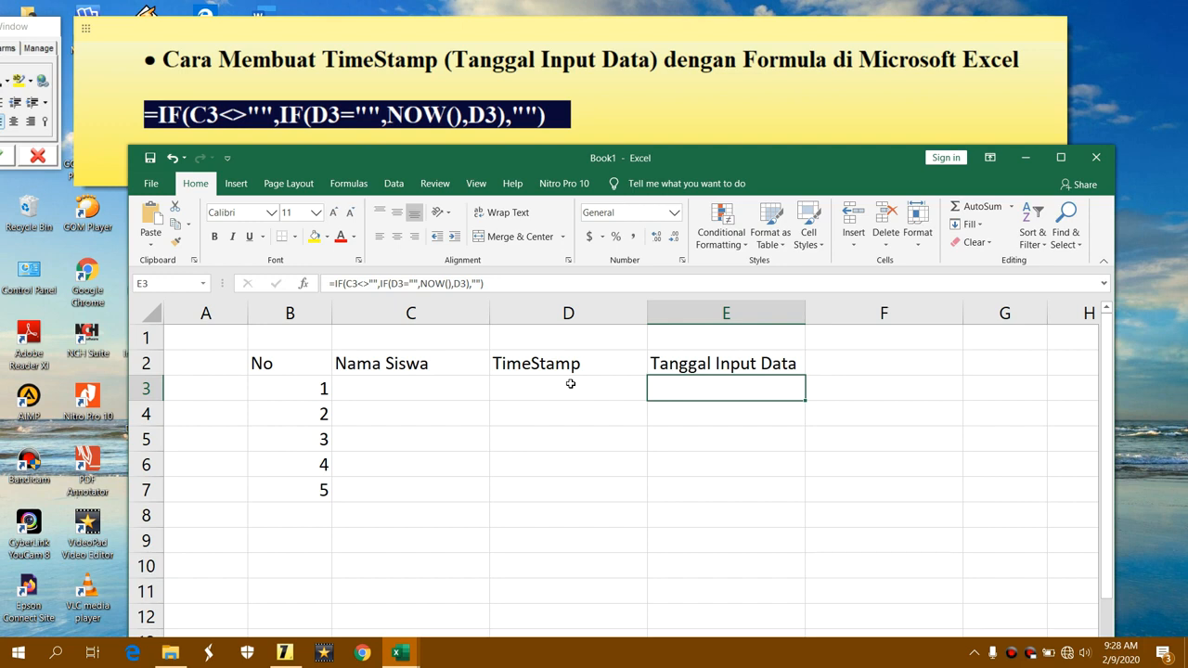
Replace both D3 references in the E3 formula with E3, giving =IF(C3<>"",IF(E3="",NOW(),E3),"").
{"action": "left_click", "coordinate": [408, 284]}
{"action": "key", "text": "Left"}
{"action": "key", "text": "Left"}
{"action": "key", "text": "BackSpace"}
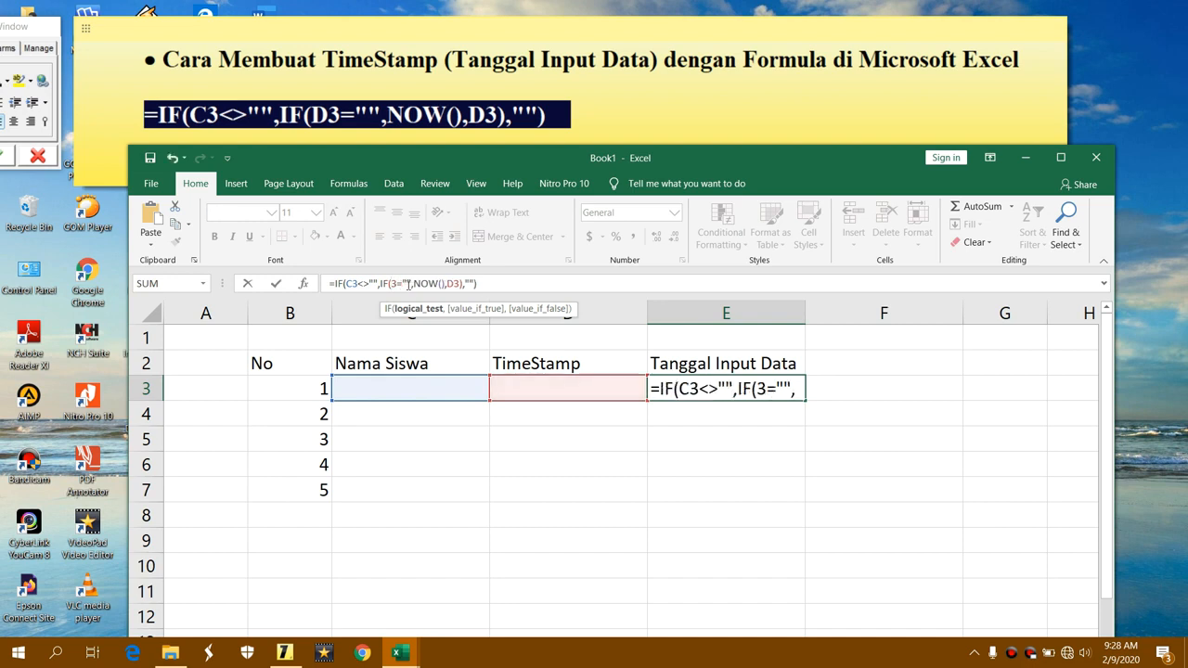
{"action": "type", "text": "e"}
{"action": "left_click", "coordinate": [460, 284]}
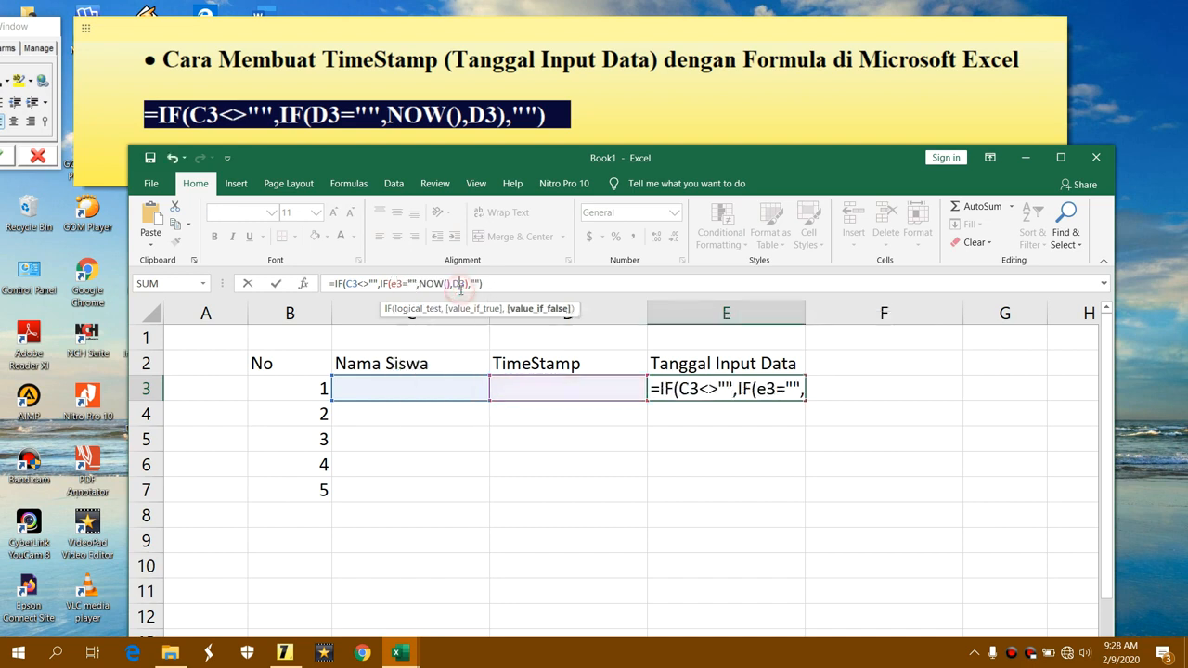
{"action": "key", "text": "BackSpace"}
{"action": "type", "text": "e"}
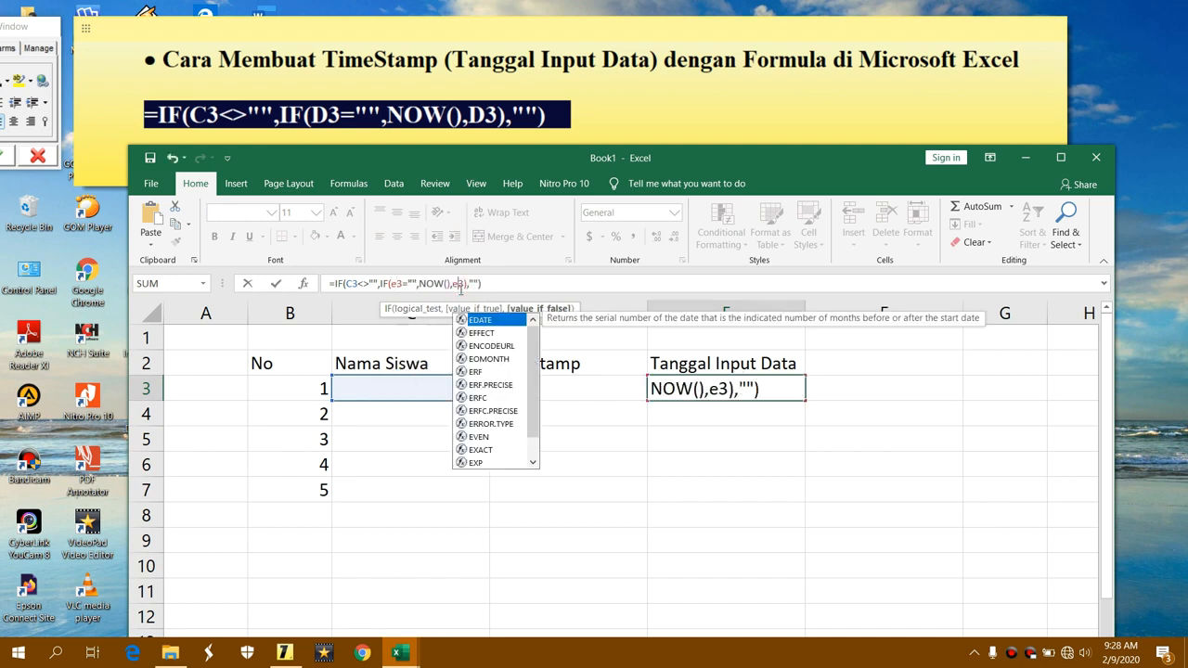
{"action": "key", "text": "Return"}
{"action": "left_click", "coordinate": [746, 455]}
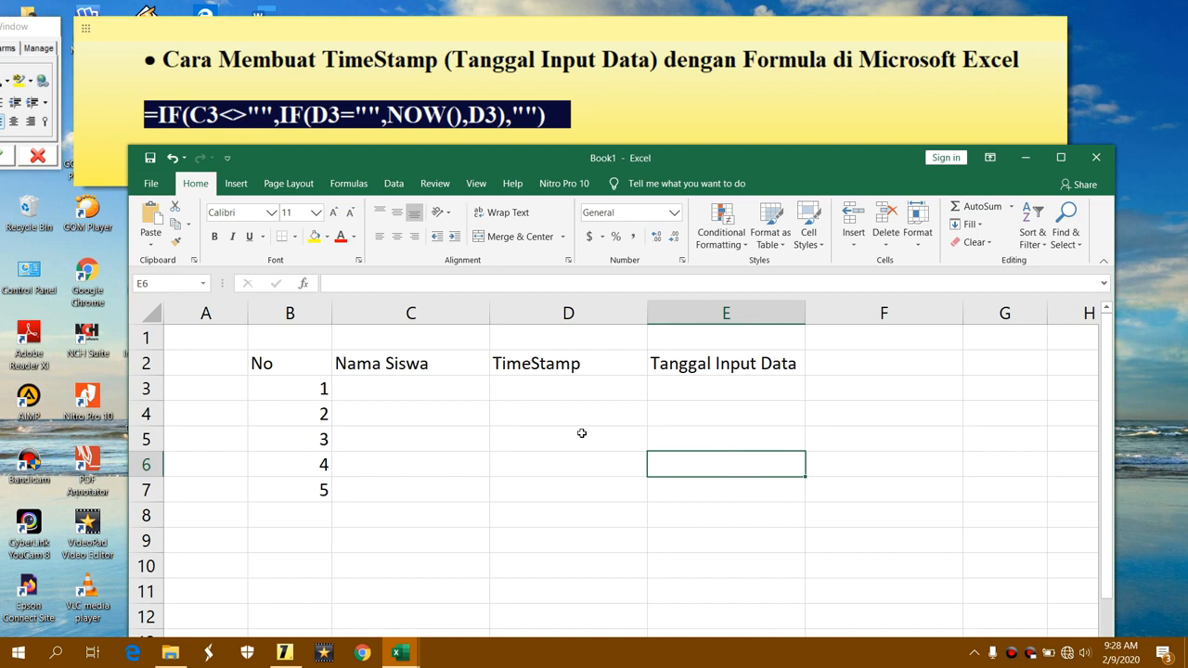
Fill the D3 formula down the TimeStamp column through all the numbered rows.
{"action": "left_click", "coordinate": [572, 390]}
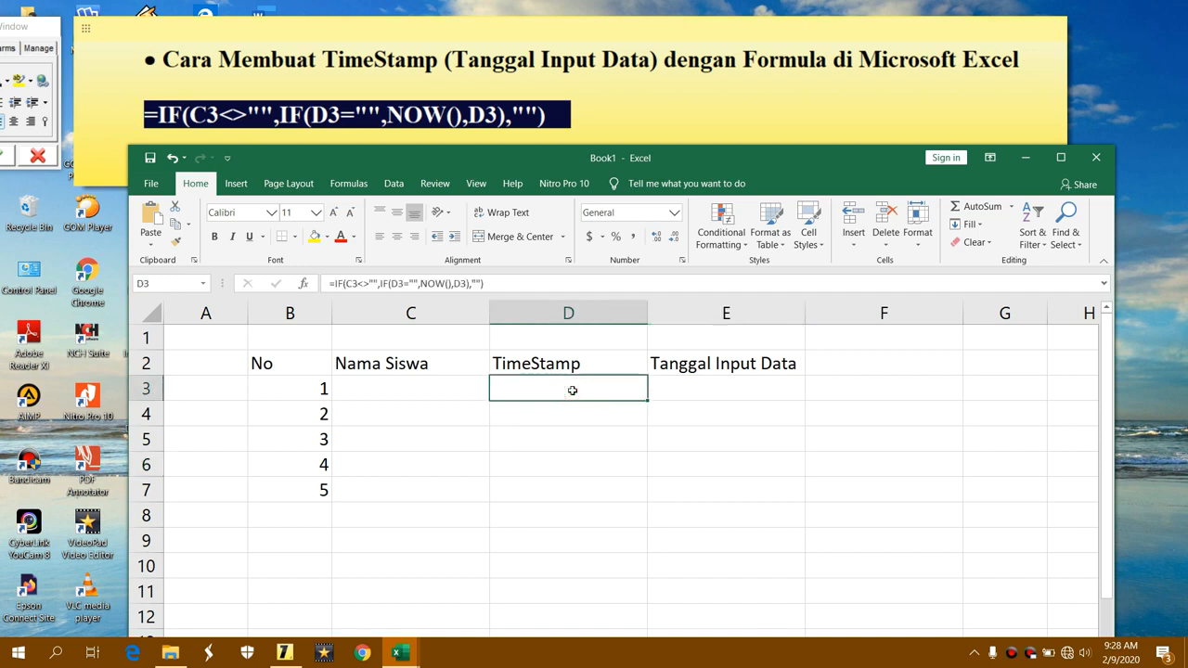
{"action": "left_click", "coordinate": [648, 400]}
{"action": "mouse_move", "coordinate": [648, 400]}
{"action": "left_mouse_down"}
{"action": "mouse_move", "coordinate": [634, 511]}
{"action": "mouse_move", "coordinate": [642, 549]}
{"action": "left_mouse_up"}
{"action": "left_click", "coordinate": [702, 538]}
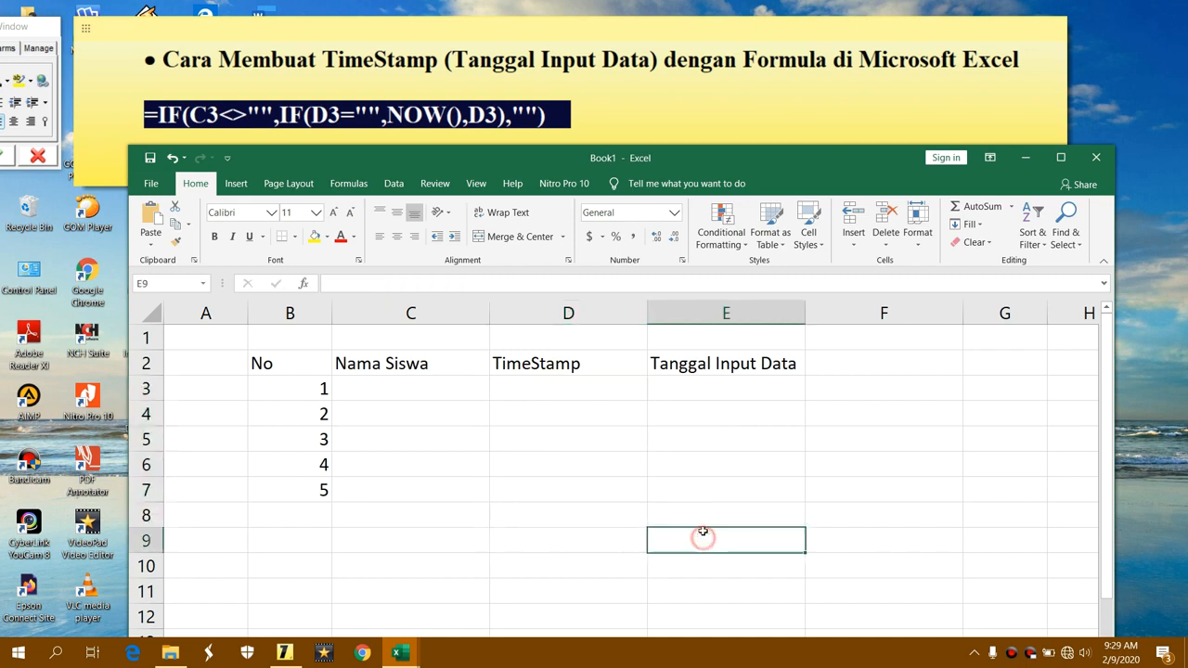
Fill the E3 formula down the Tanggal Input Data column through all the numbered rows.
{"action": "left_click", "coordinate": [715, 448]}
{"action": "left_click", "coordinate": [604, 393]}
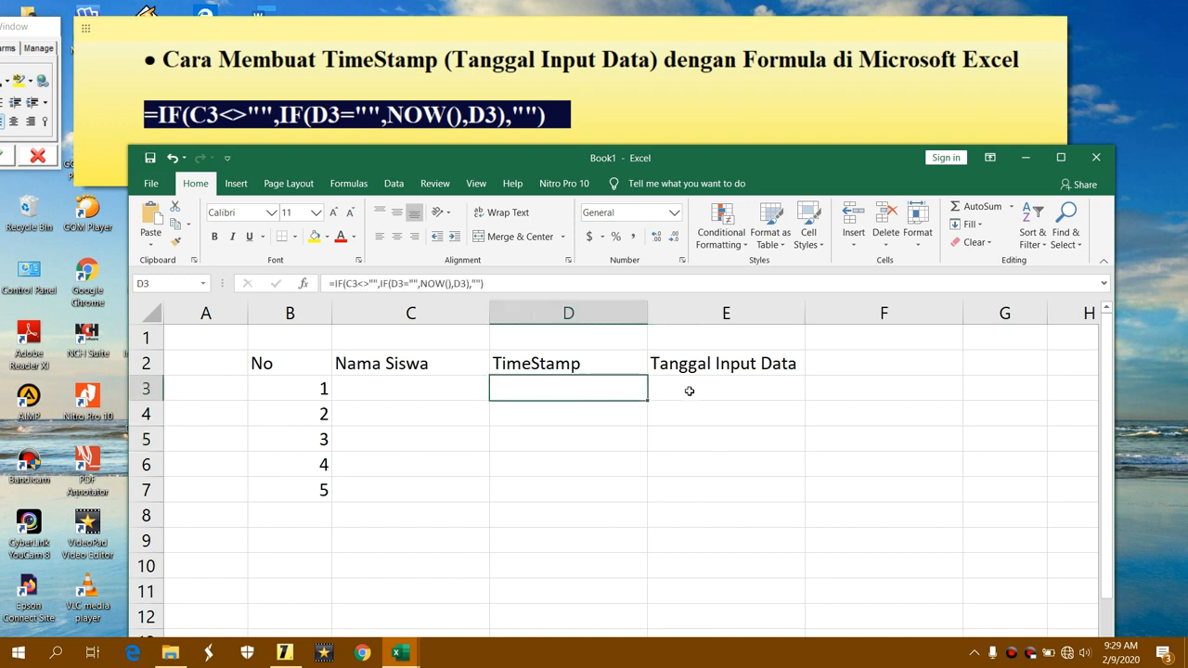
{"action": "left_click", "coordinate": [771, 389]}
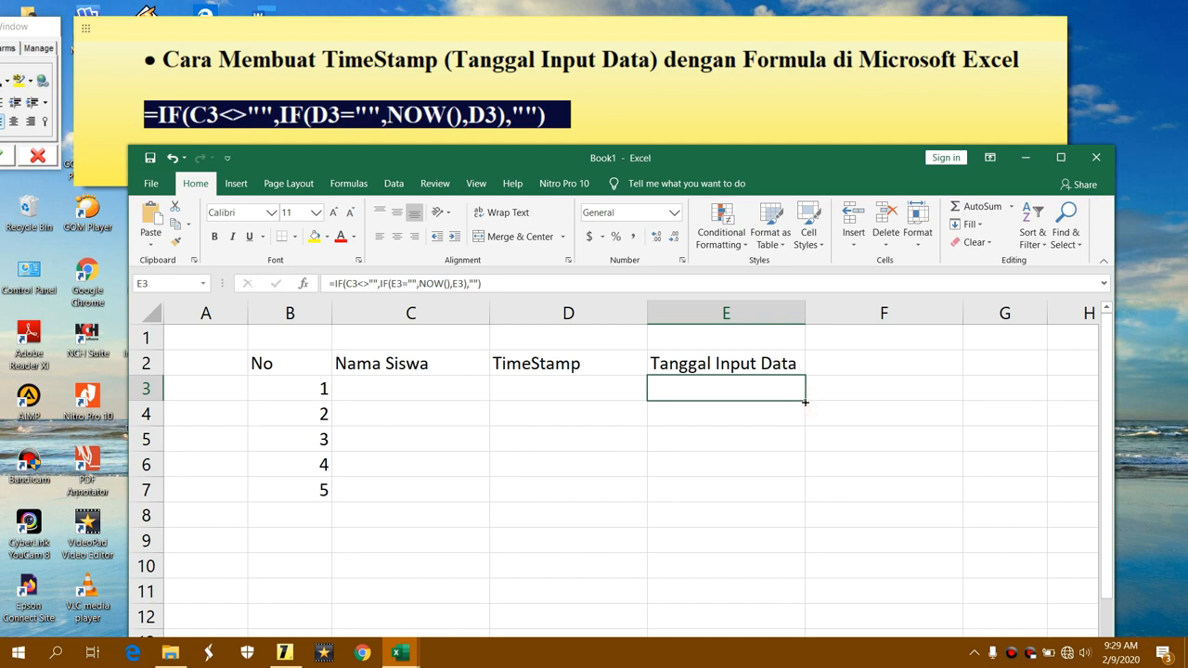
{"action": "left_click_drag", "start_coordinate": [804, 402], "coordinate": [800, 608]}
{"action": "left_click", "coordinate": [880, 527]}
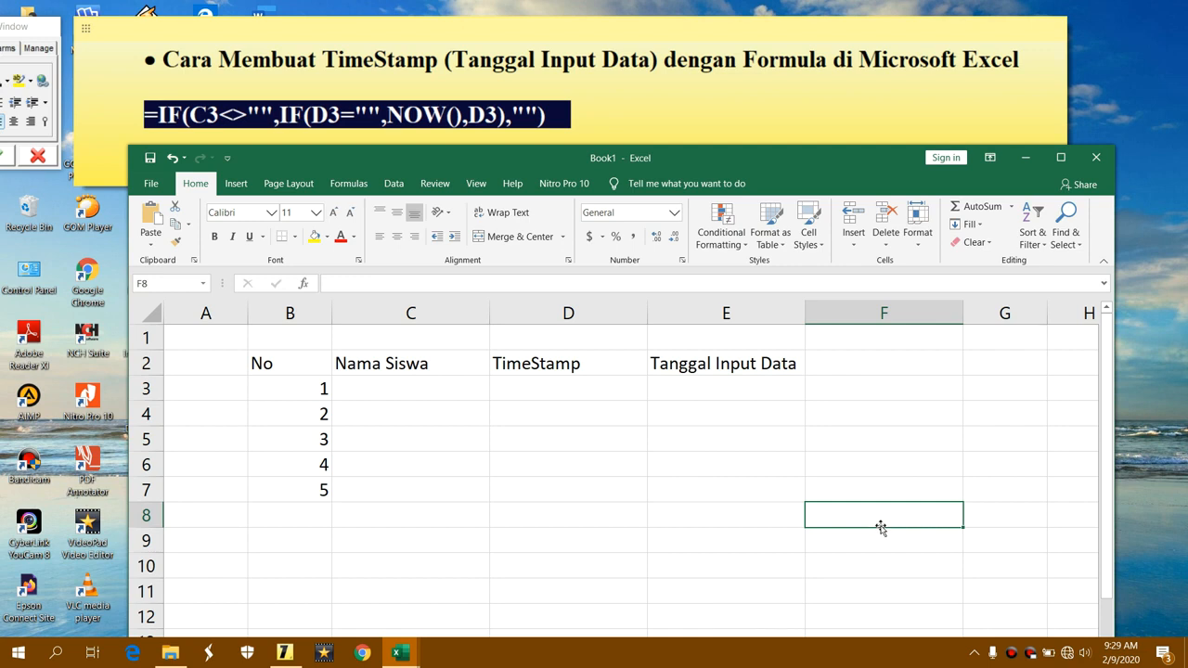
Check the filled formulas in several TimeStamp and Tanggal Input Data cells of rows 3 to 6.
{"action": "left_click", "coordinate": [584, 411]}
{"action": "left_click", "coordinate": [568, 456]}
{"action": "left_click", "coordinate": [713, 464]}
{"action": "left_click", "coordinate": [714, 435]}
{"action": "left_click", "coordinate": [712, 412]}
{"action": "left_click", "coordinate": [710, 382]}
{"action": "left_click", "coordinate": [604, 383]}
{"action": "left_click", "coordinate": [591, 414]}
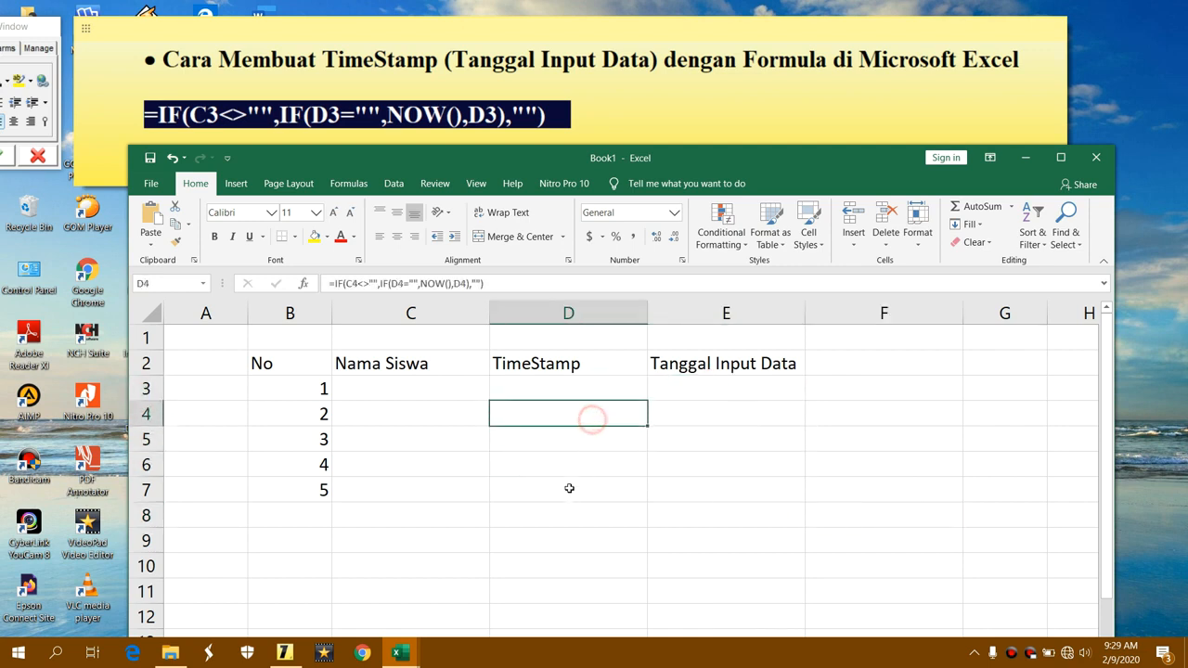
Enter the first student's name in C3 under Nama Siswa.
{"action": "left_click", "coordinate": [435, 548]}
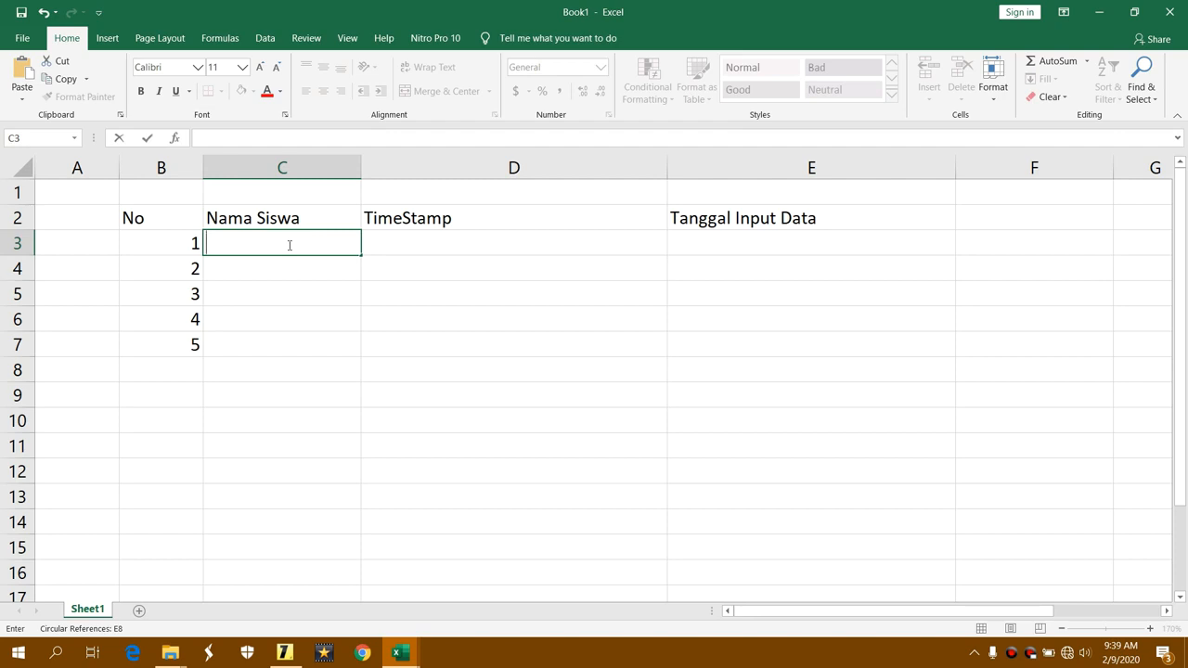
{"action": "type", "text": "Adam"}
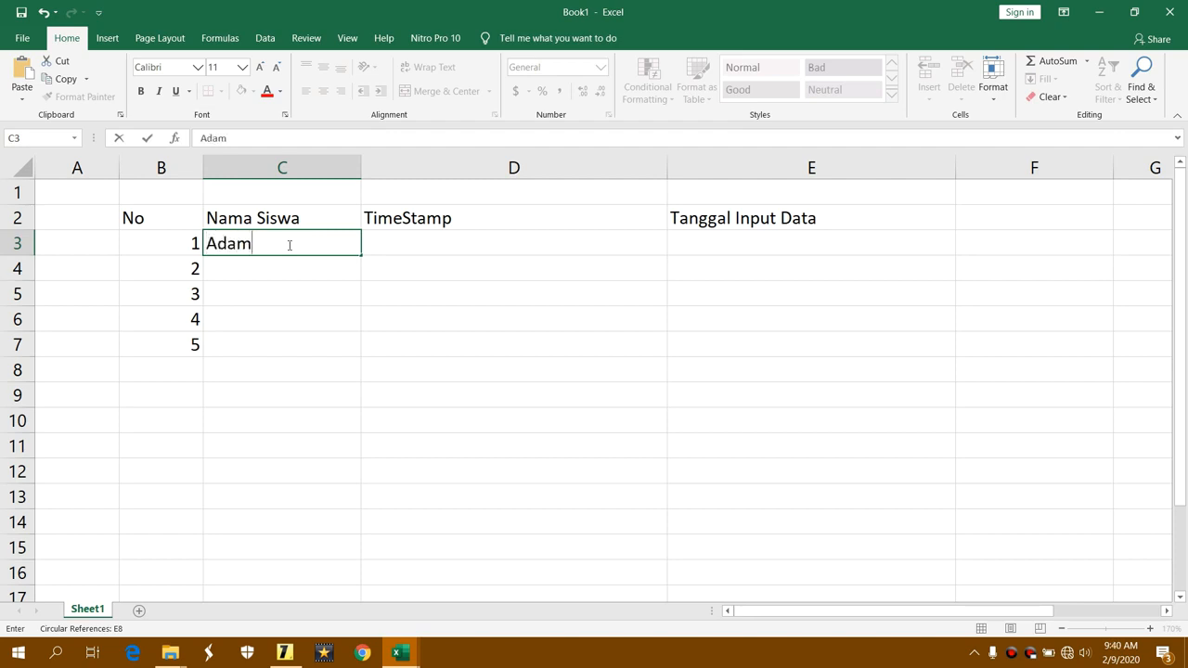
{"action": "key", "text": "Return"}
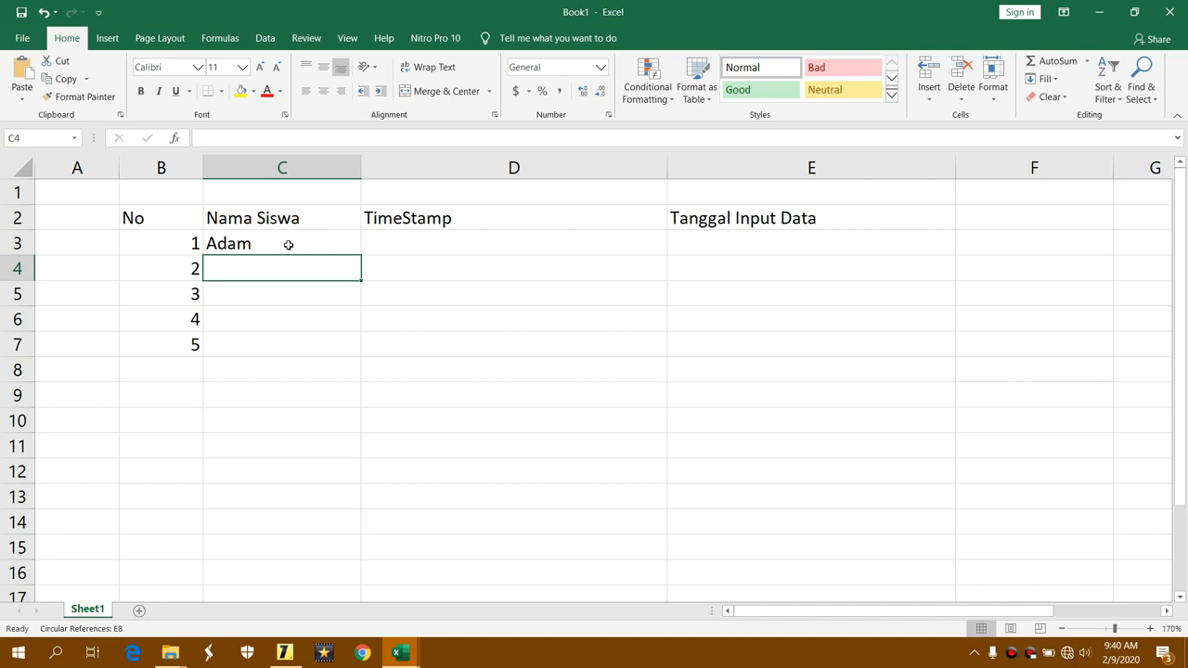
Examine the TimeStamp and Tanggal Input Data cells of row 3 and compare them with the rows below.
{"action": "left_click", "coordinate": [433, 245]}
{"action": "left_click", "coordinate": [814, 249]}
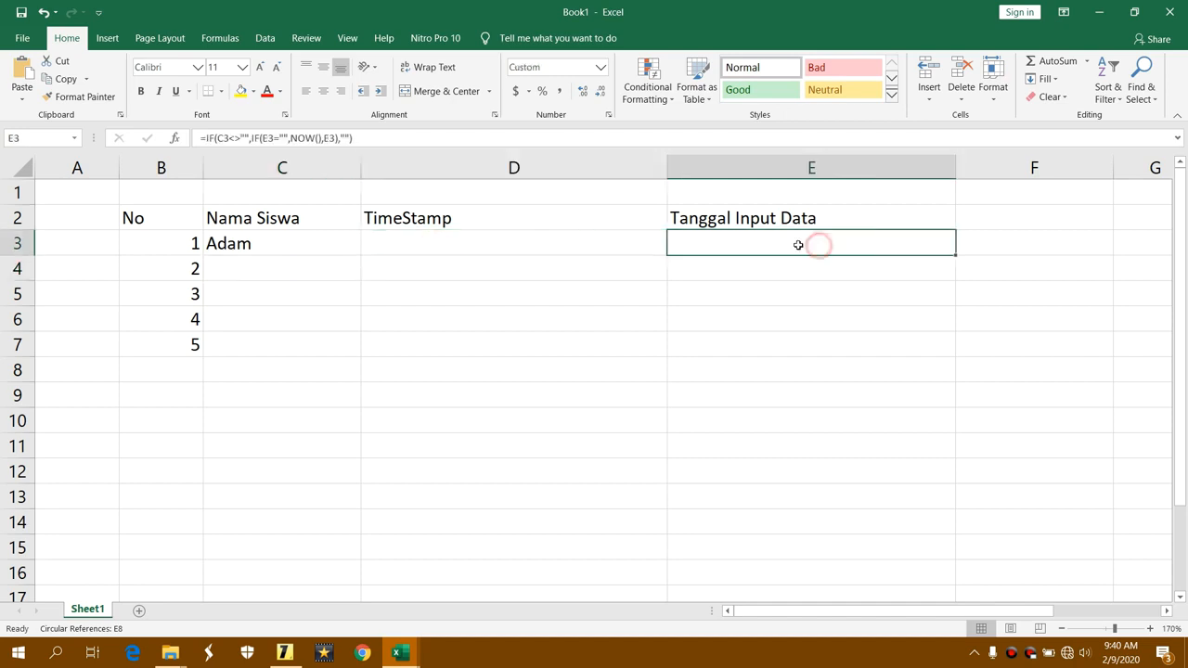
{"action": "left_click", "coordinate": [567, 290]}
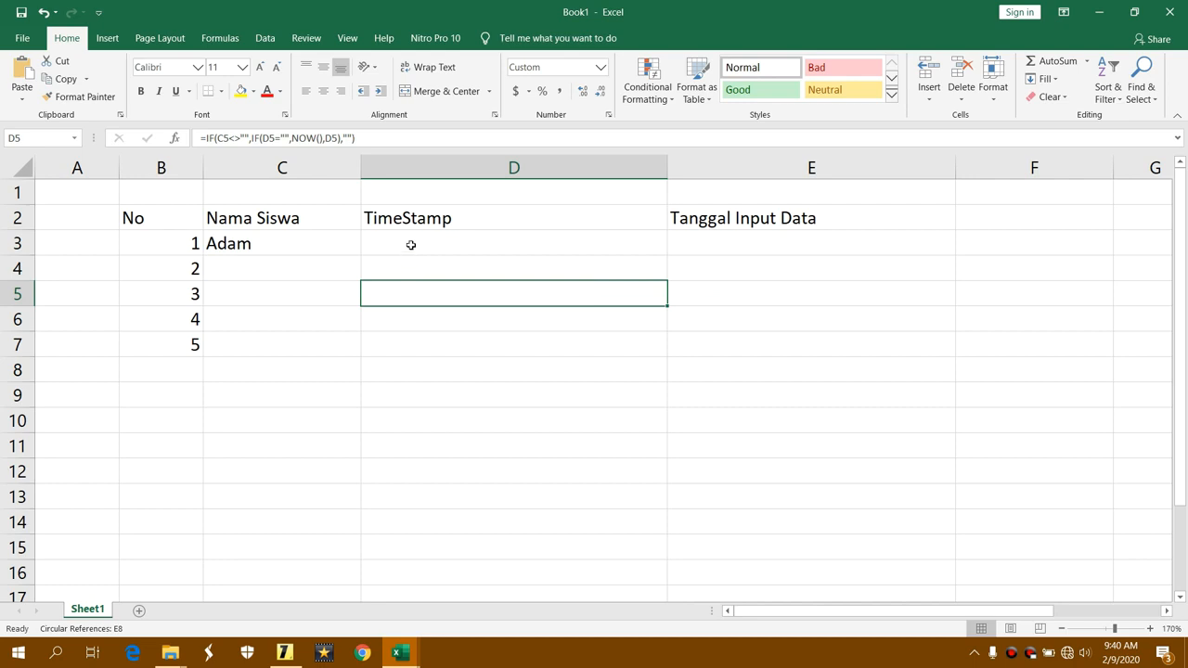
{"action": "left_click", "coordinate": [411, 245]}
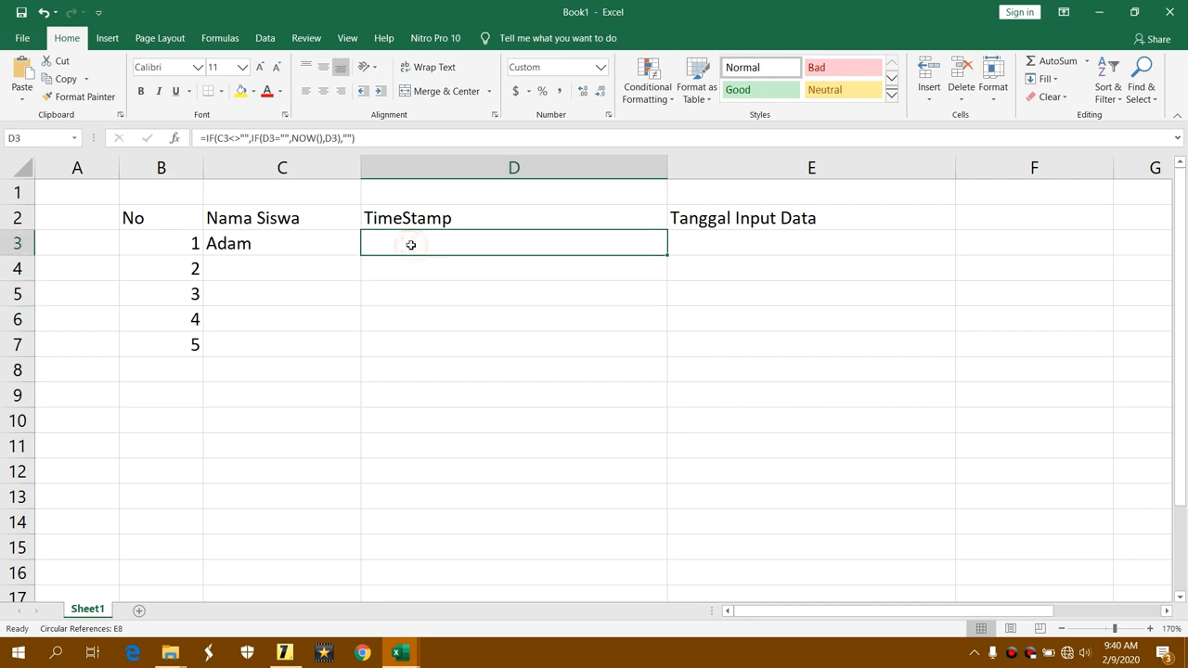
{"action": "left_click", "coordinate": [754, 244]}
{"action": "left_click", "coordinate": [613, 293]}
{"action": "left_click", "coordinate": [511, 258]}
{"action": "left_click", "coordinate": [538, 297]}
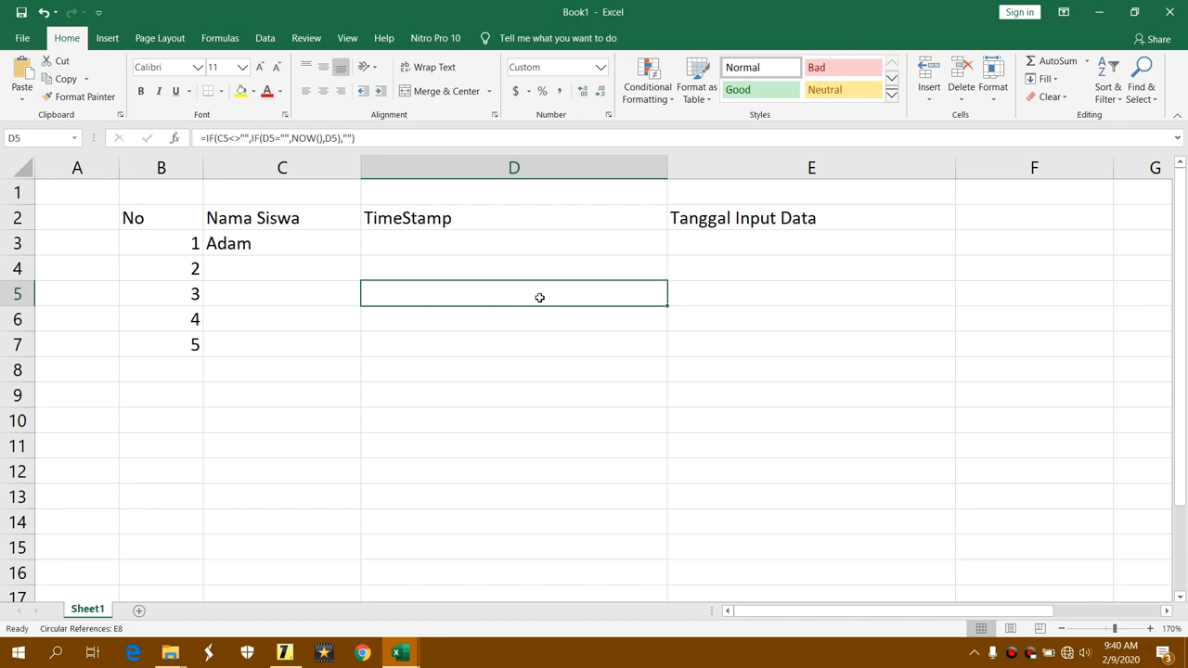
Enable iterative calculation in the formula options with maximum iterations 1 and maximum change 1000.
{"action": "left_click", "coordinate": [23, 39]}
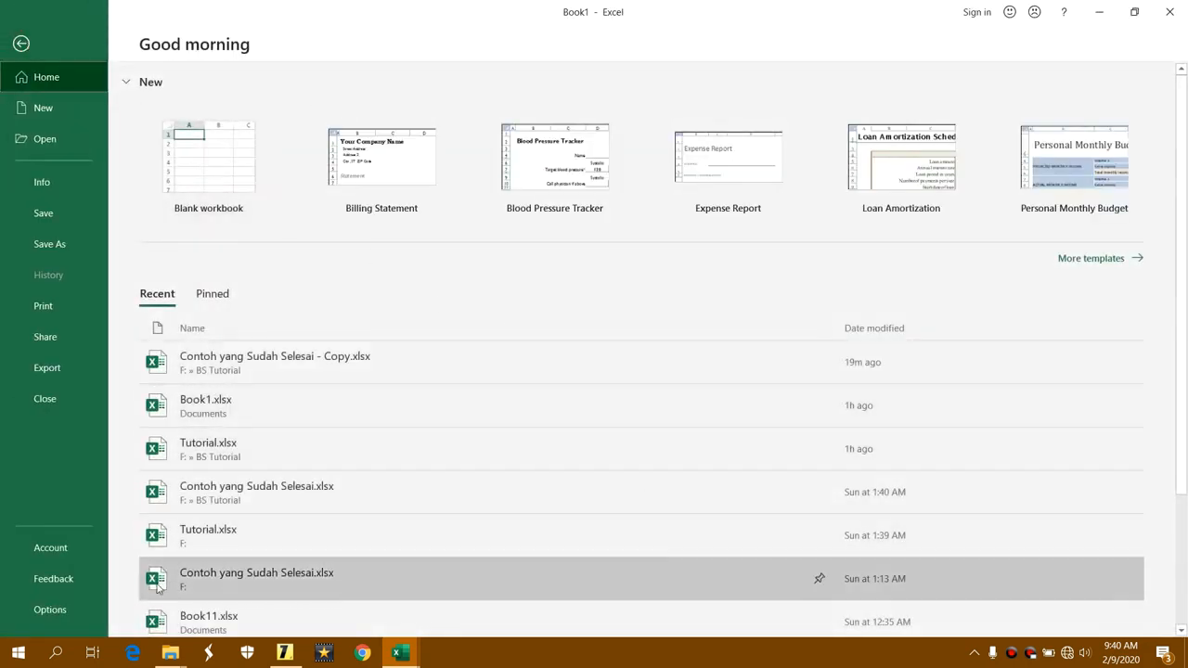
{"action": "left_click", "coordinate": [49, 610]}
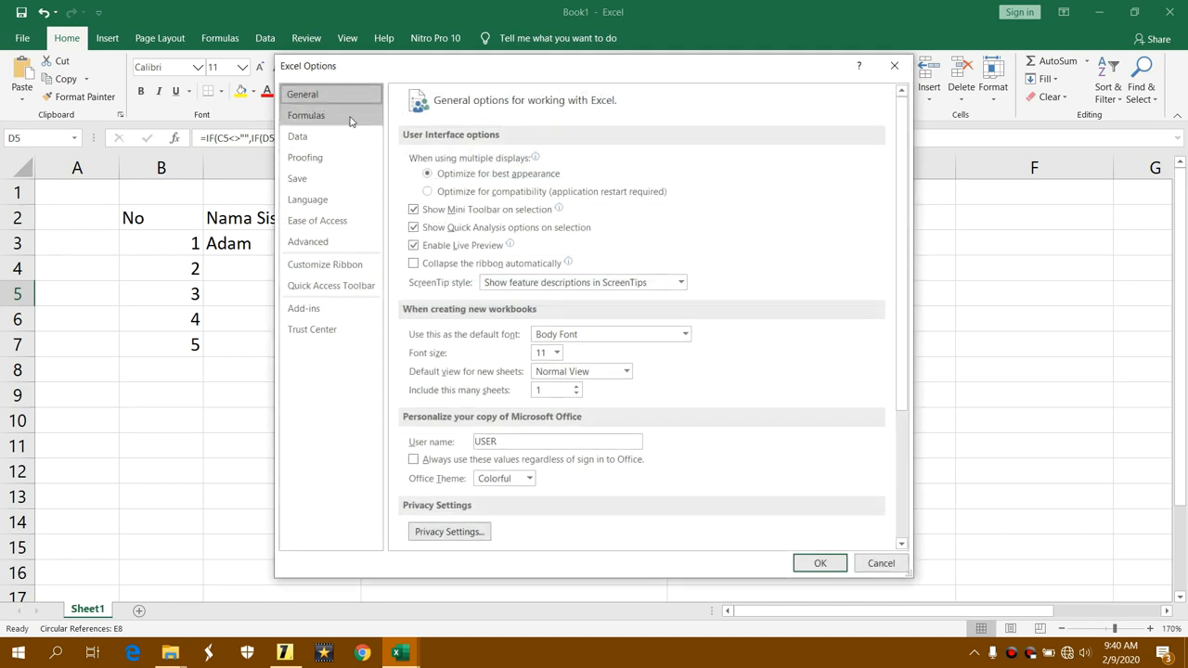
{"action": "left_click", "coordinate": [349, 118]}
{"action": "left_click", "coordinate": [692, 160]}
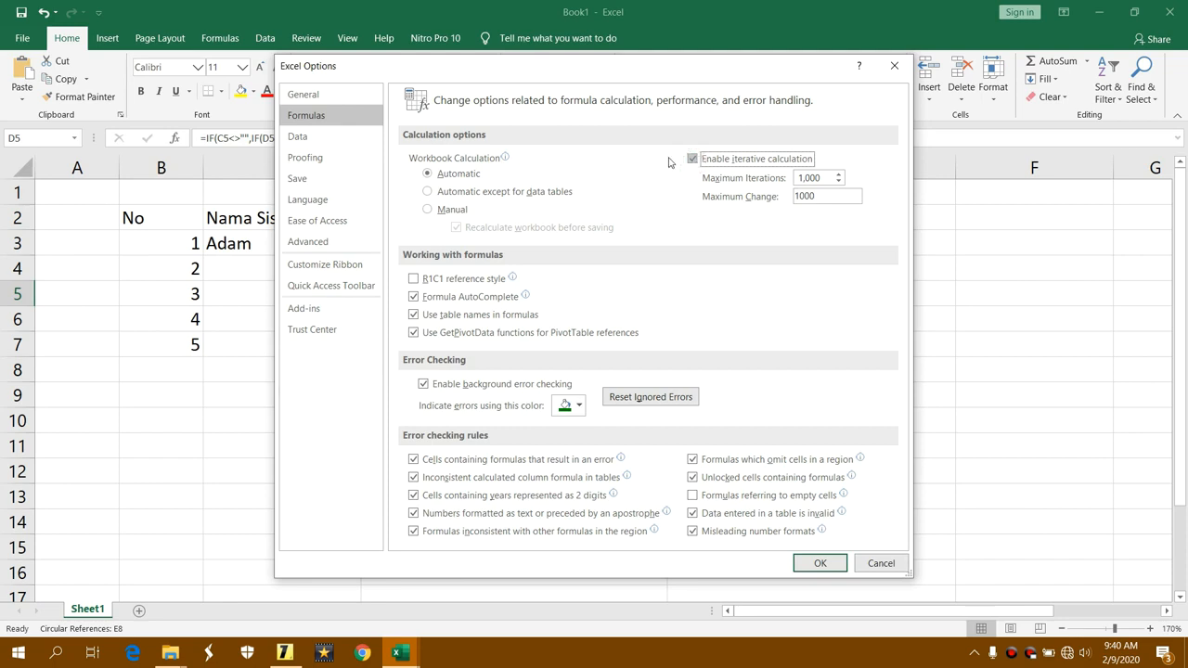
{"action": "double_click", "coordinate": [794, 179]}
{"action": "type", "text": "1"}
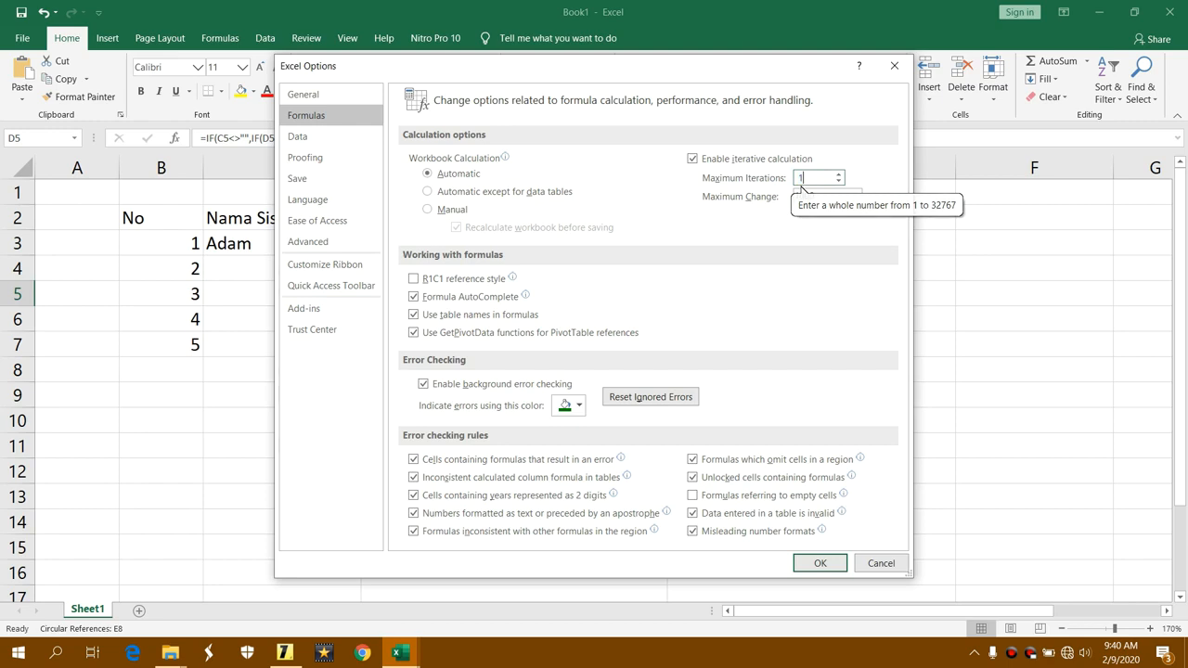
{"action": "double_click", "coordinate": [822, 197]}
{"action": "left_click", "coordinate": [817, 197]}
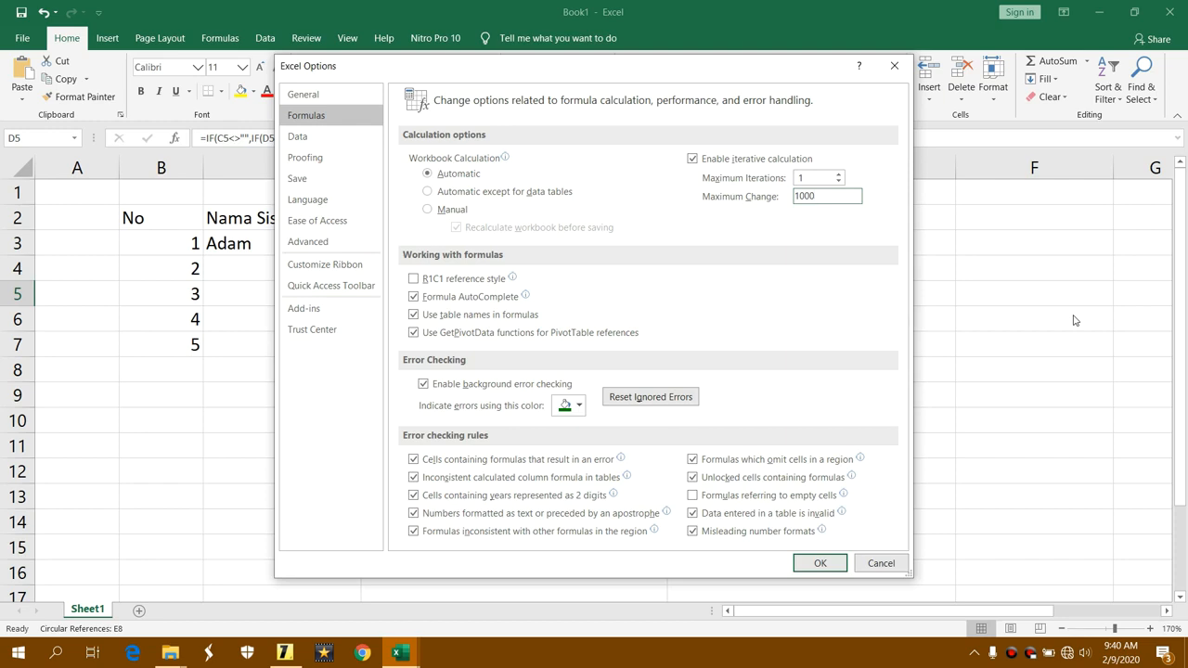
{"action": "left_click", "coordinate": [820, 564]}
{"action": "left_click", "coordinate": [773, 439]}
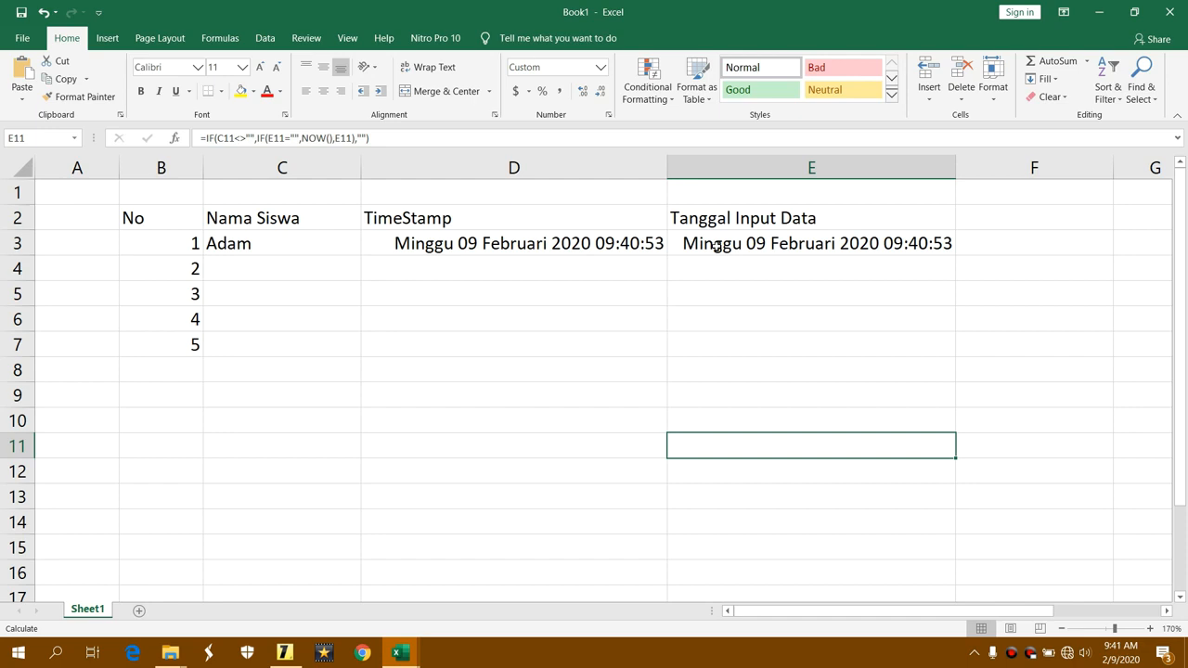
Turn off iterative calculation in the formula options and return to the sheet.
{"action": "left_click", "coordinate": [18, 44]}
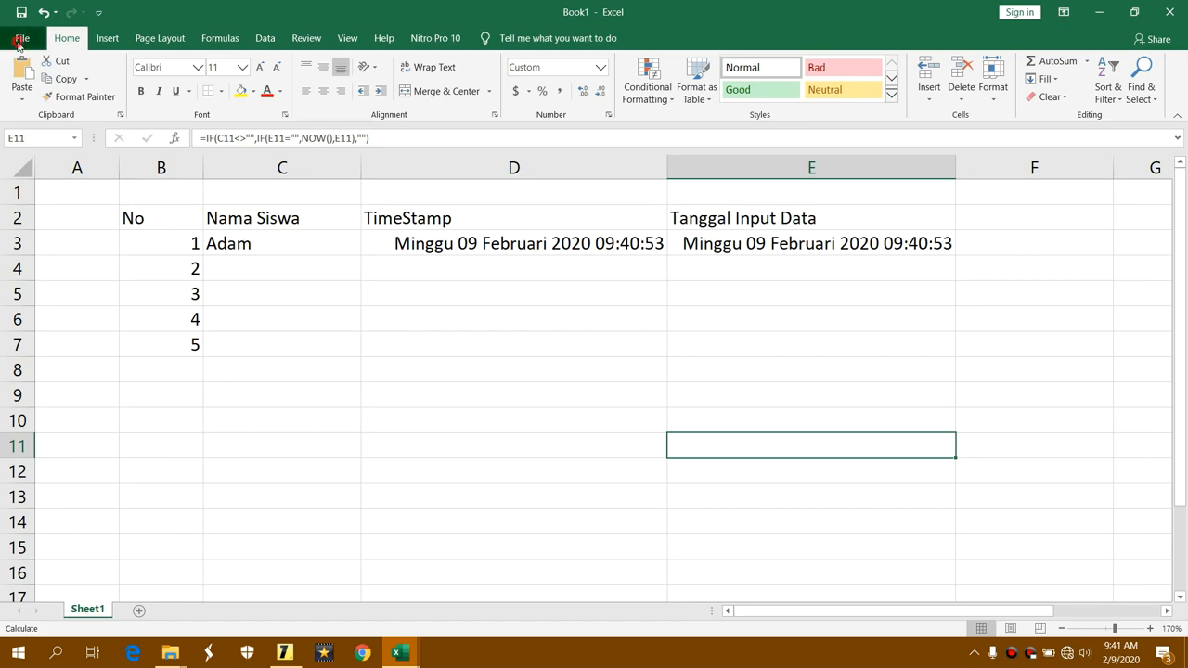
{"action": "left_click", "coordinate": [64, 620]}
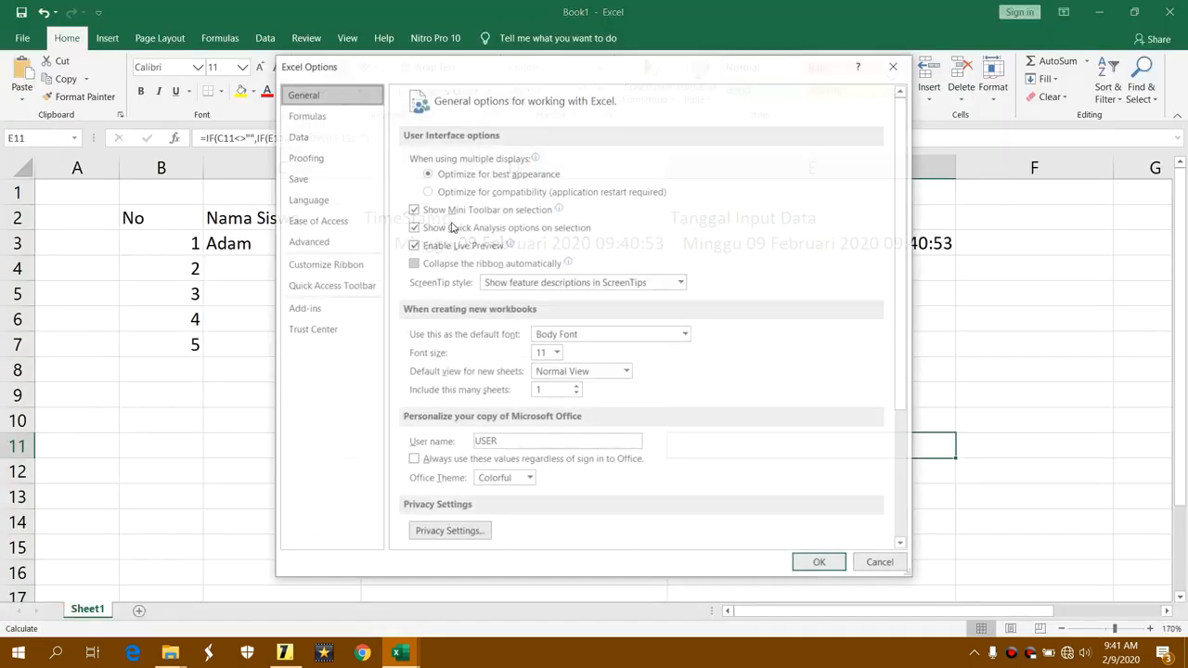
{"action": "left_click", "coordinate": [297, 116]}
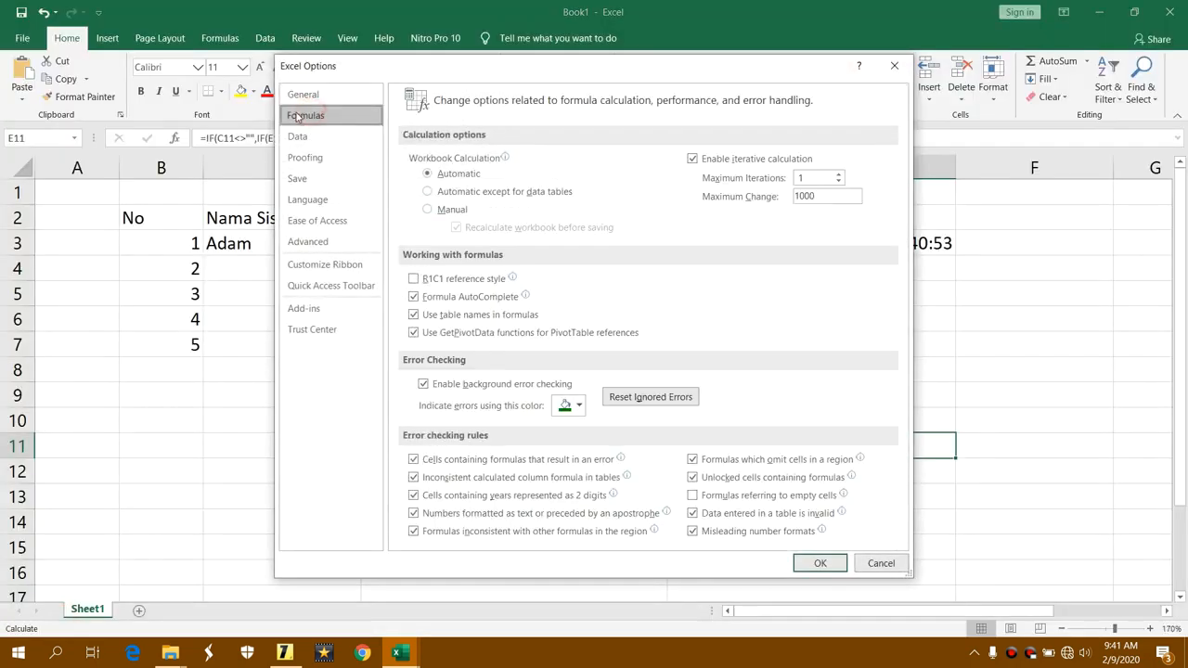
{"action": "left_click", "coordinate": [691, 159]}
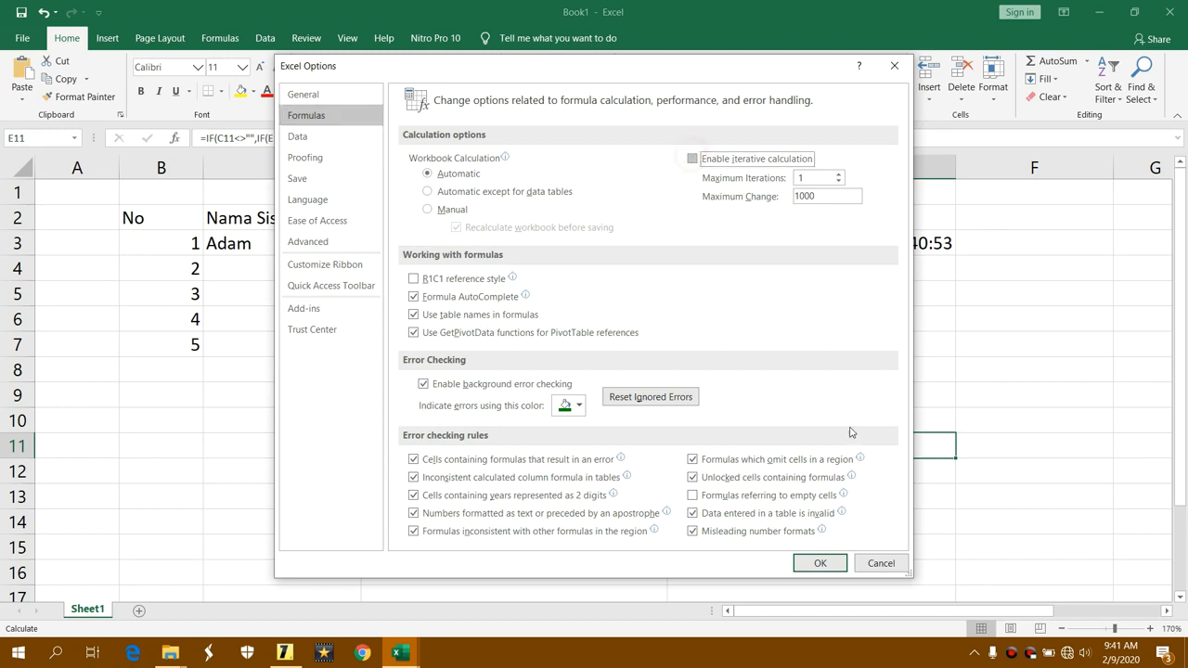
{"action": "left_click", "coordinate": [819, 562]}
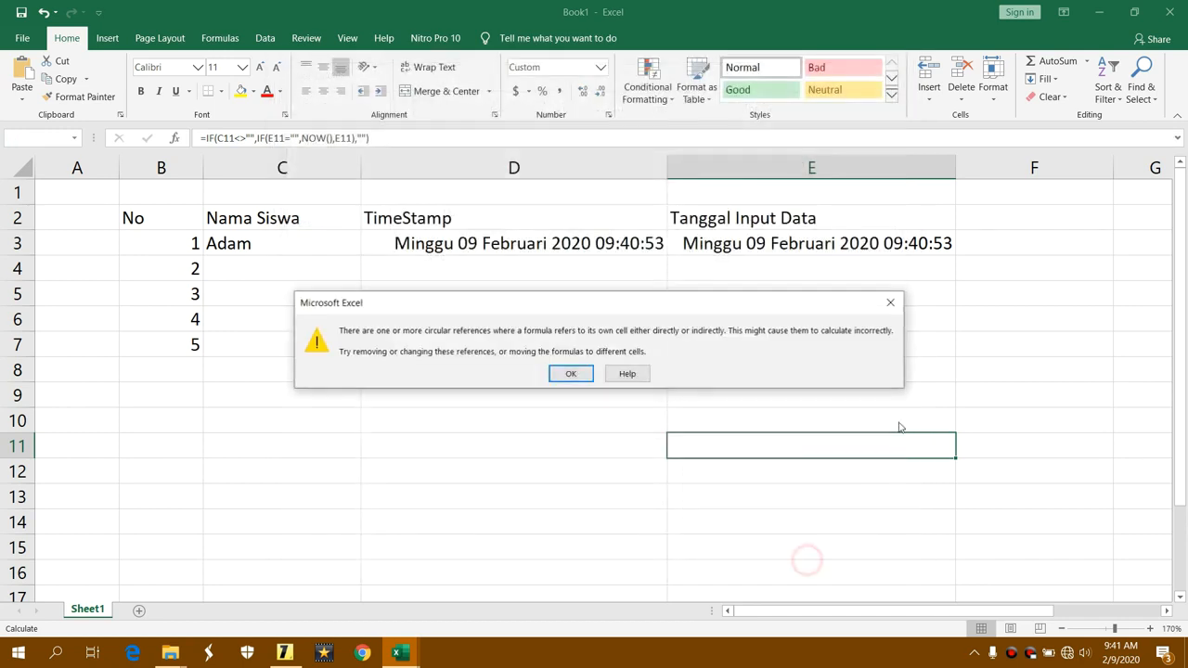
{"action": "left_click", "coordinate": [571, 373]}
{"action": "left_click", "coordinate": [661, 371]}
{"action": "left_click", "coordinate": [601, 271]}
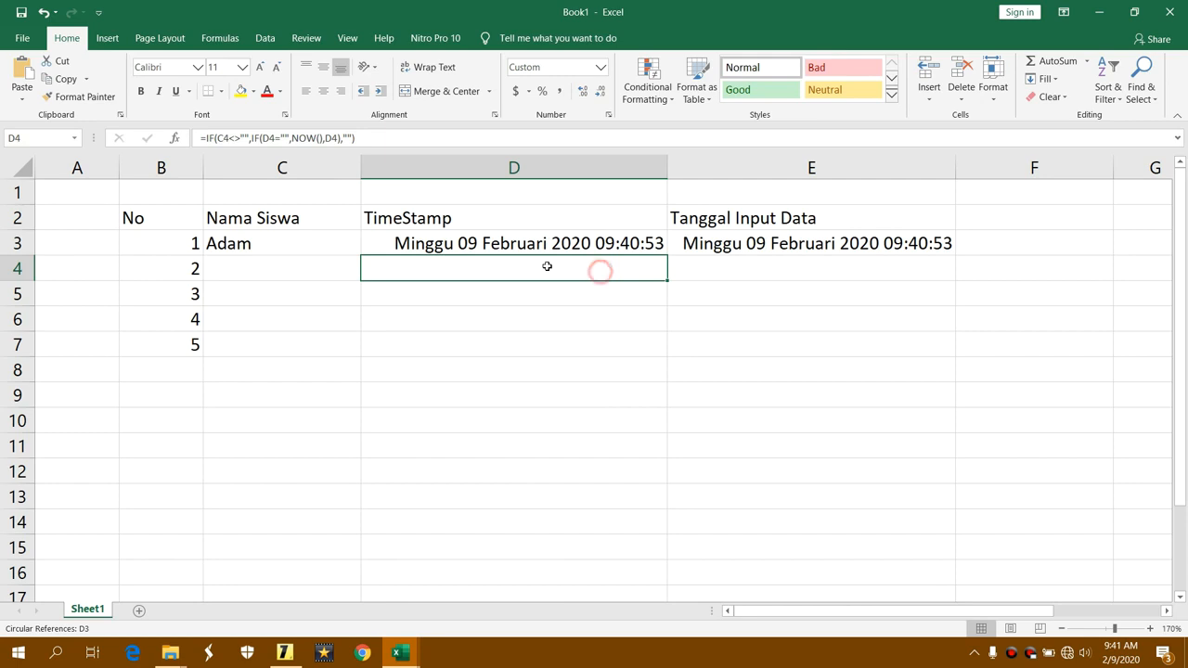
Enter the second student's name in C4 and check the TimeStamp and Tanggal Input Data cells of that row.
{"action": "left_click", "coordinate": [326, 269]}
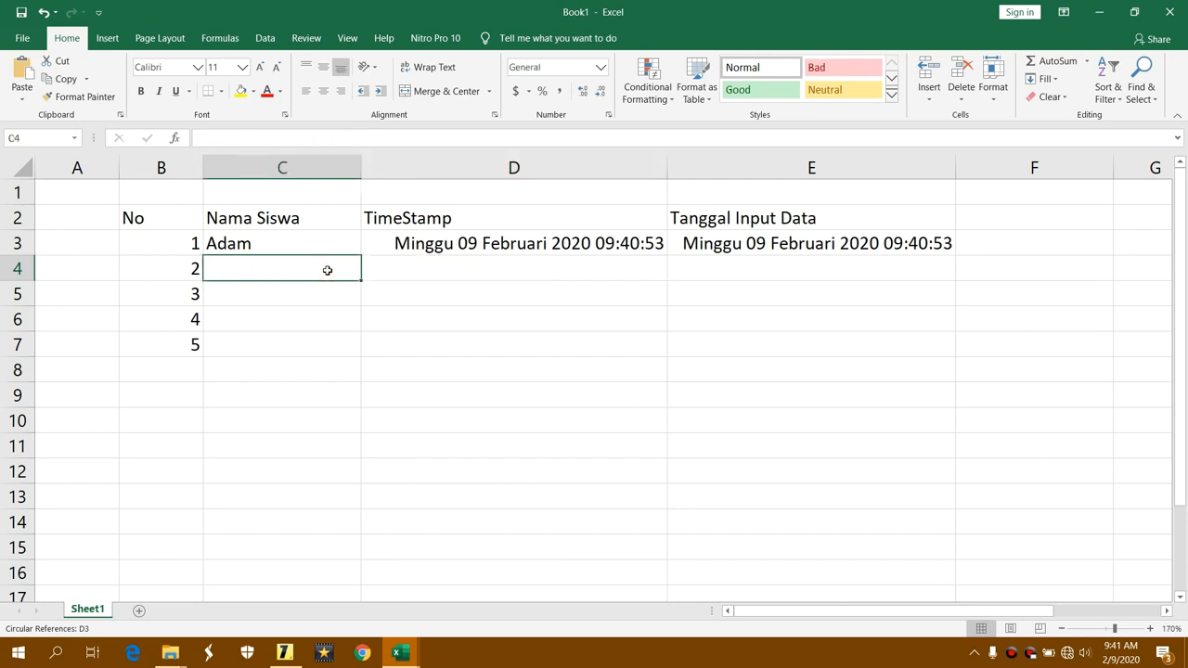
{"action": "type", "text": "Mahlil"}
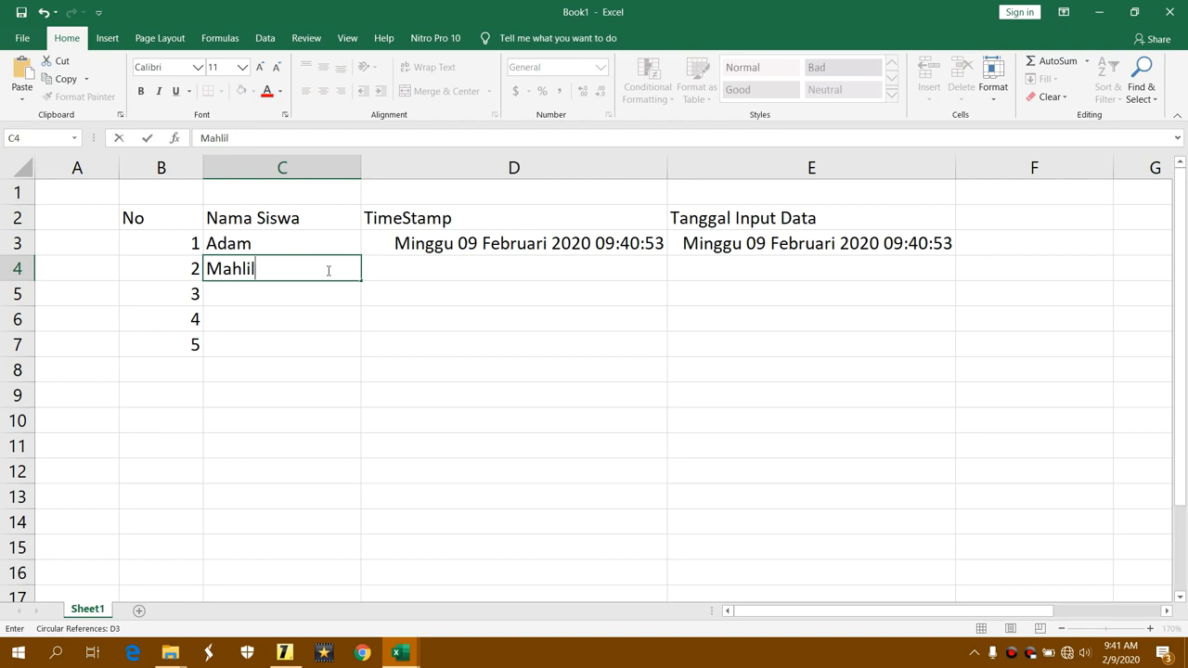
{"action": "key", "text": "Return"}
{"action": "left_click", "coordinate": [438, 260]}
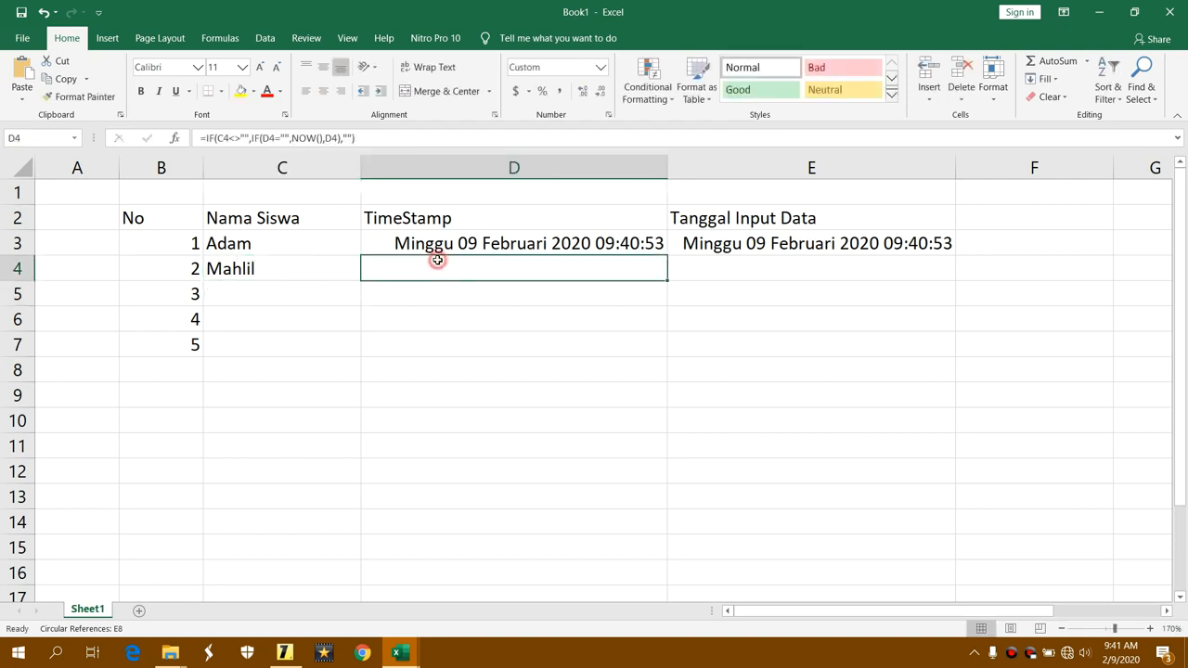
{"action": "left_click", "coordinate": [733, 271]}
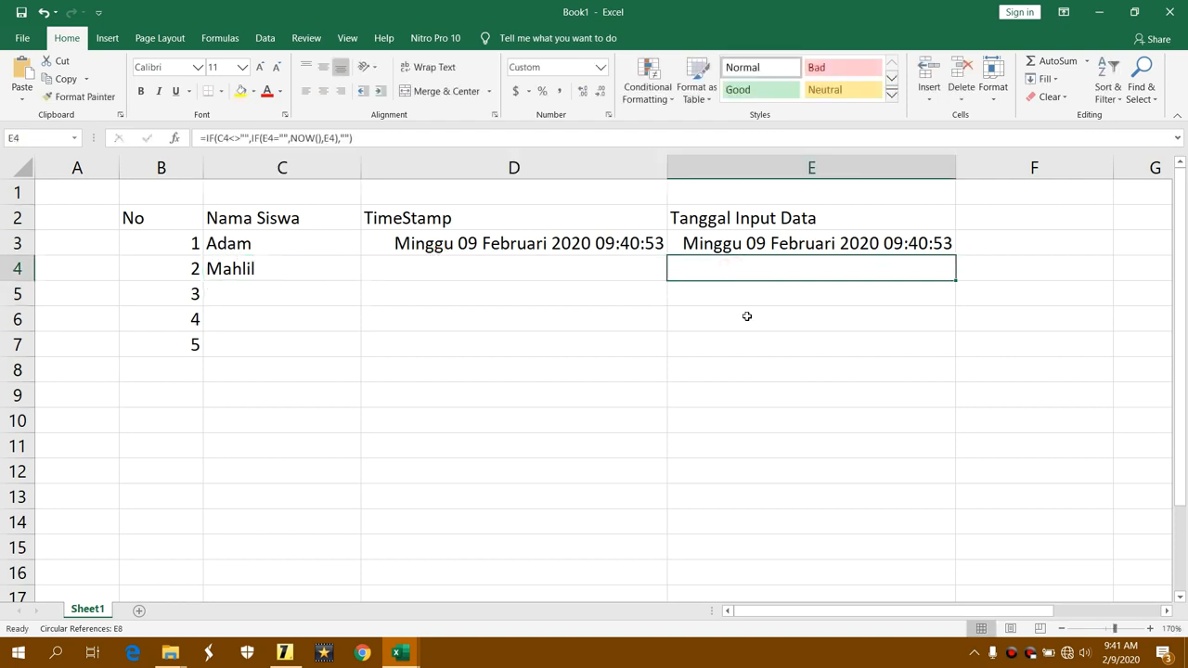
{"action": "left_click", "coordinate": [746, 317]}
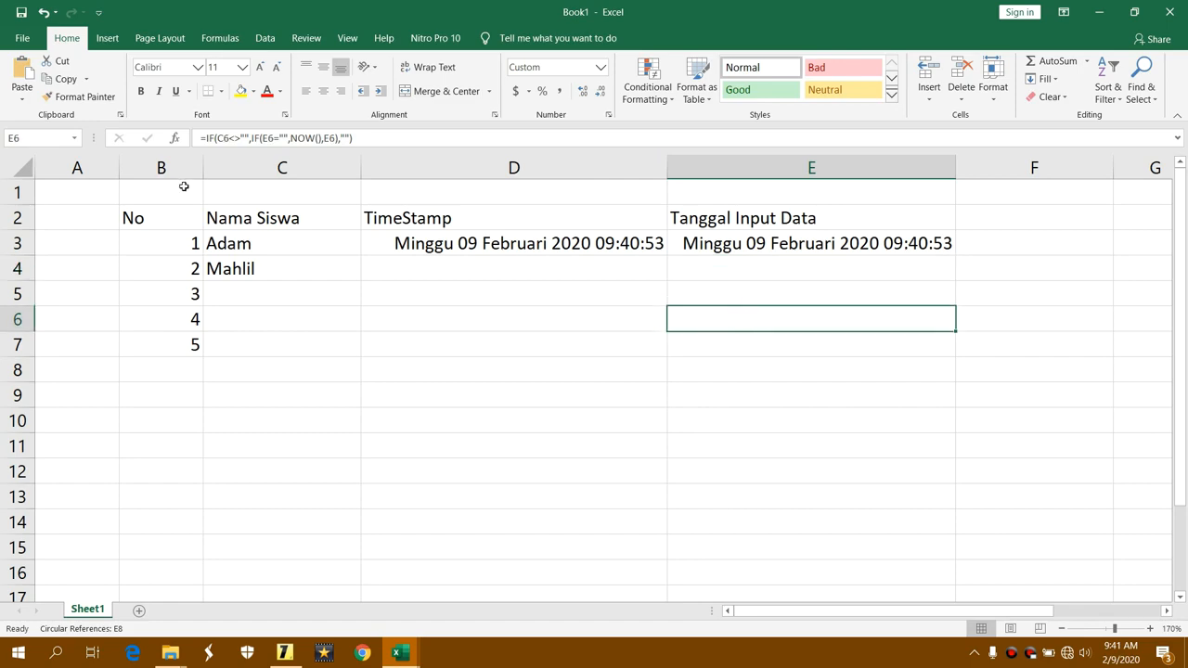
Re-enable iterative calculation in the formula options, keeping maximum iterations at 1 and maximum change at 1000.
{"action": "left_click", "coordinate": [25, 39]}
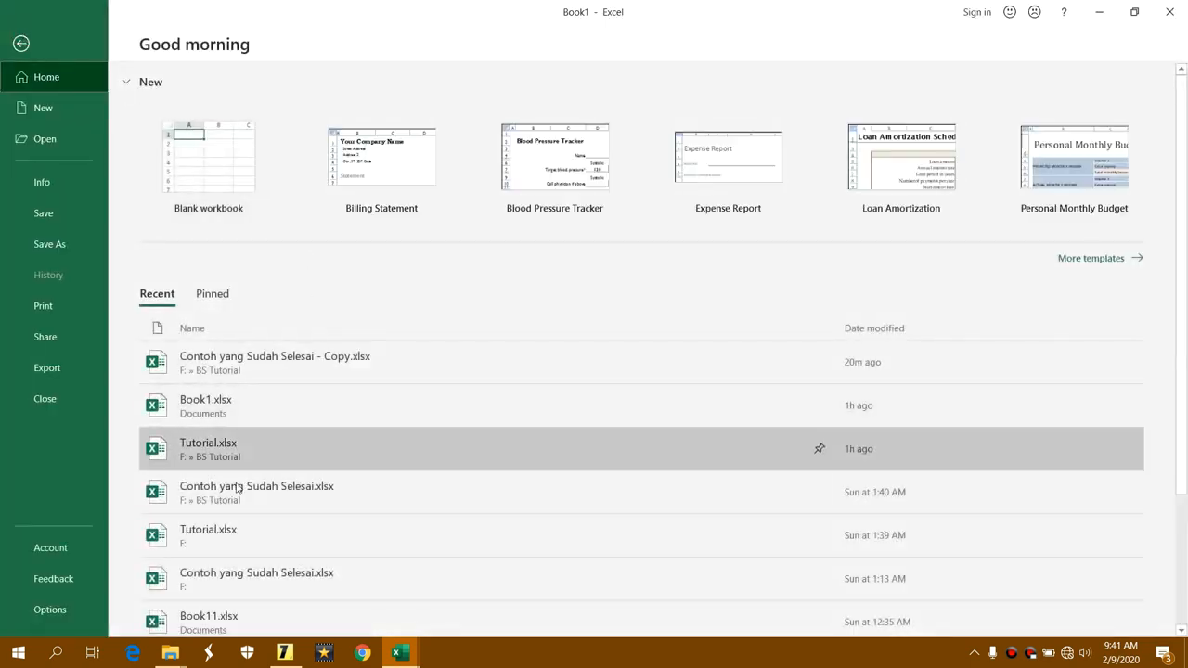
{"action": "left_click", "coordinate": [50, 610]}
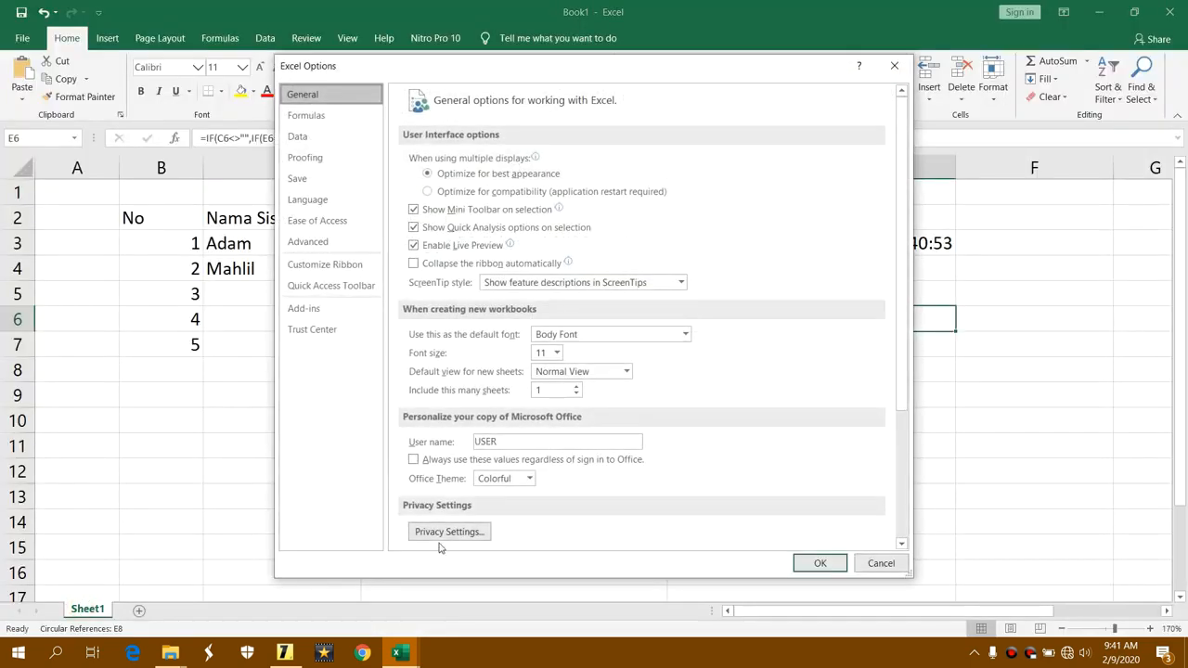
{"action": "left_click", "coordinate": [337, 125]}
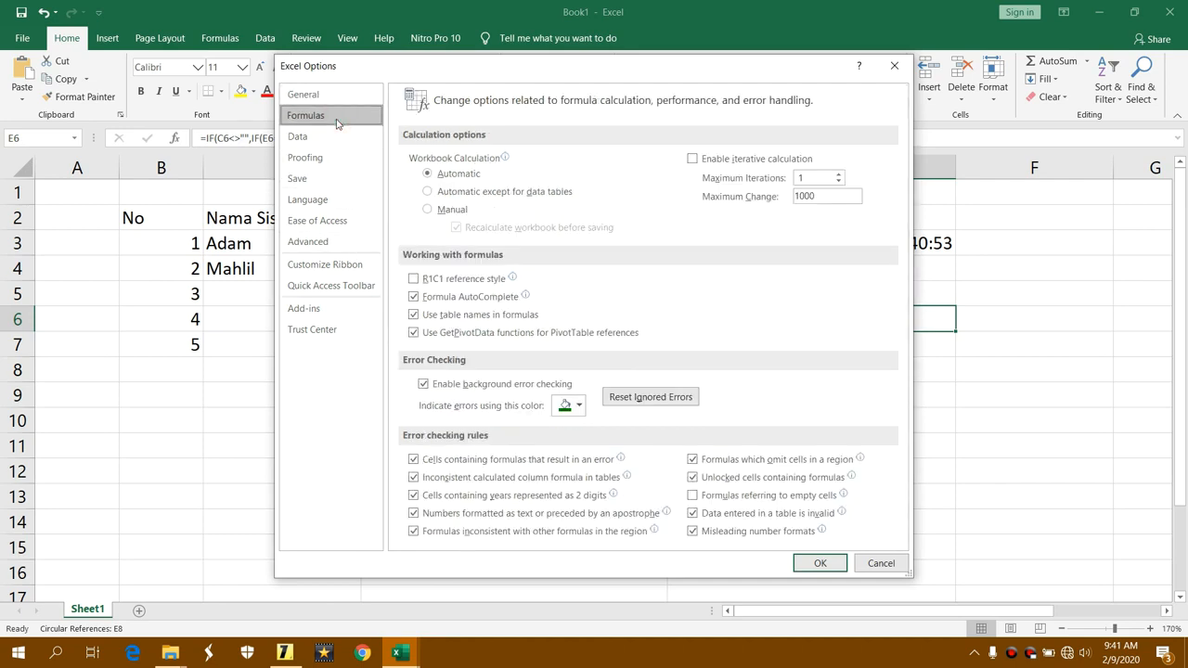
{"action": "left_click", "coordinate": [694, 159]}
{"action": "double_click", "coordinate": [810, 177]}
{"action": "left_click_drag", "start_coordinate": [857, 196], "coordinate": [787, 195]}
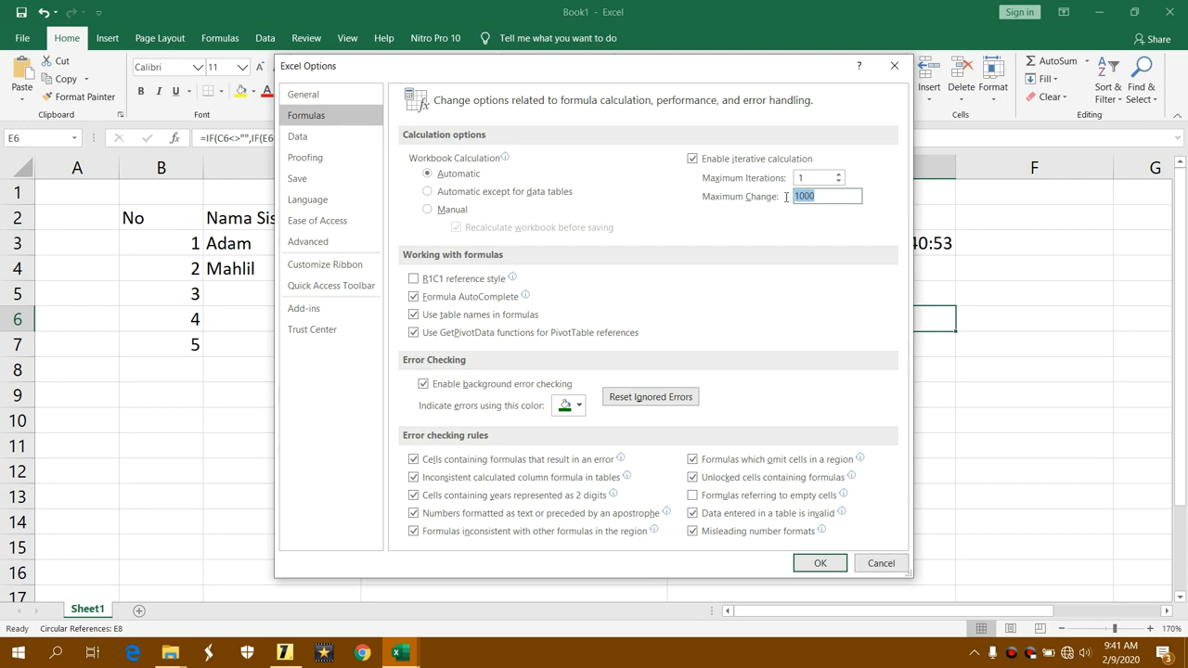
{"action": "left_click", "coordinate": [819, 563]}
{"action": "left_click", "coordinate": [818, 466]}
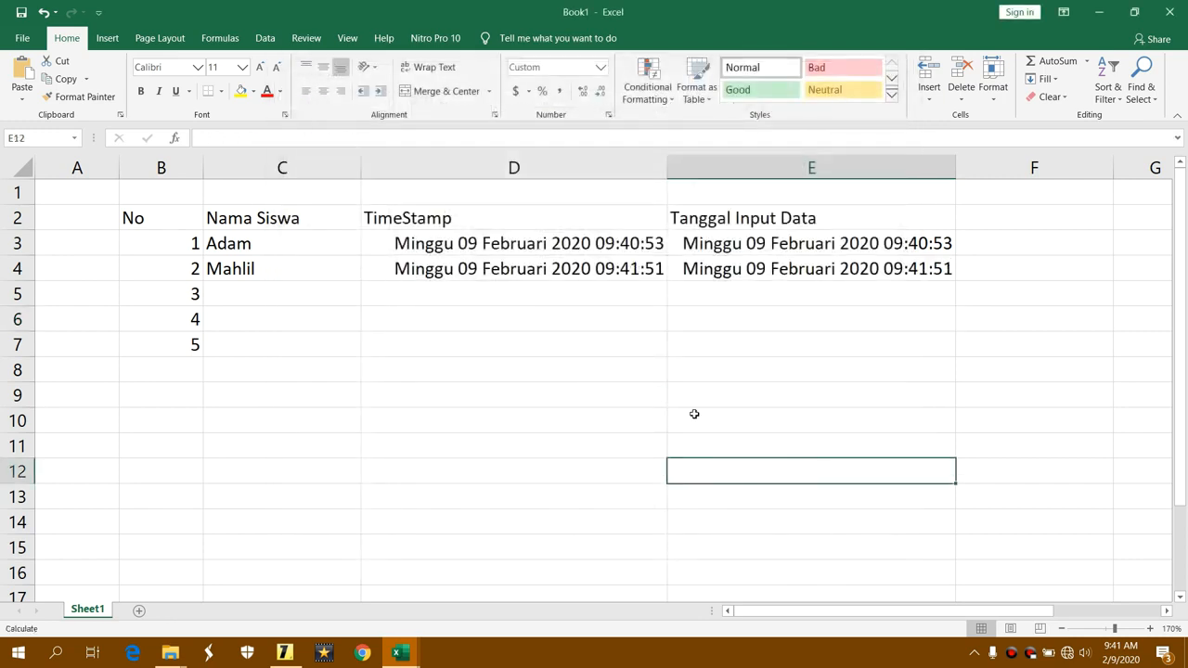
Clear both student names from C3:C4 under Nama Siswa.
{"action": "left_click", "coordinate": [469, 328]}
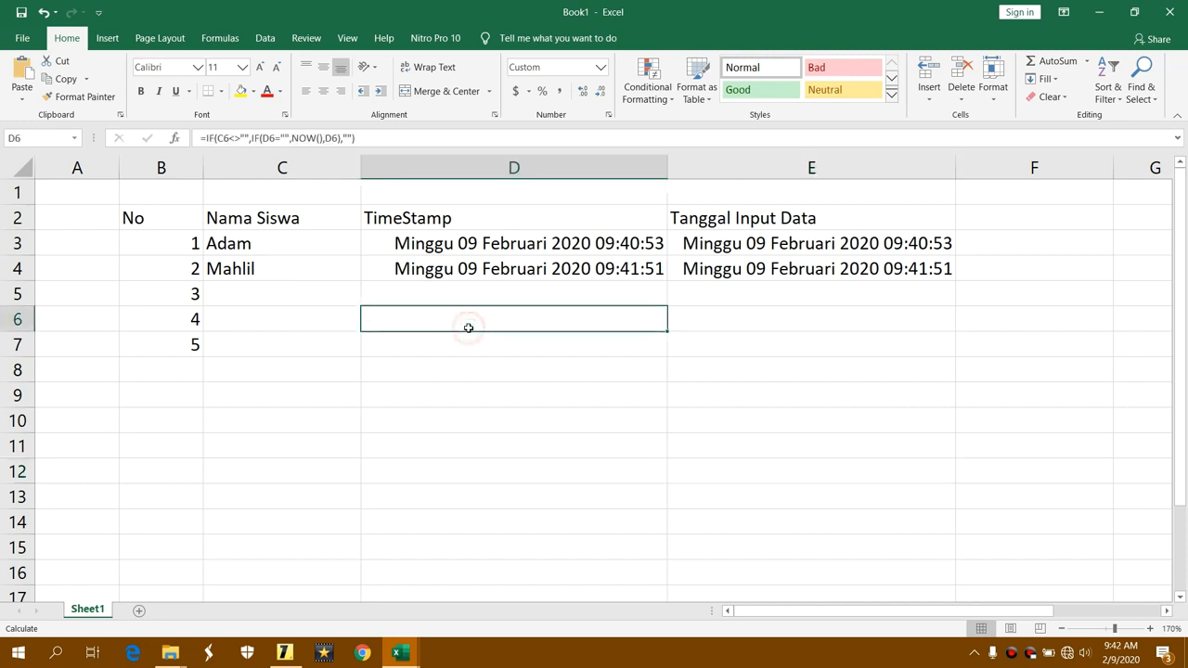
{"action": "left_click", "coordinate": [323, 319]}
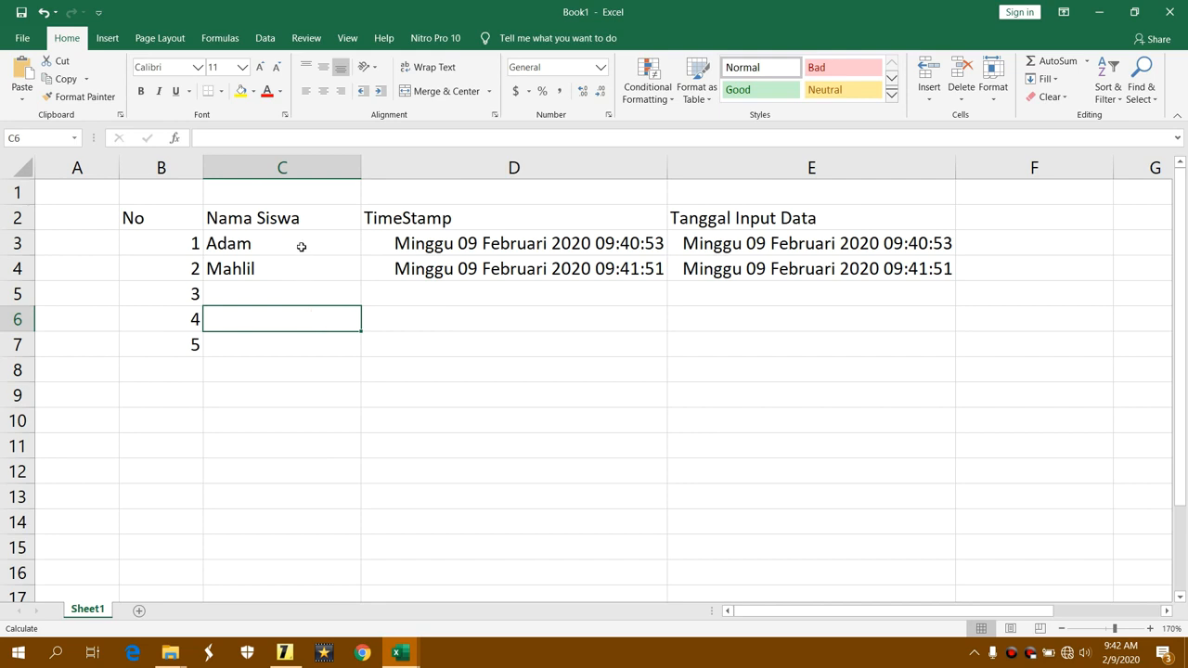
{"action": "left_click_drag", "start_coordinate": [302, 244], "coordinate": [300, 264]}
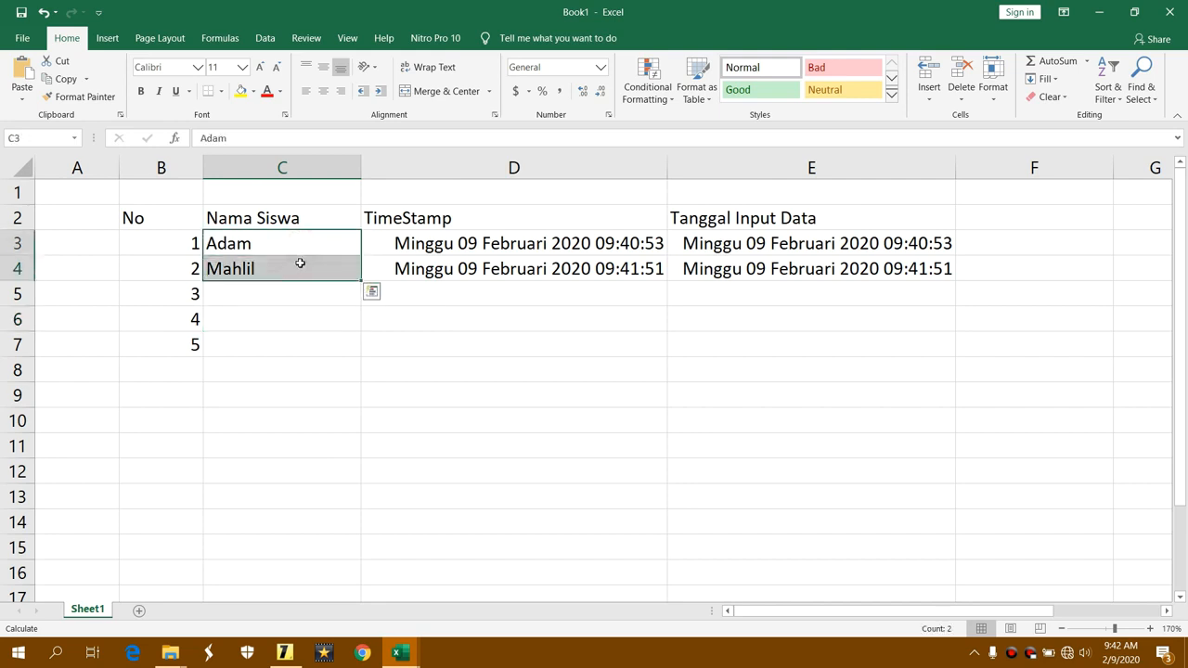
{"action": "key", "text": "Delete"}
{"action": "left_click", "coordinate": [337, 326]}
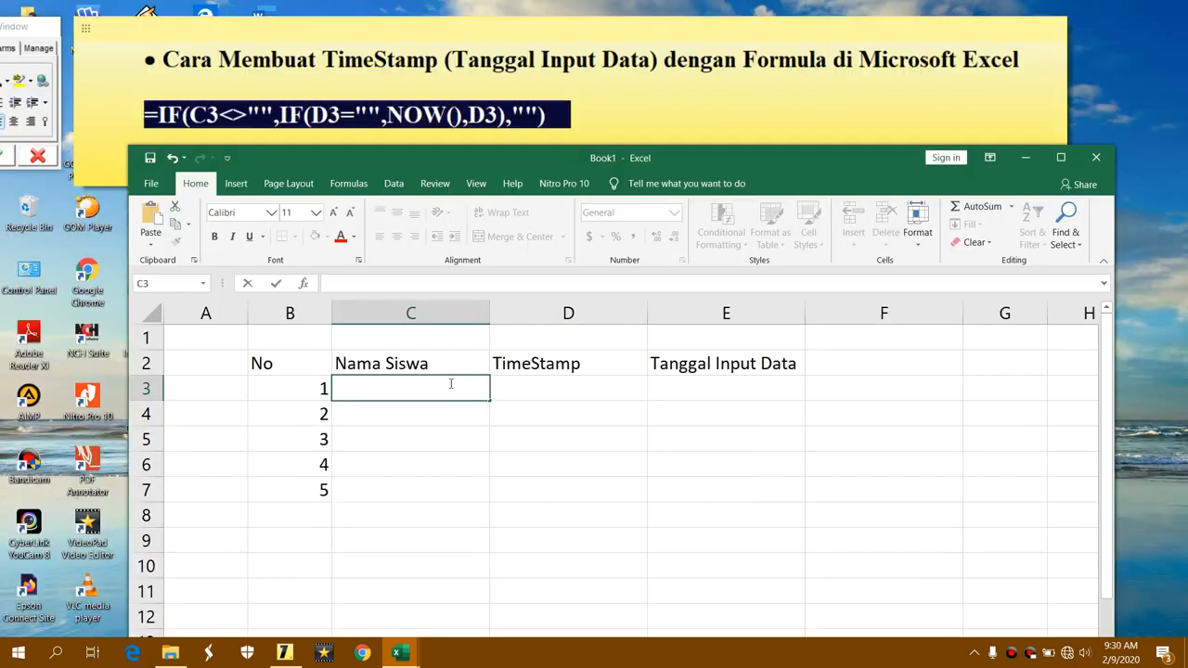
Enter the first student's name in C3 and check the TimeStamp and Tanggal Input Data cells of row 3.
{"action": "type", "text": "Adam"}
{"action": "key", "text": "Return"}
{"action": "left_click", "coordinate": [724, 439]}
{"action": "left_click_drag", "start_coordinate": [583, 393], "coordinate": [691, 394]}
{"action": "left_click", "coordinate": [649, 440]}
{"action": "left_click_drag", "start_coordinate": [580, 393], "coordinate": [730, 391]}
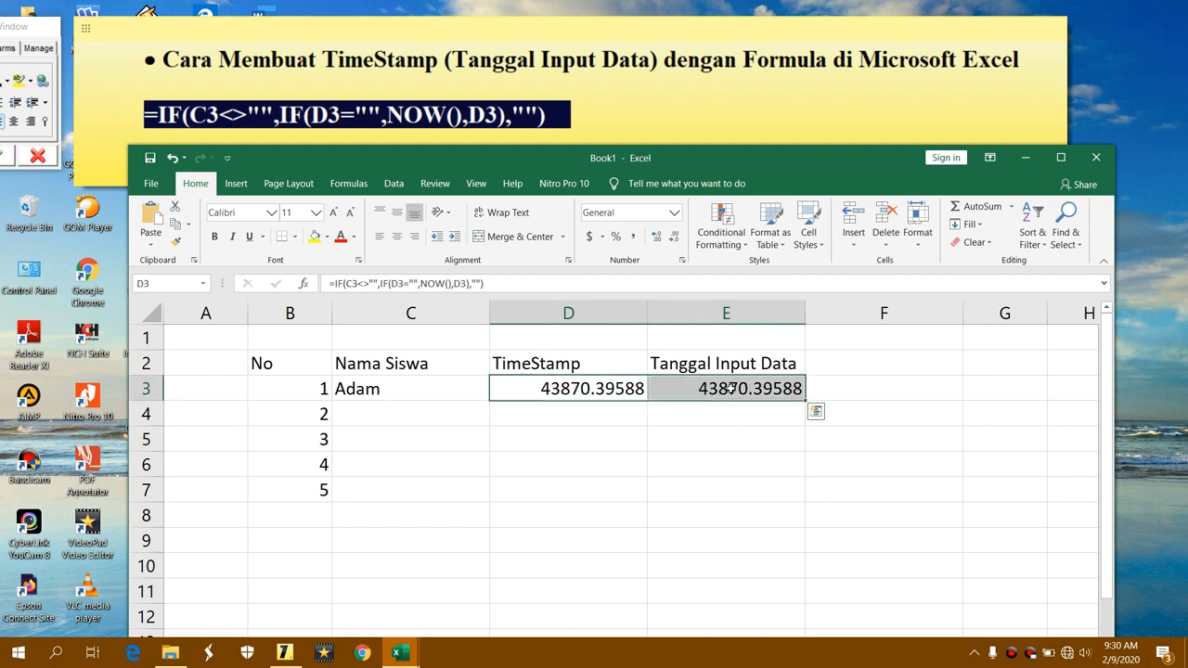
{"action": "left_click", "coordinate": [736, 433]}
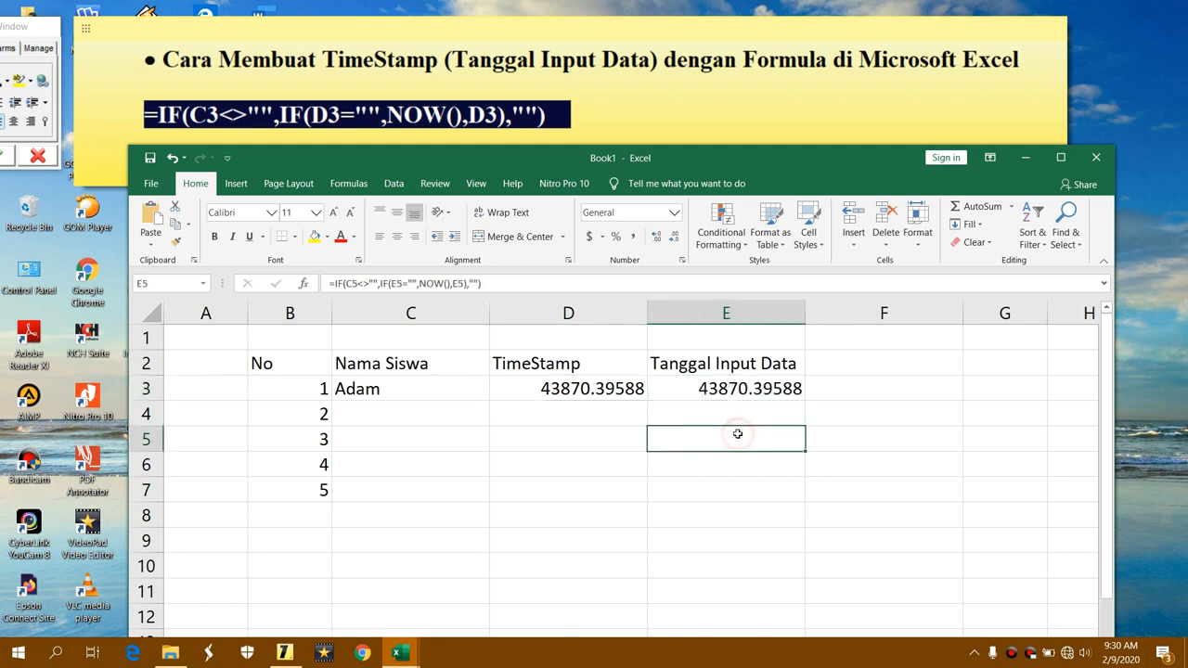
Enter the second and third students' names in C4 and C5 under Nama Siswa.
{"action": "left_click", "coordinate": [428, 415]}
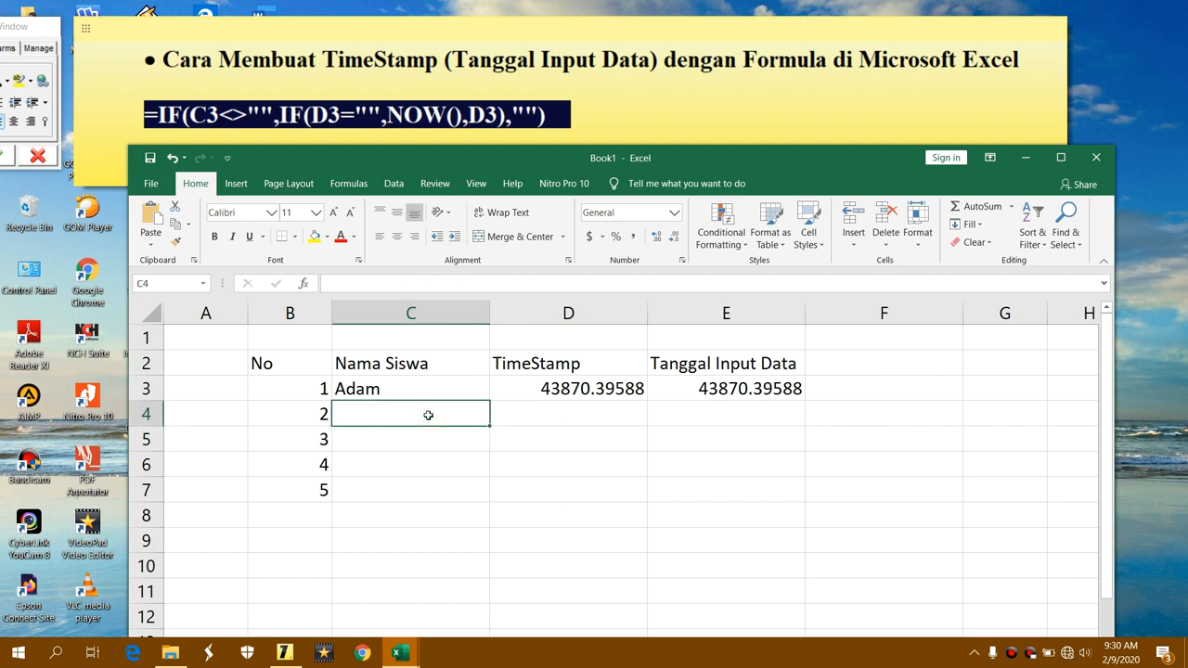
{"action": "type", "text": "Mahlil"}
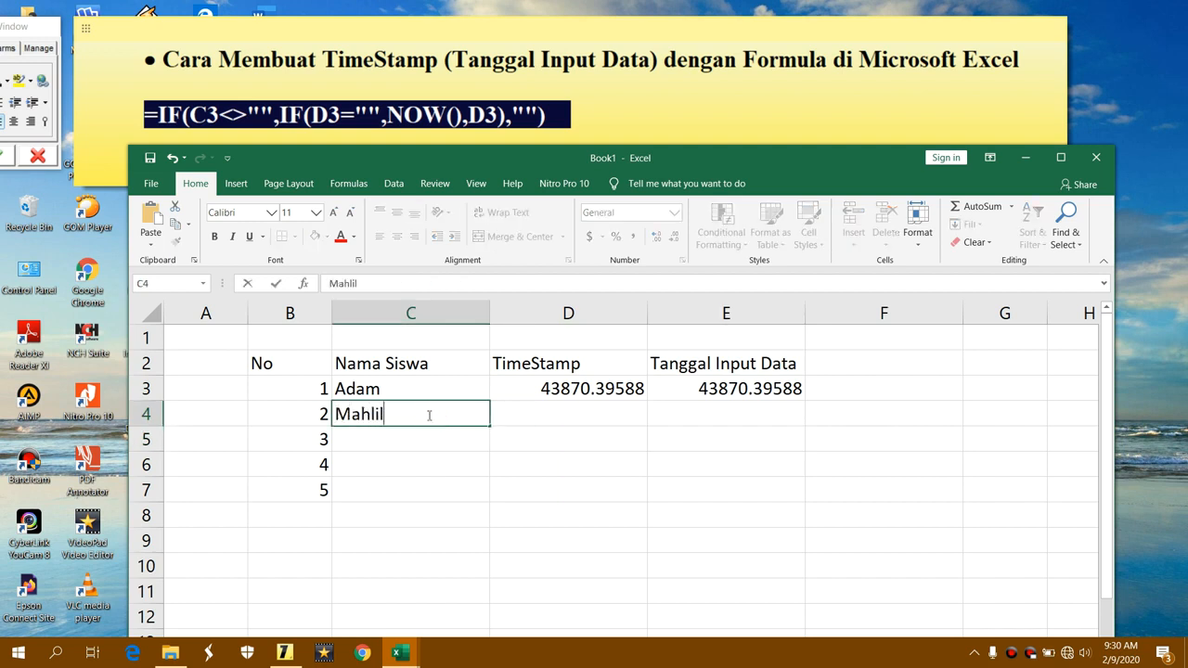
{"action": "key", "text": "Return"}
{"action": "type", "text": "Mu"}
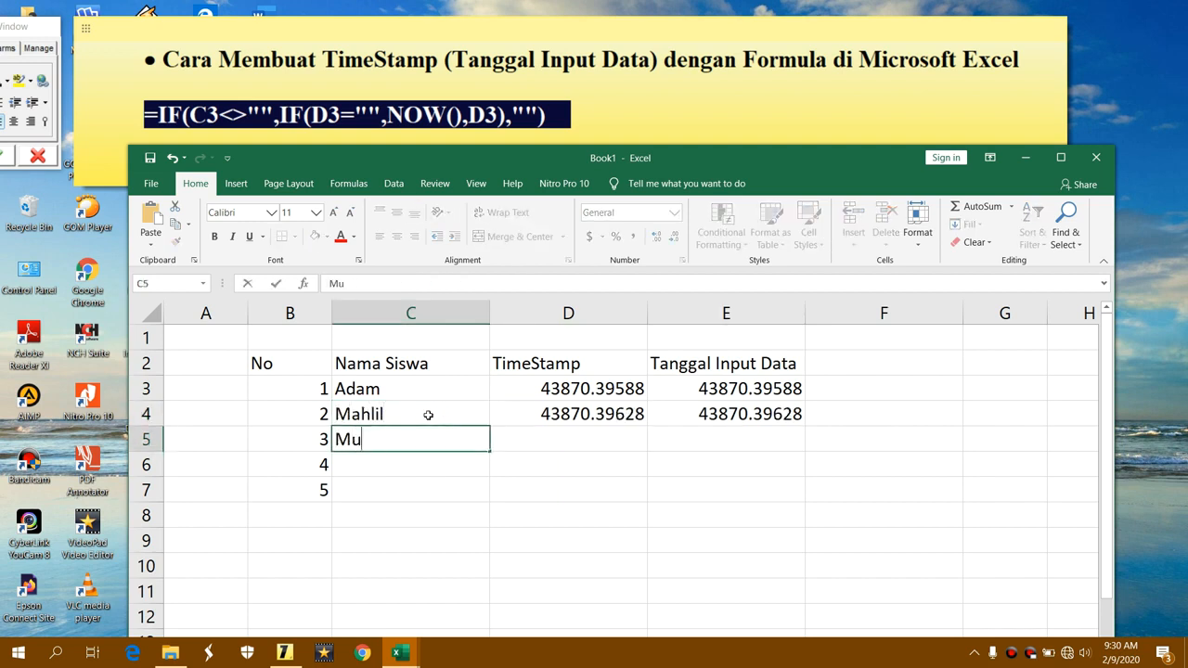
{"action": "type", "text": "hammad"}
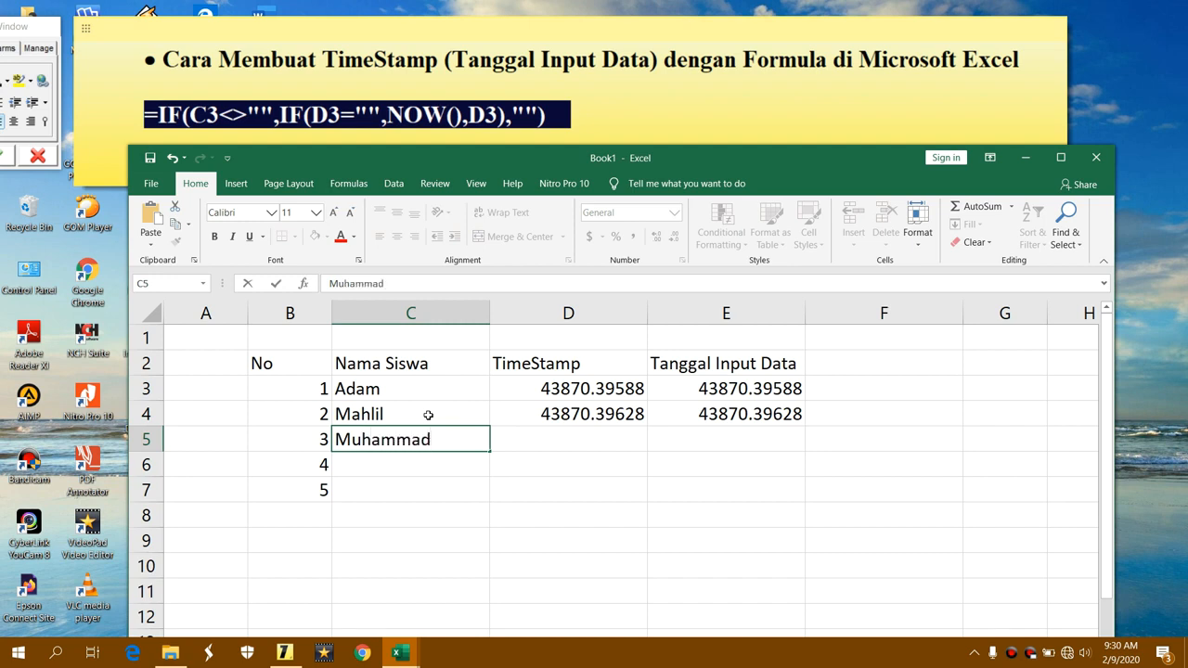
{"action": "key", "text": "Return"}
Format cells D3:E12 under TimeStamp and Tanggal Input Data with the custom number format dddd dd mmmm yyyy hh:mm:ss.
{"action": "left_click", "coordinate": [553, 496]}
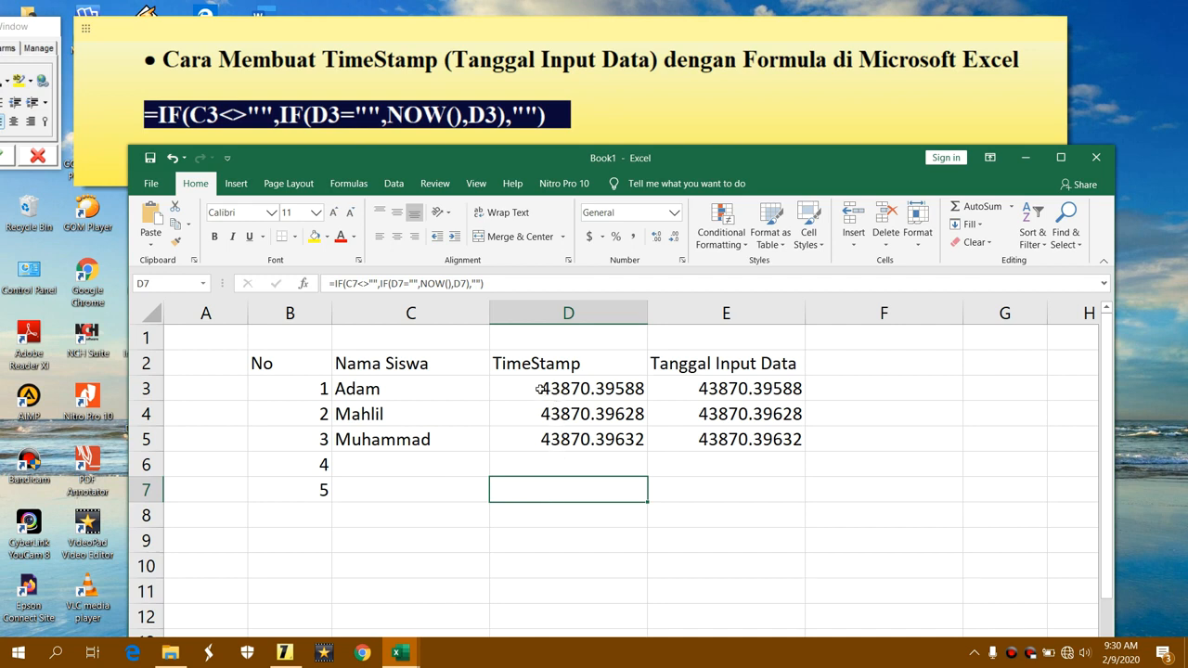
{"action": "left_click_drag", "start_coordinate": [534, 389], "coordinate": [693, 614]}
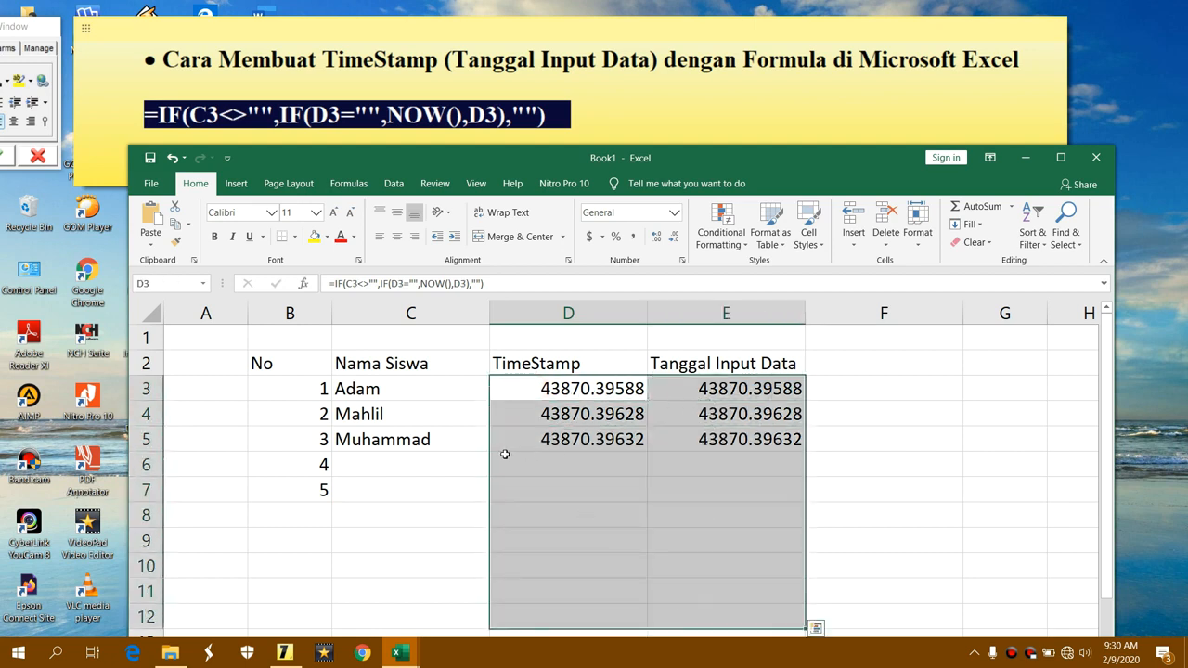
{"action": "right_click", "coordinate": [597, 421]}
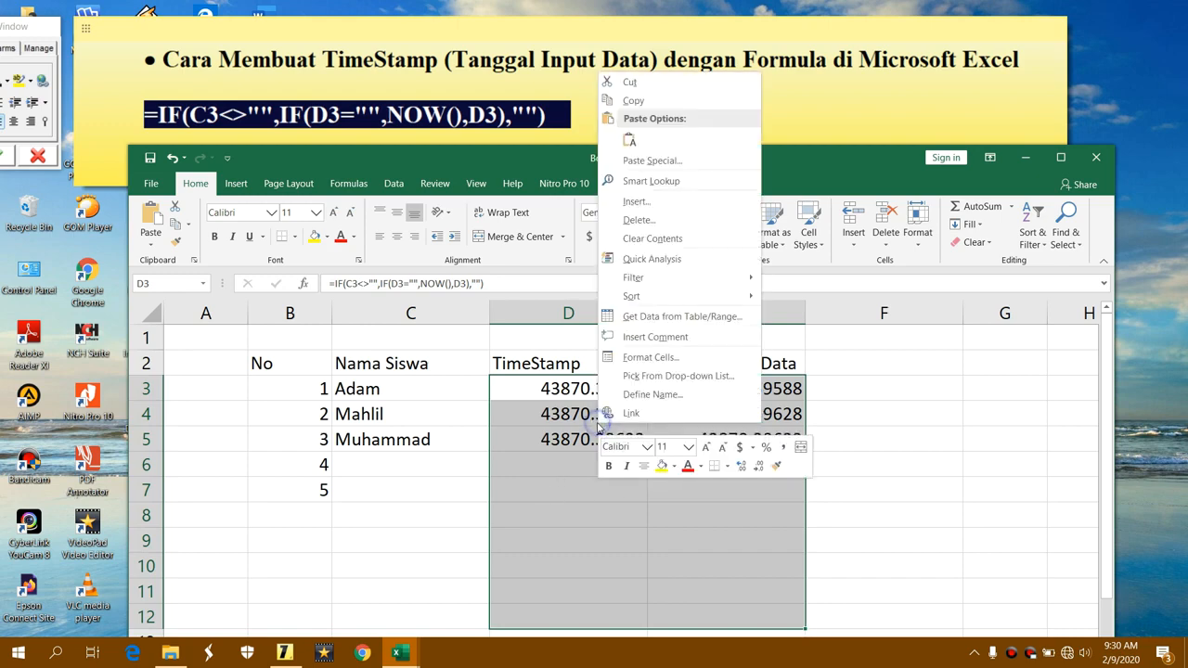
{"action": "left_click", "coordinate": [669, 366]}
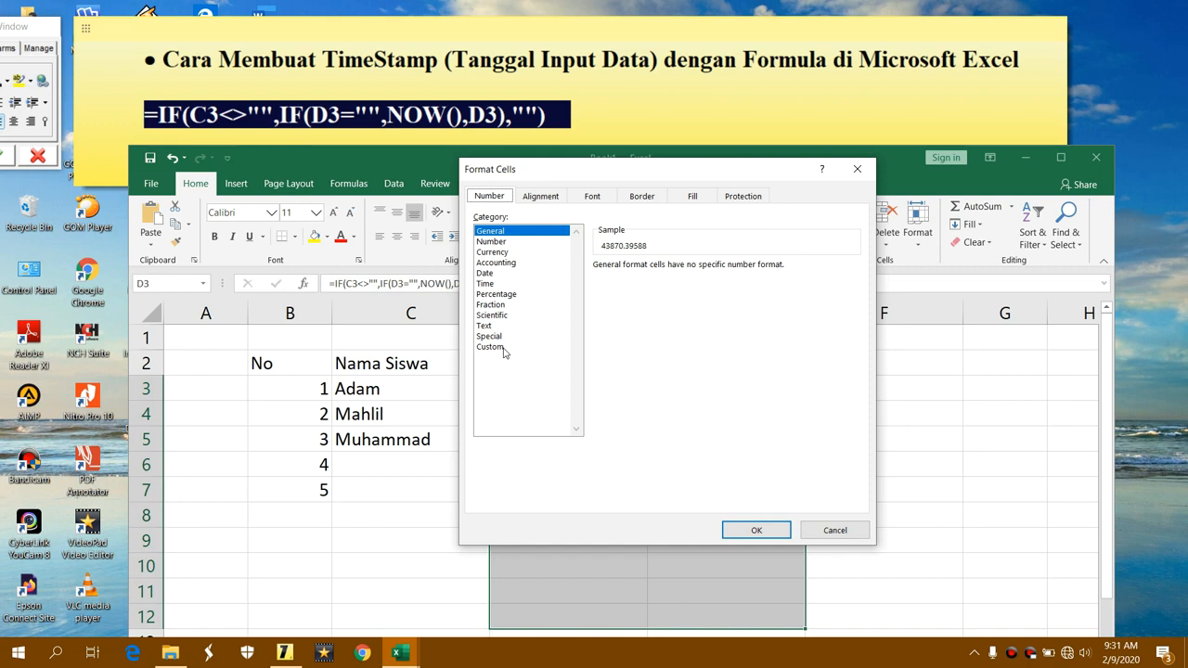
{"action": "left_click", "coordinate": [491, 347]}
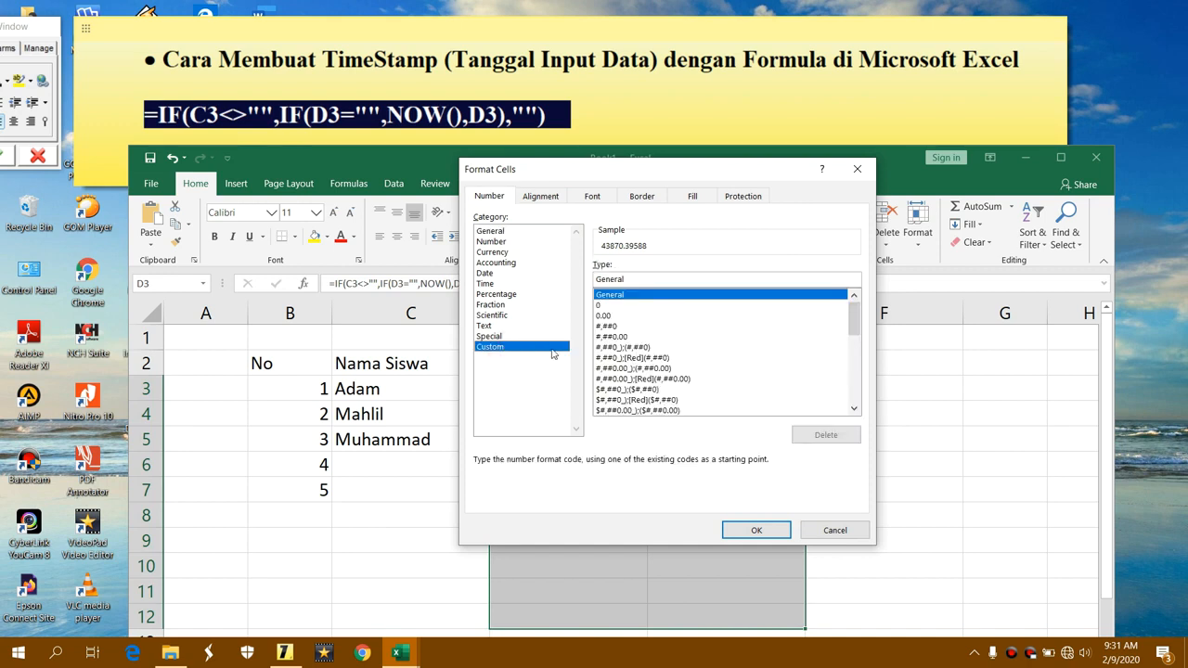
{"action": "double_click", "coordinate": [638, 280]}
{"action": "type", "text": "dddd"}
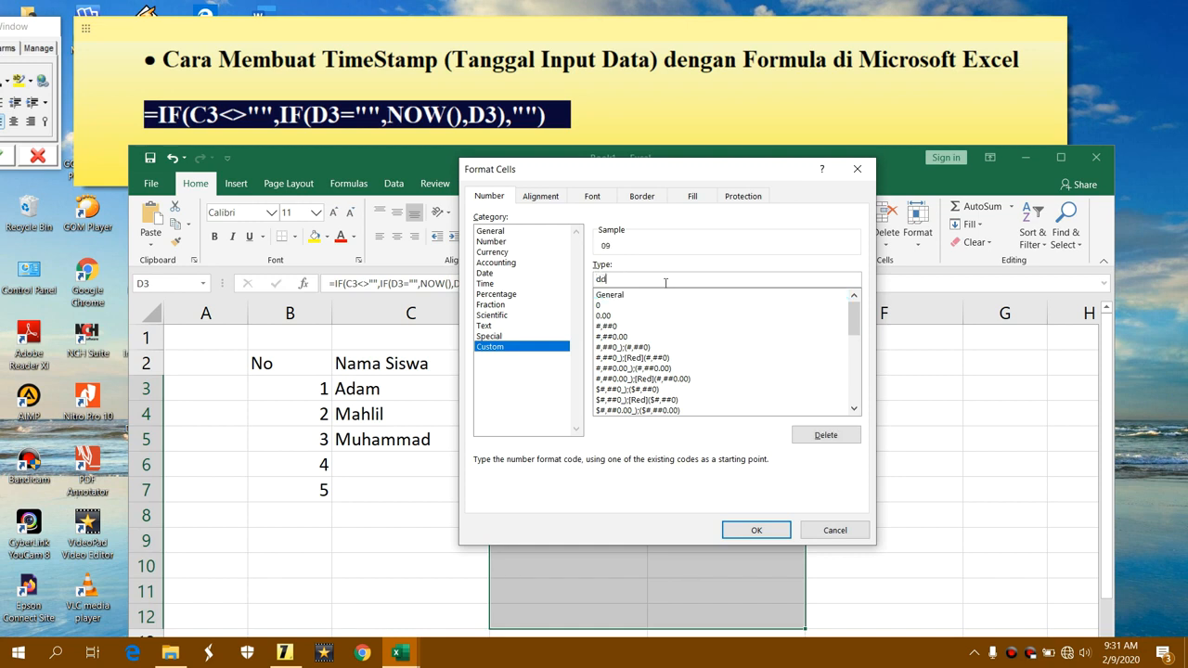
{"action": "type", "text": "dd mmmm yyyy"}
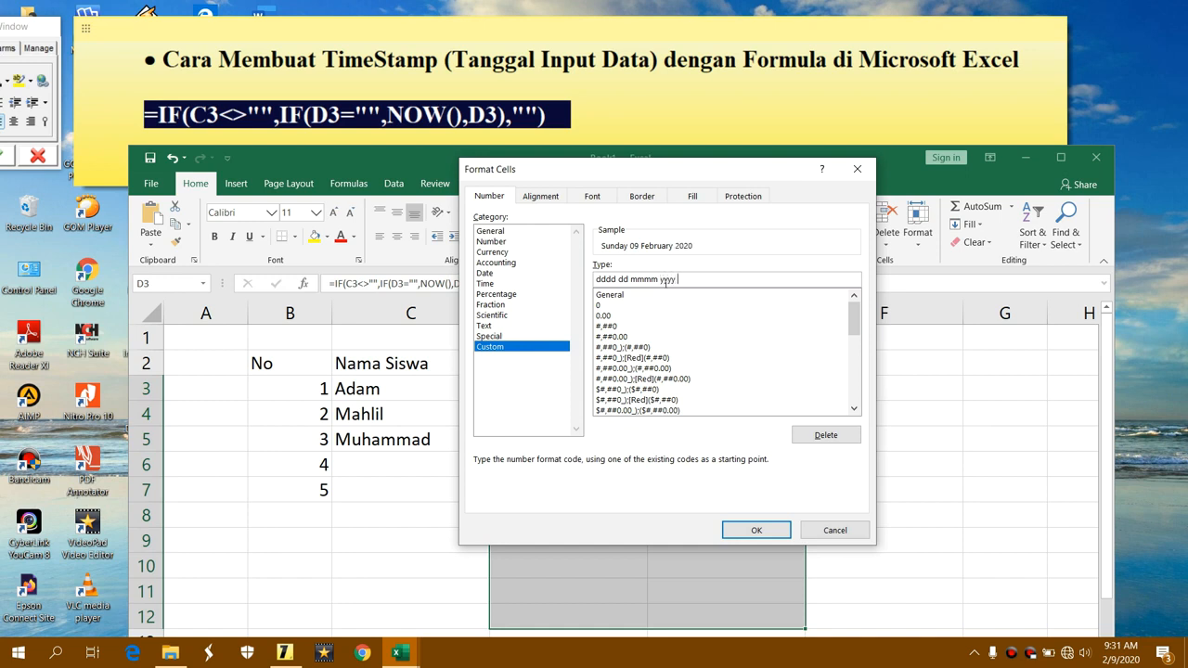
{"action": "type", "text": " hh"}
{"action": "type", "text": ":mm"}
{"action": "type", "text": ":ss"}
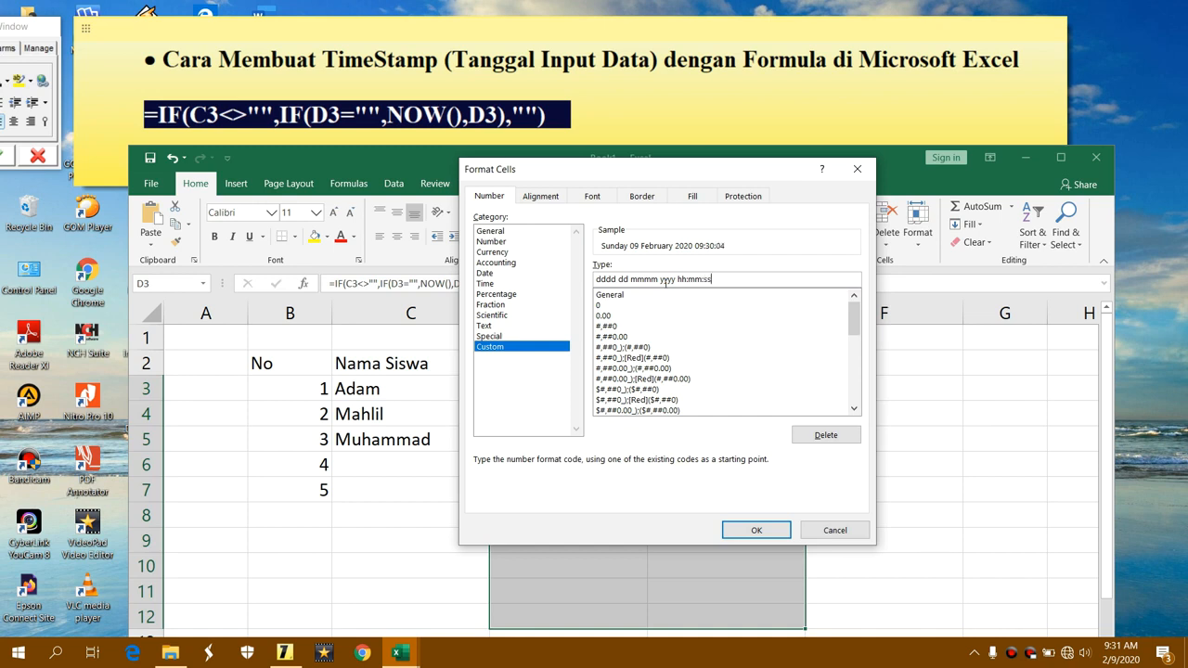
{"action": "left_click", "coordinate": [729, 531]}
{"action": "left_click", "coordinate": [855, 506]}
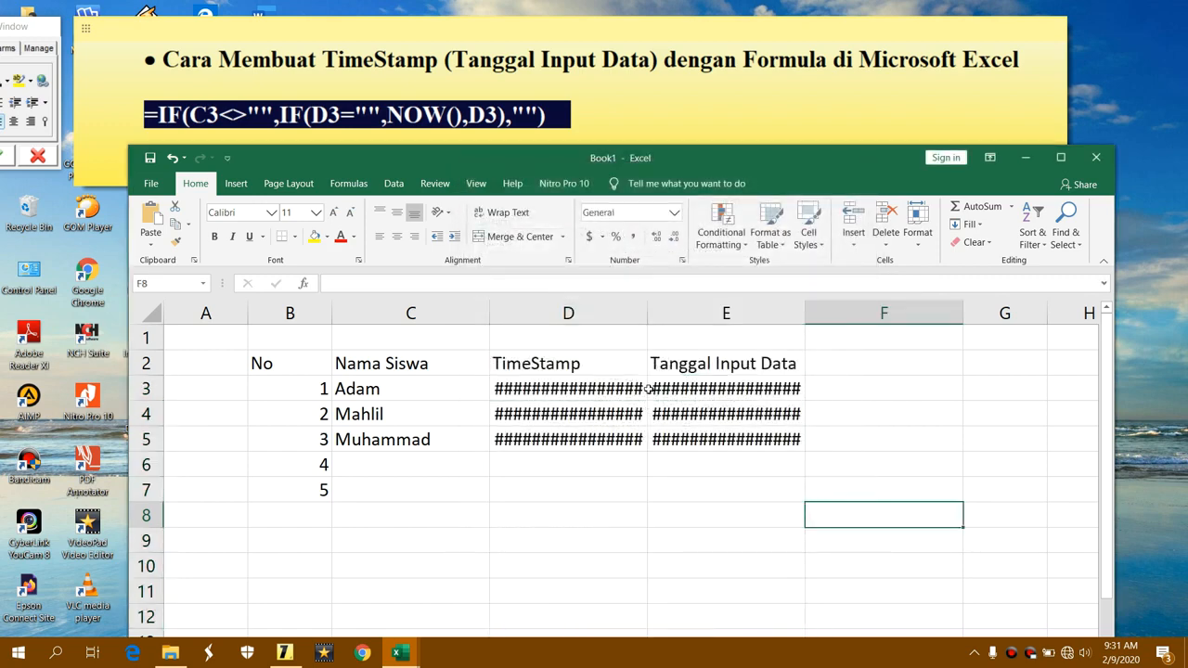
Widen columns D and E to fit the full timestamps and enlarge the workbook window so both columns fit.
{"action": "left_click_drag", "start_coordinate": [648, 313], "coordinate": [720, 318]}
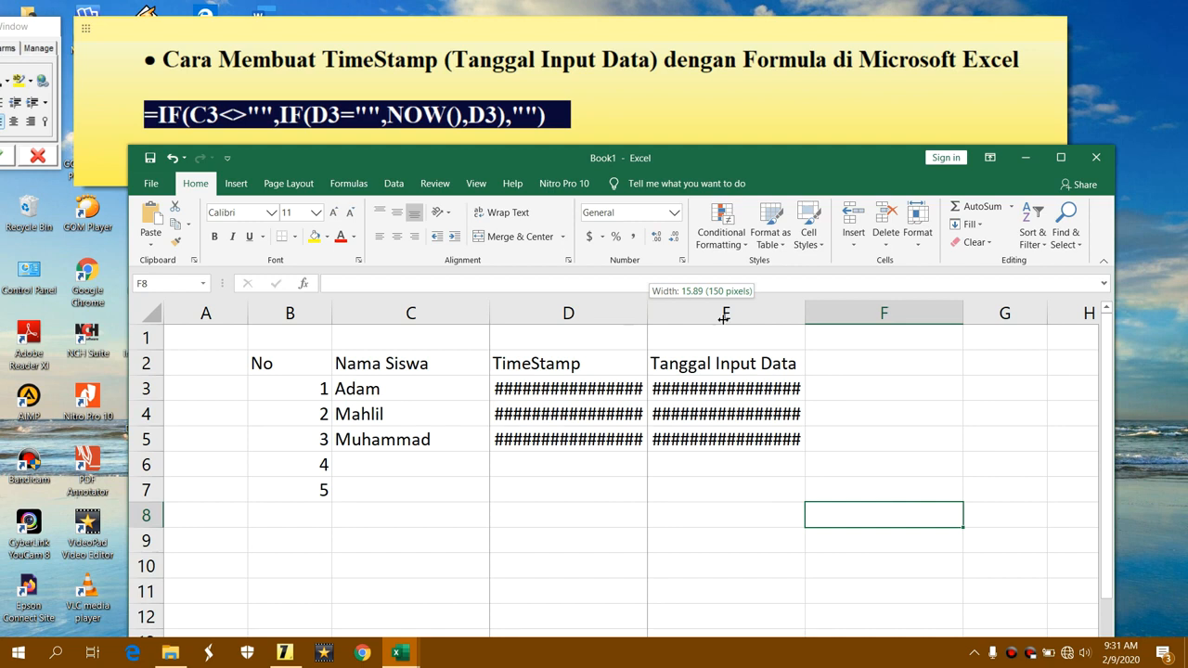
{"action": "left_click_drag", "start_coordinate": [758, 312], "coordinate": [797, 314]}
{"action": "left_click_drag", "start_coordinate": [954, 314], "coordinate": [1086, 313]}
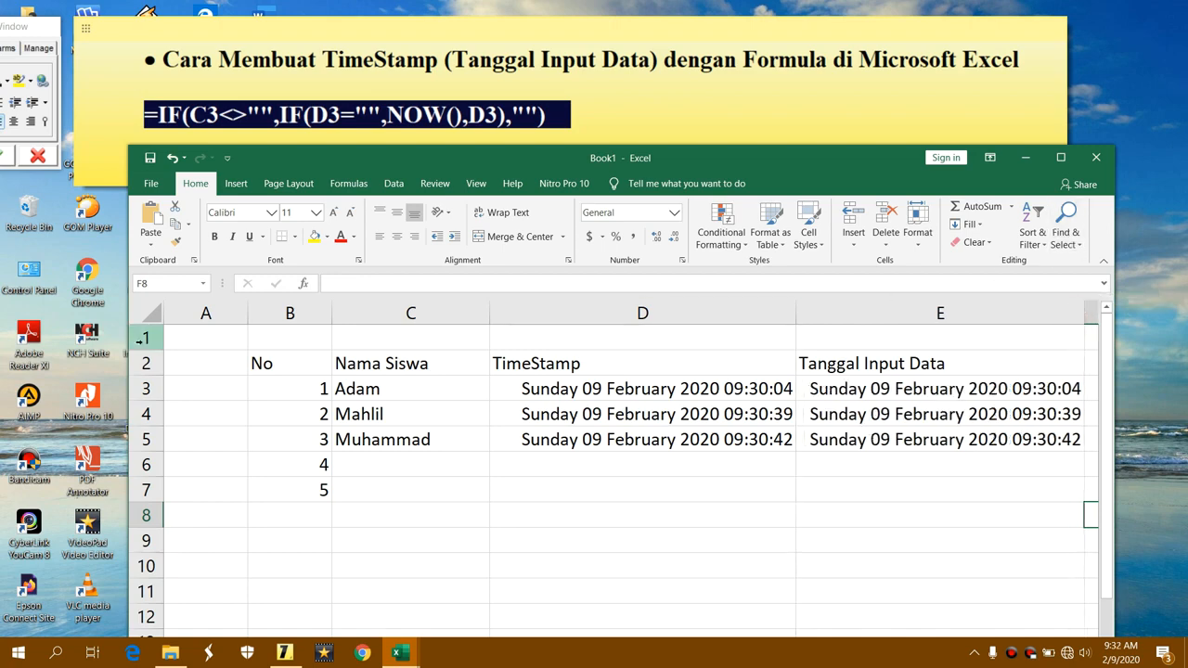
{"action": "left_click_drag", "start_coordinate": [127, 338], "coordinate": [53, 327]}
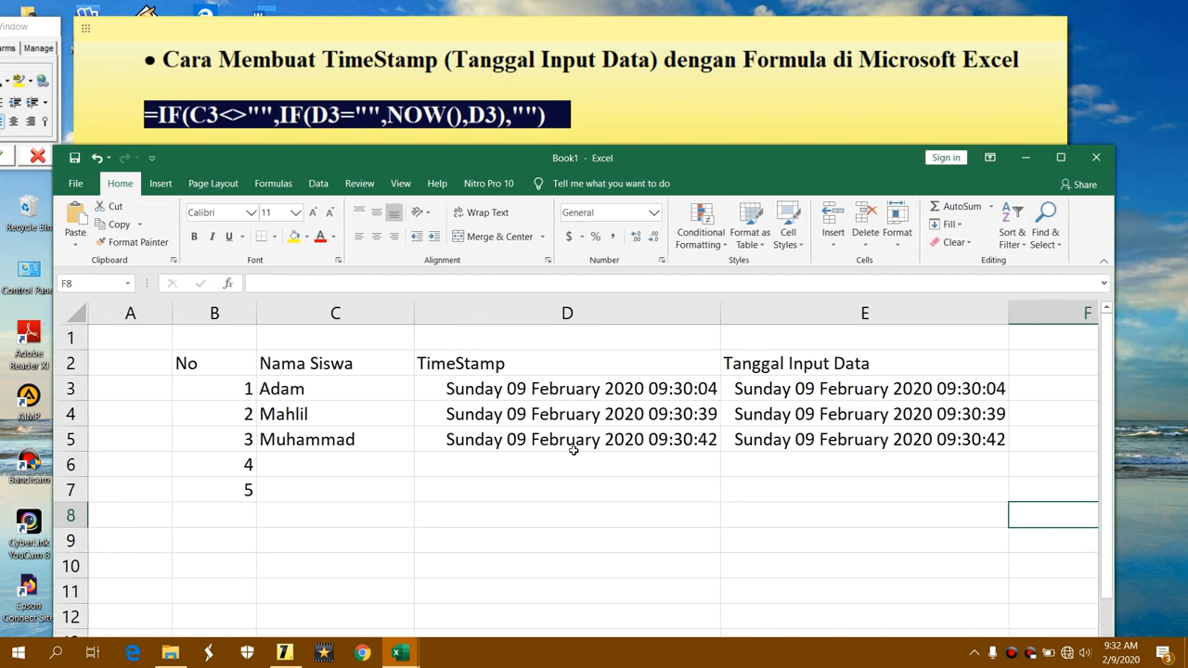
{"action": "left_click", "coordinate": [657, 494]}
{"action": "left_click", "coordinate": [876, 531]}
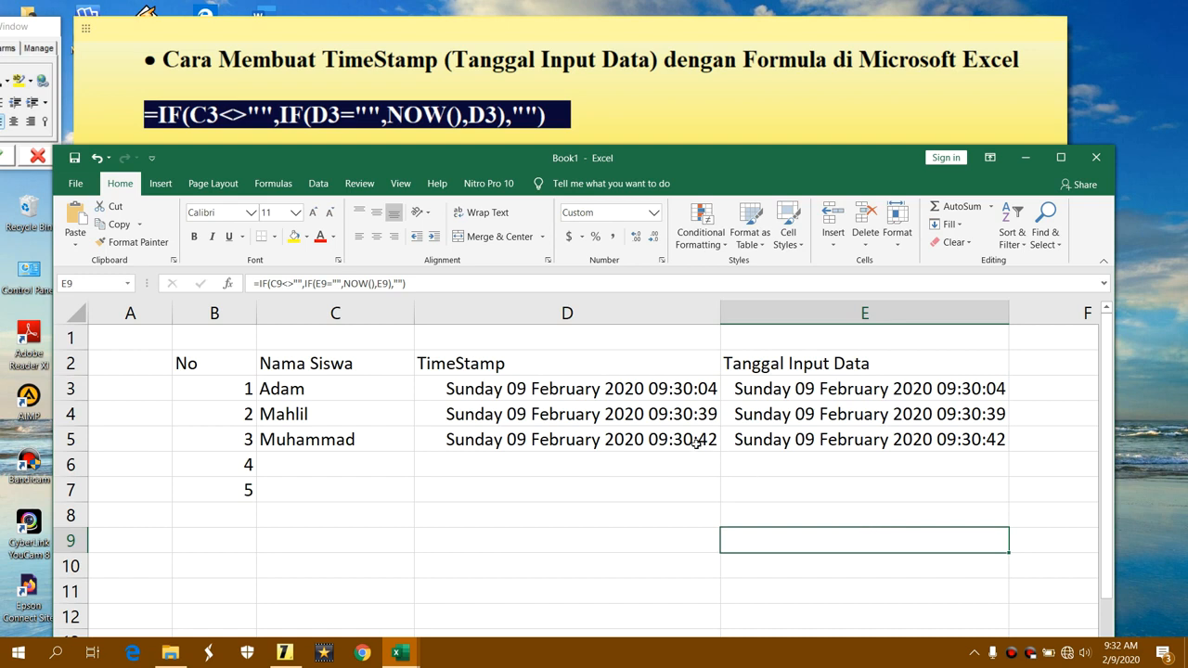
For all of columns D and E, choose the existing custom number format dddd dd mmmm yyyy hh:mm:ss as the starting code.
{"action": "left_click", "coordinate": [549, 313]}
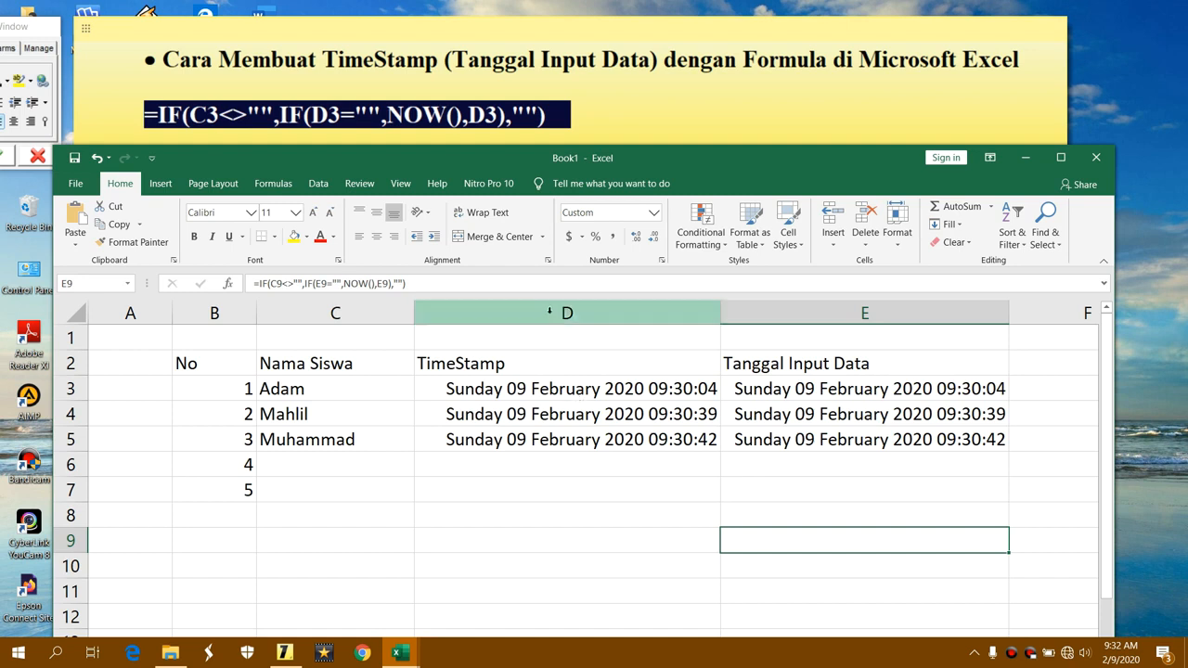
{"action": "left_click_drag", "start_coordinate": [632, 309], "coordinate": [836, 313]}
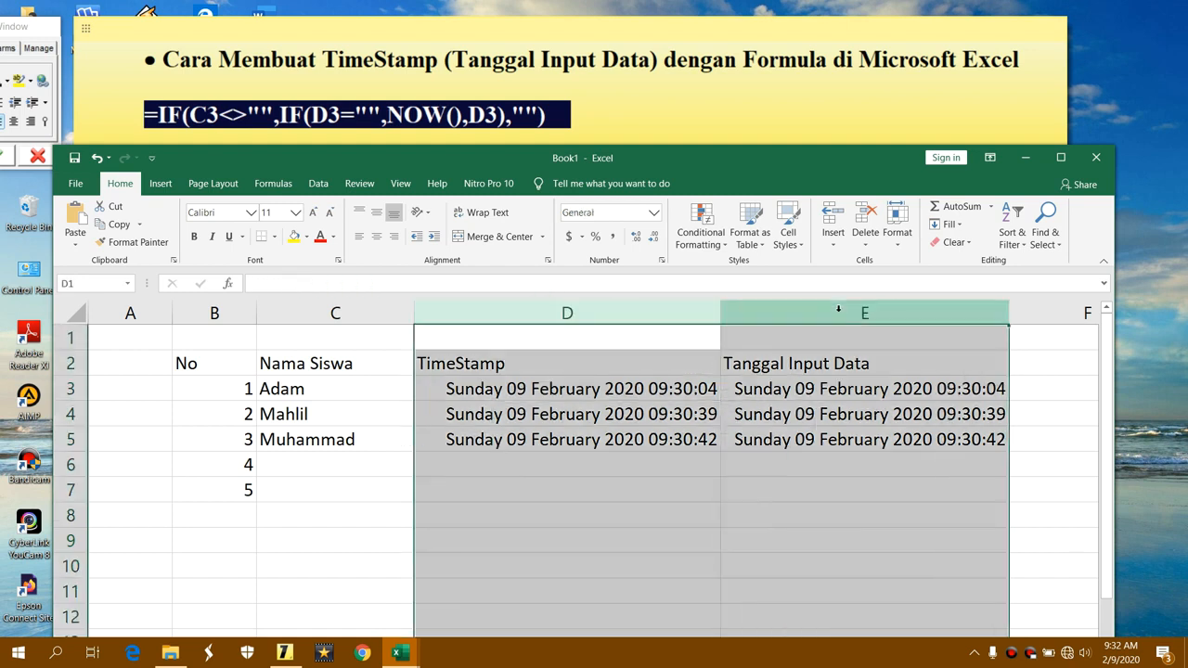
{"action": "right_click", "coordinate": [640, 433]}
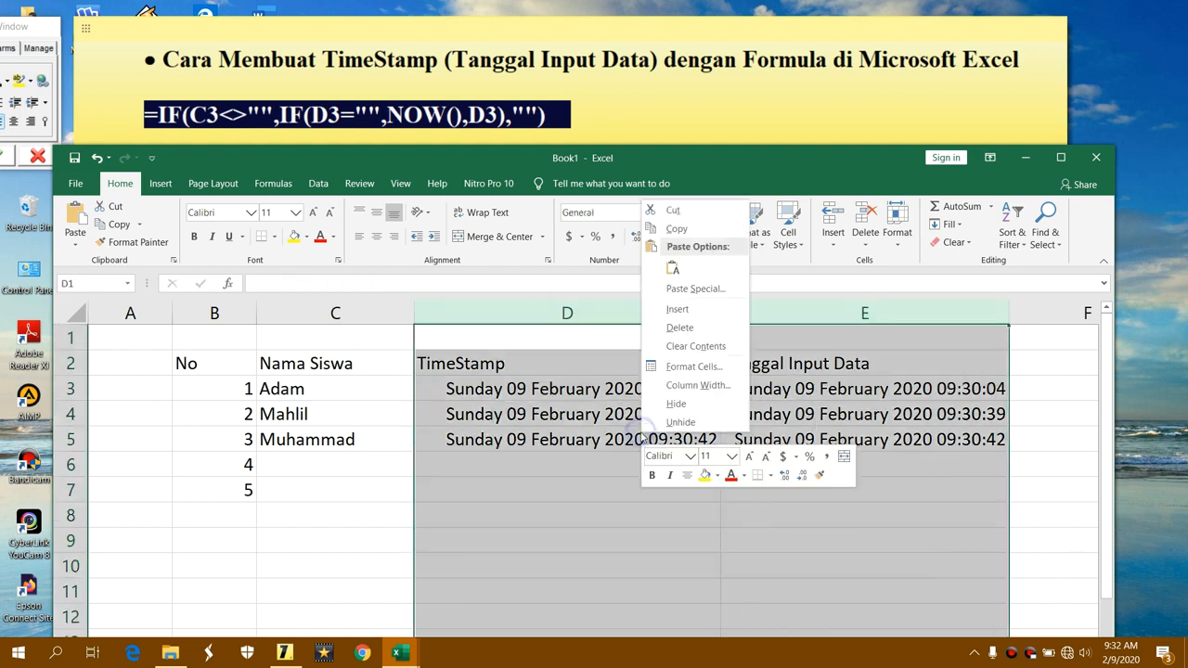
{"action": "left_click", "coordinate": [669, 372]}
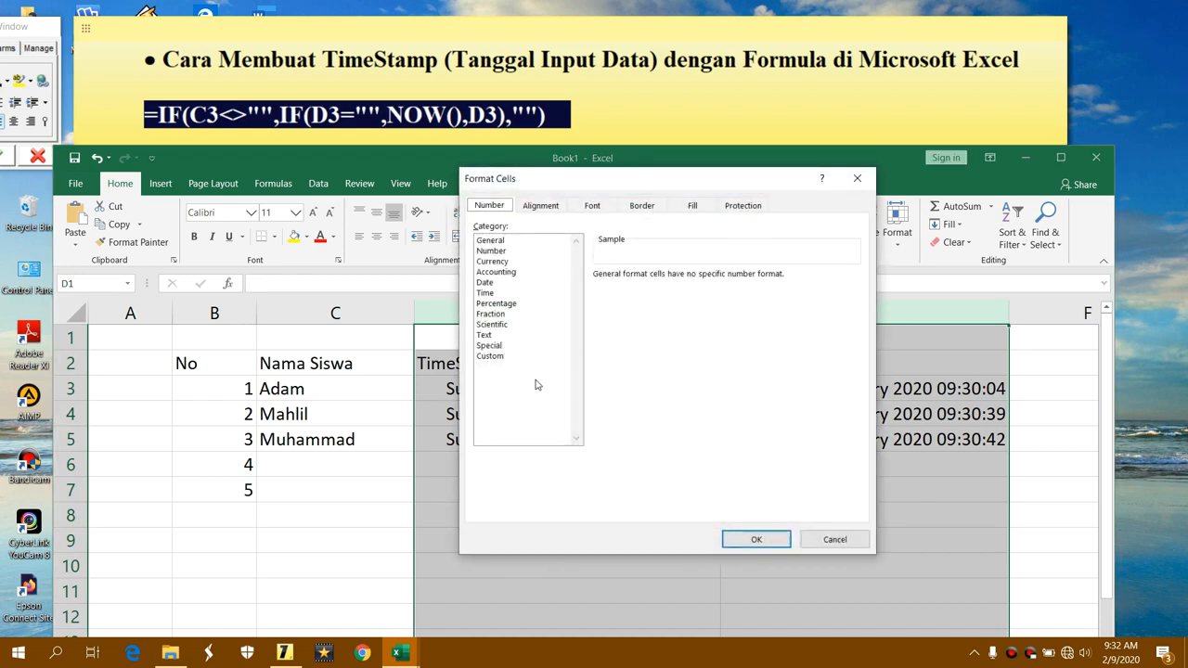
{"action": "left_click", "coordinate": [519, 360]}
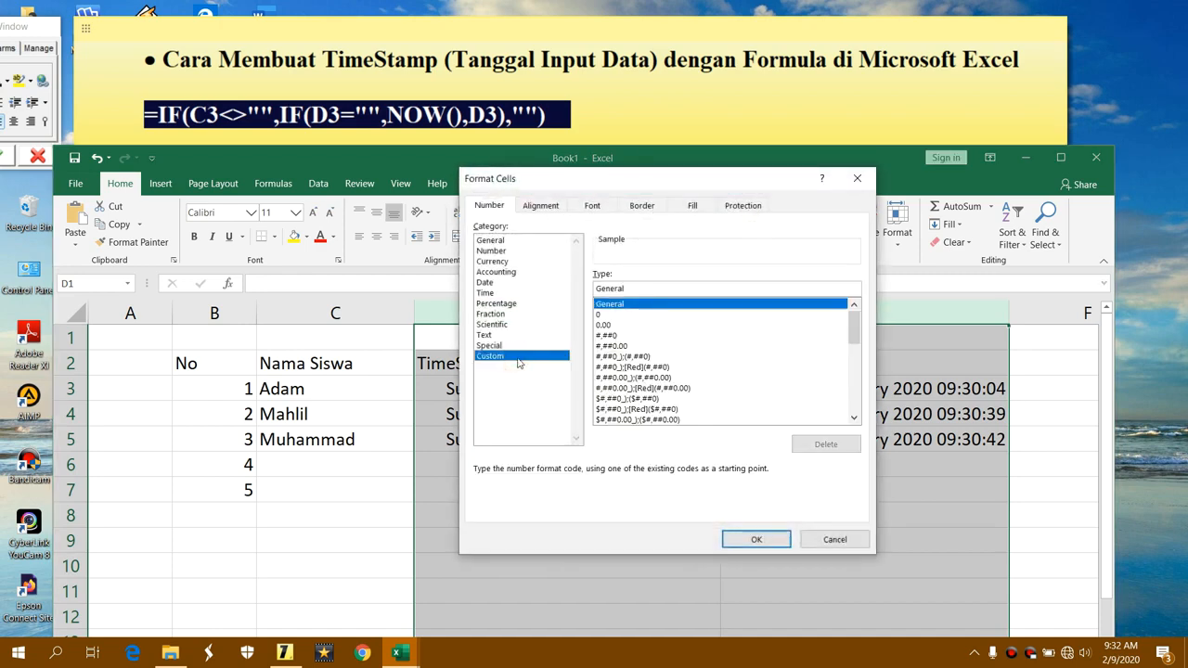
{"action": "left_click_drag", "start_coordinate": [854, 327], "coordinate": [834, 424]}
{"action": "left_click", "coordinate": [834, 420]}
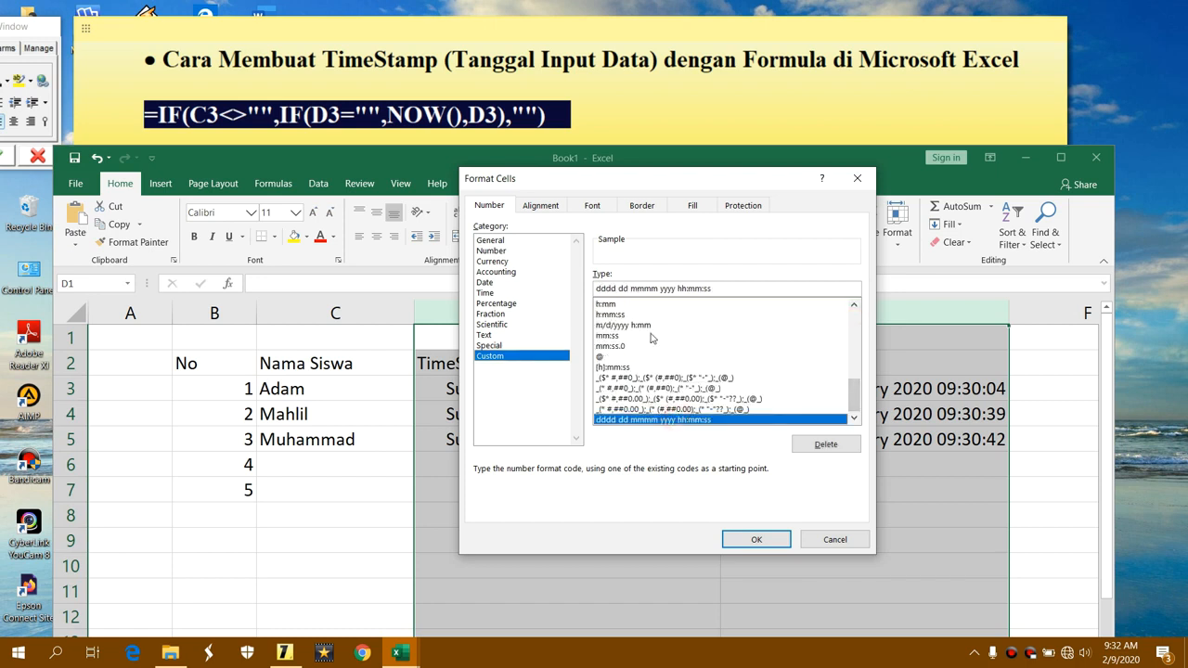
Prefix the custom format code with the Indonesian locale tag [$-21] and apply it to columns D and E.
{"action": "left_click", "coordinate": [723, 287]}
{"action": "key", "text": "Home"}
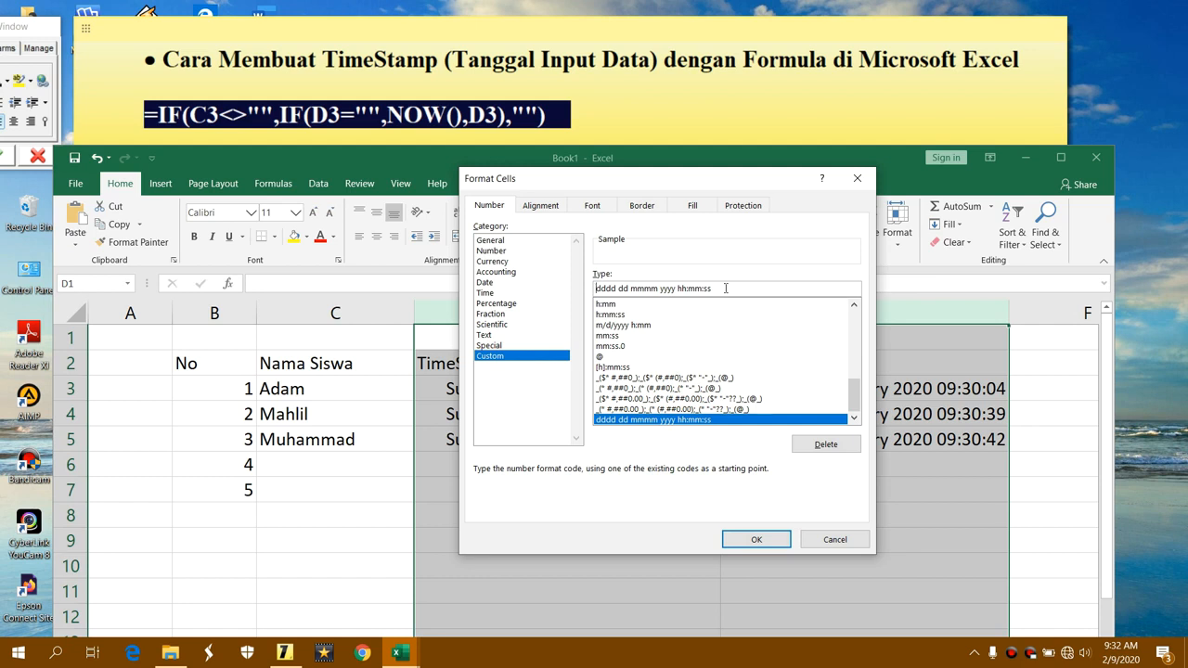
{"action": "type", "text": "["}
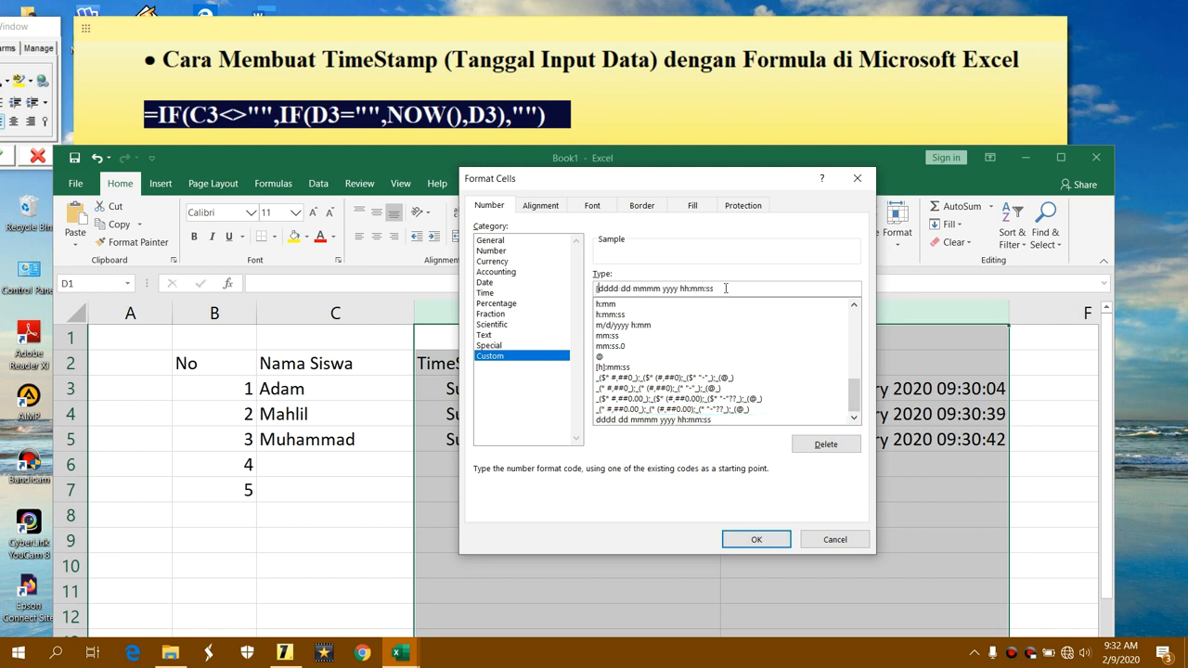
{"action": "type", "text": "]"}
{"action": "key", "text": "BackSpace"}
{"action": "key", "text": "BackSpace"}
{"action": "type", "text": "[]$-21"}
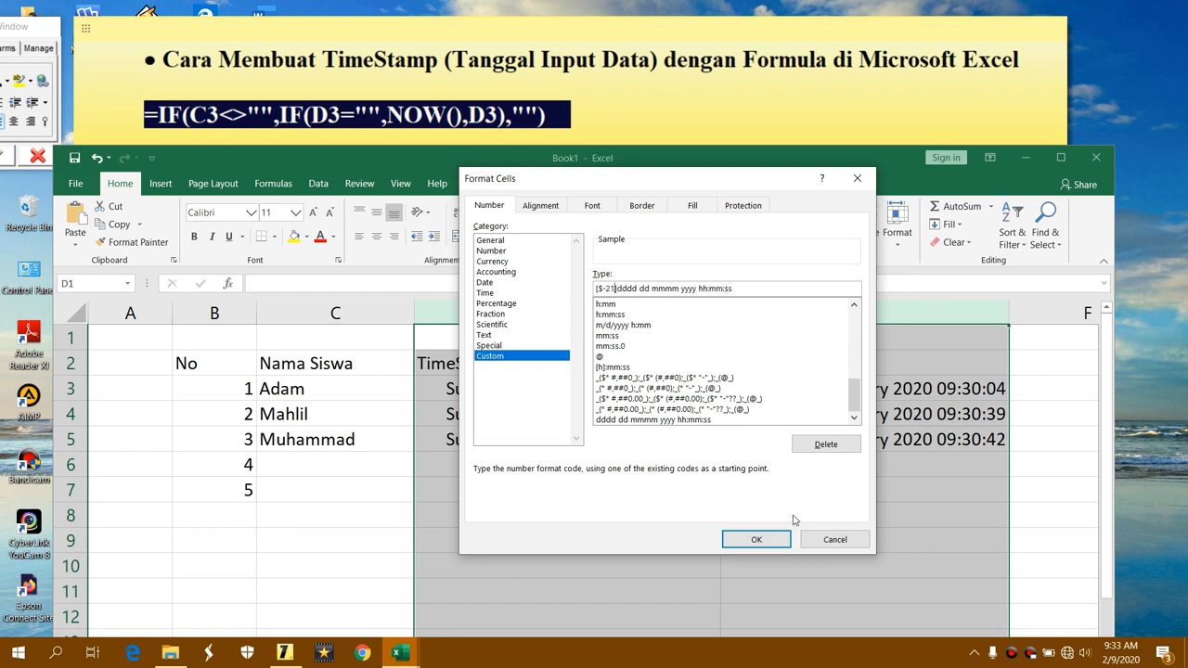
{"action": "left_click", "coordinate": [756, 284]}
{"action": "left_click_drag", "start_coordinate": [595, 287], "coordinate": [736, 288]}
{"action": "left_click", "coordinate": [610, 289]}
{"action": "left_click_drag", "start_coordinate": [597, 289], "coordinate": [617, 289]}
{"action": "left_click", "coordinate": [638, 289]}
{"action": "left_click", "coordinate": [756, 539]}
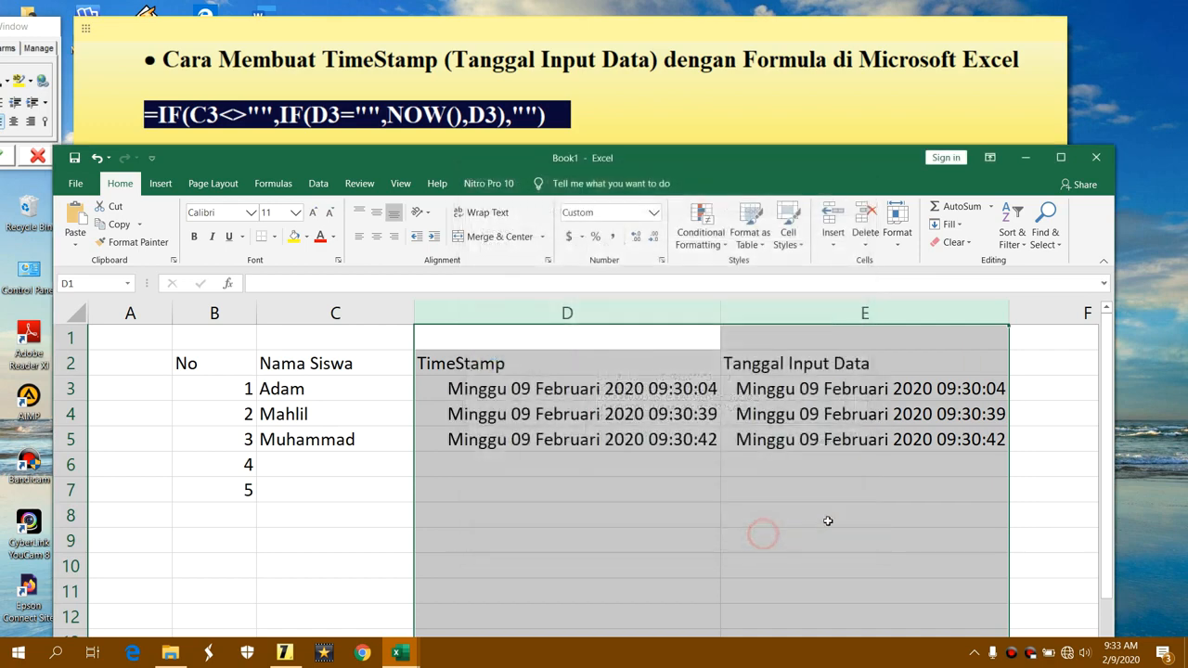
{"action": "left_click", "coordinate": [876, 516]}
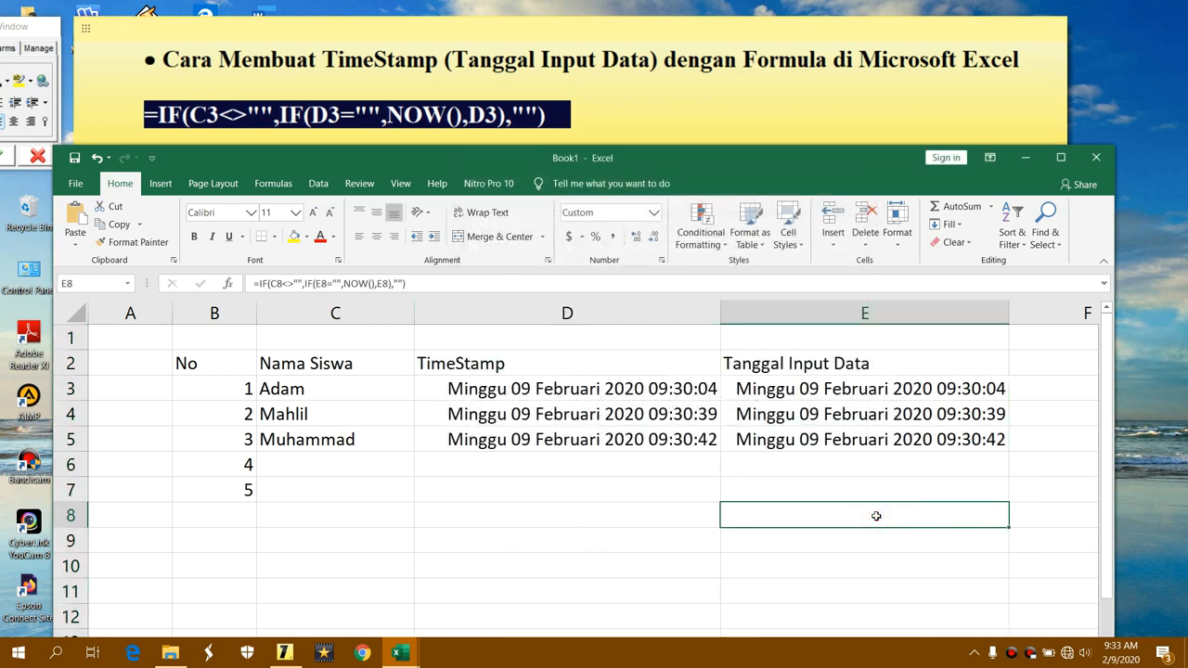
{"action": "left_click", "coordinate": [672, 505]}
{"action": "left_click", "coordinate": [695, 539]}
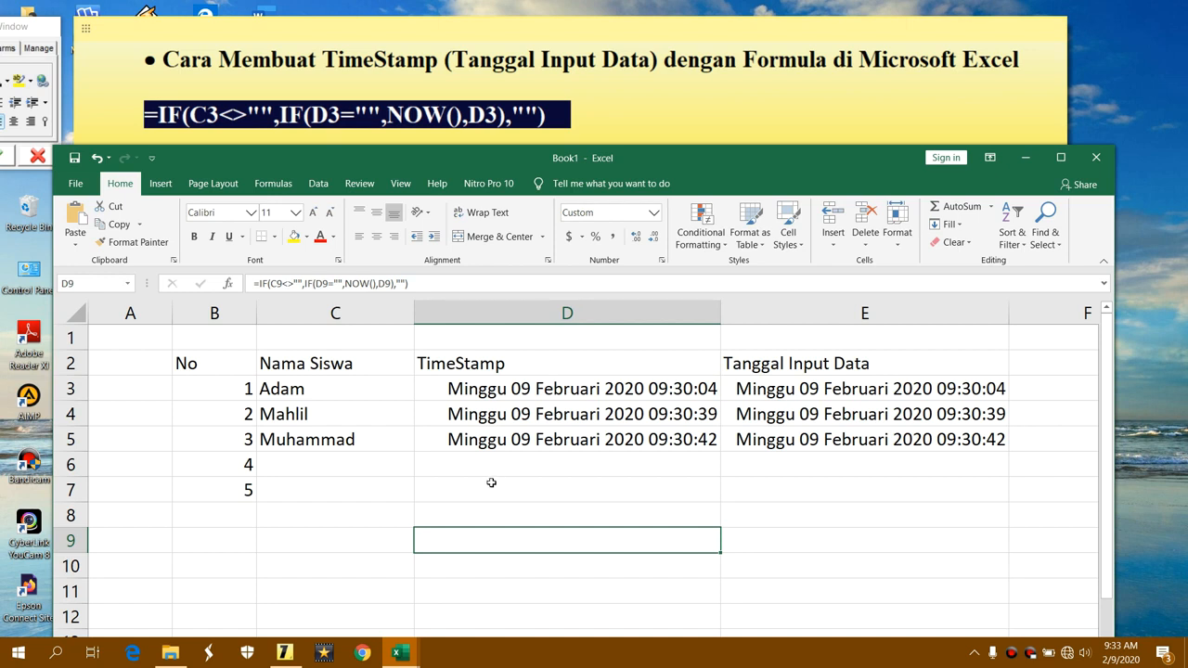
Re-enter the existing formula in D3 under TimeStamp twice without editing it.
{"action": "left_click", "coordinate": [327, 386]}
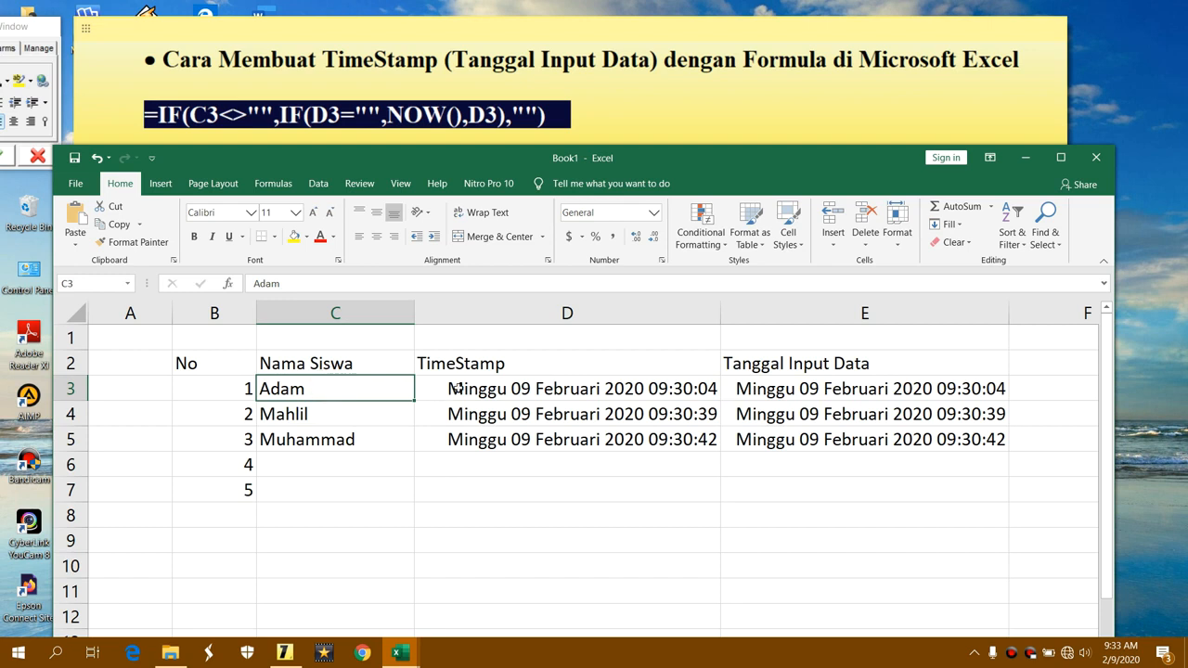
{"action": "left_click", "coordinate": [506, 389]}
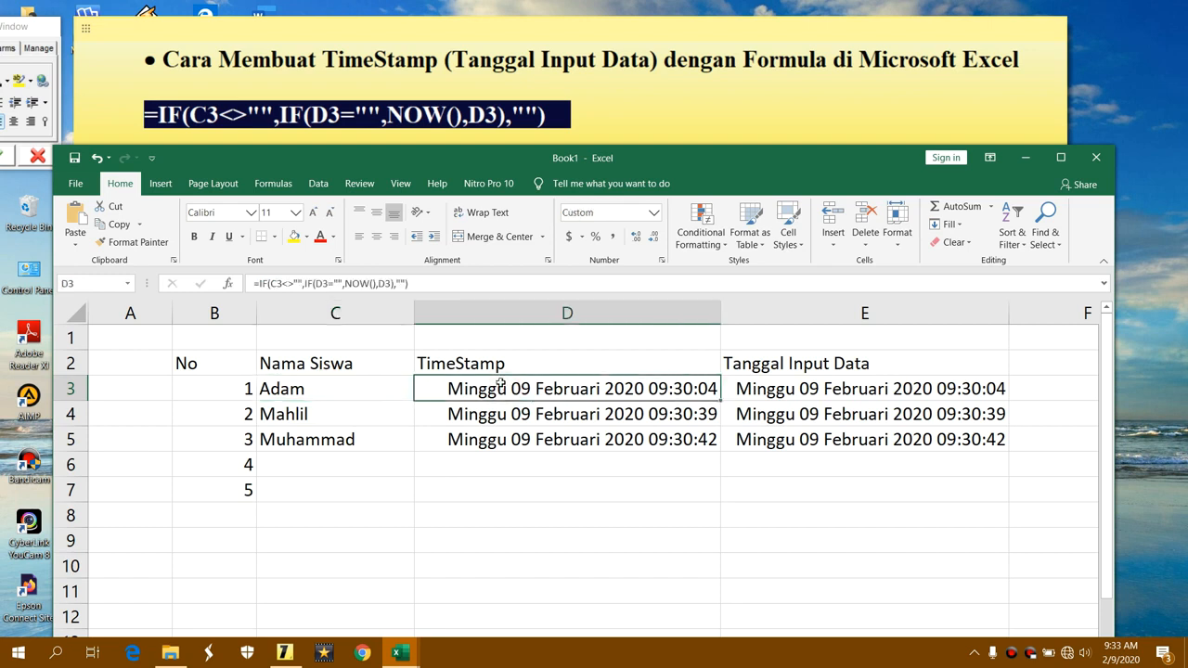
{"action": "left_click", "coordinate": [427, 284]}
{"action": "key", "text": "Return"}
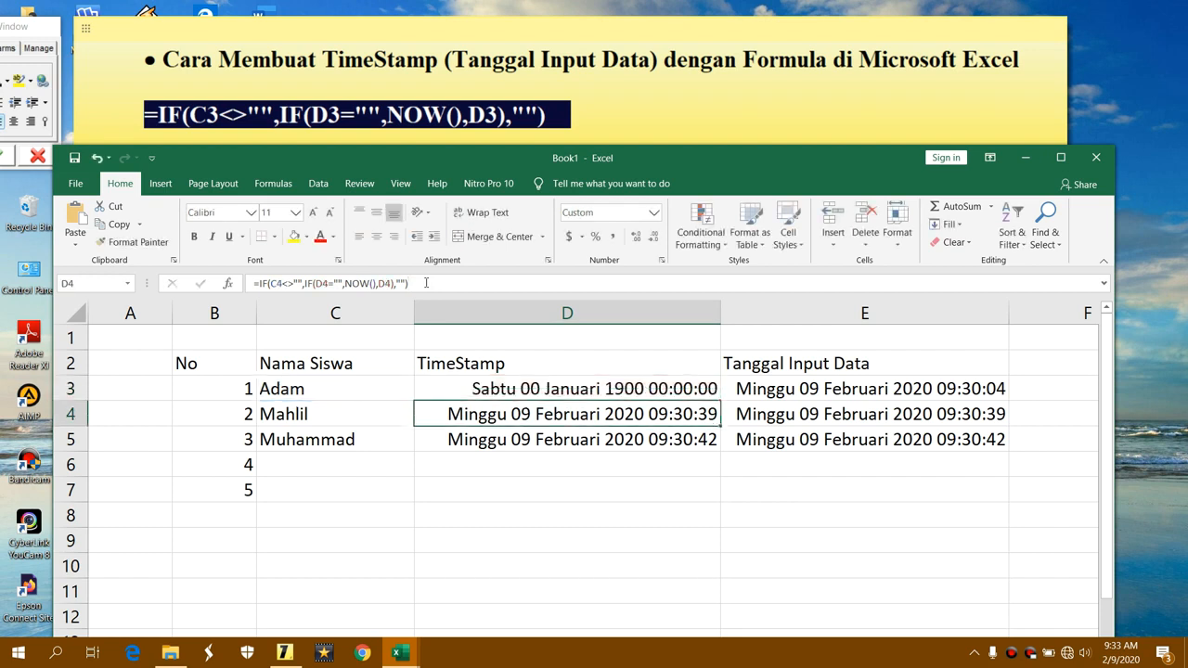
{"action": "left_click", "coordinate": [597, 392]}
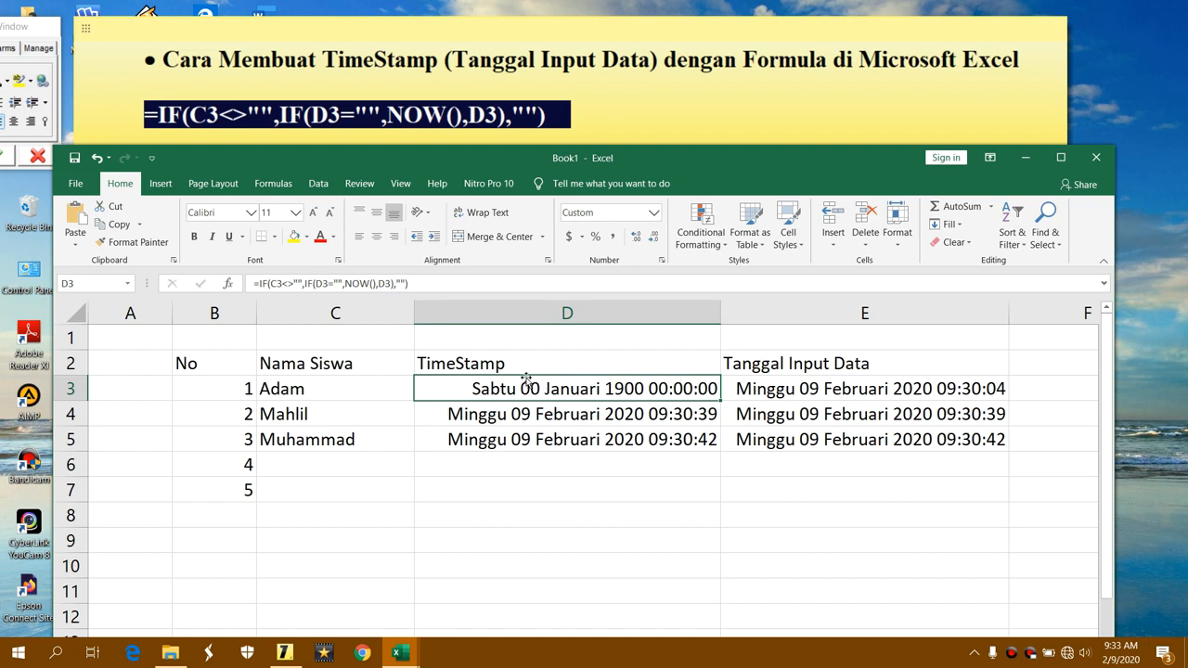
{"action": "left_click", "coordinate": [425, 281]}
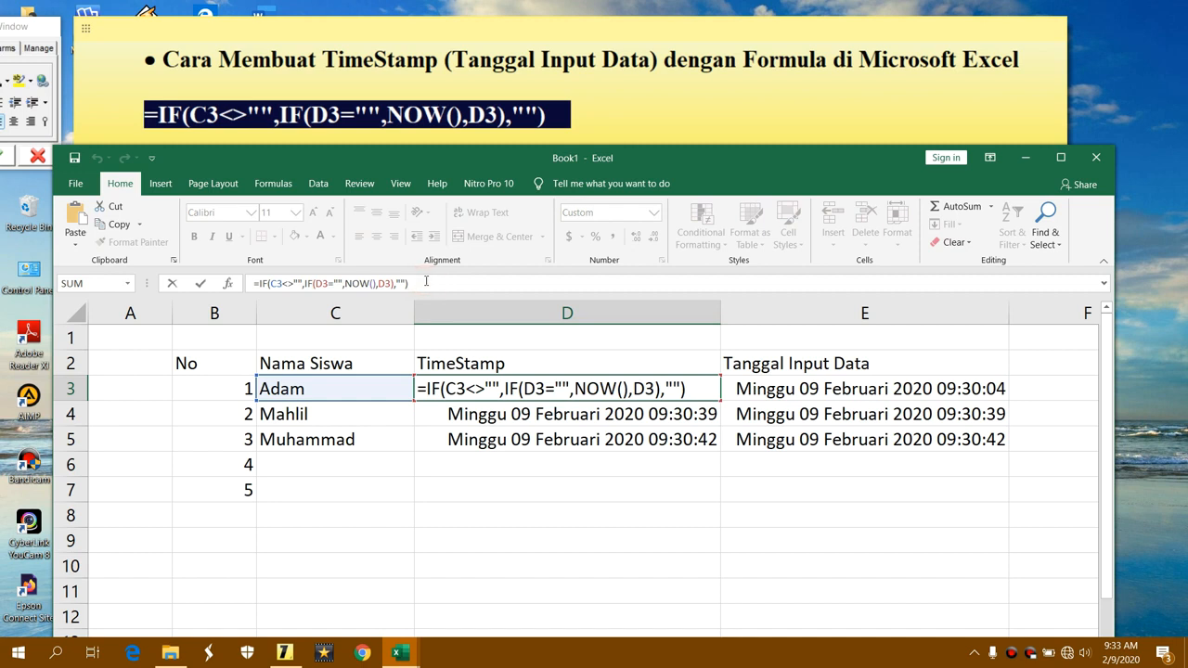
{"action": "key", "text": "Return"}
{"action": "left_click", "coordinate": [602, 381]}
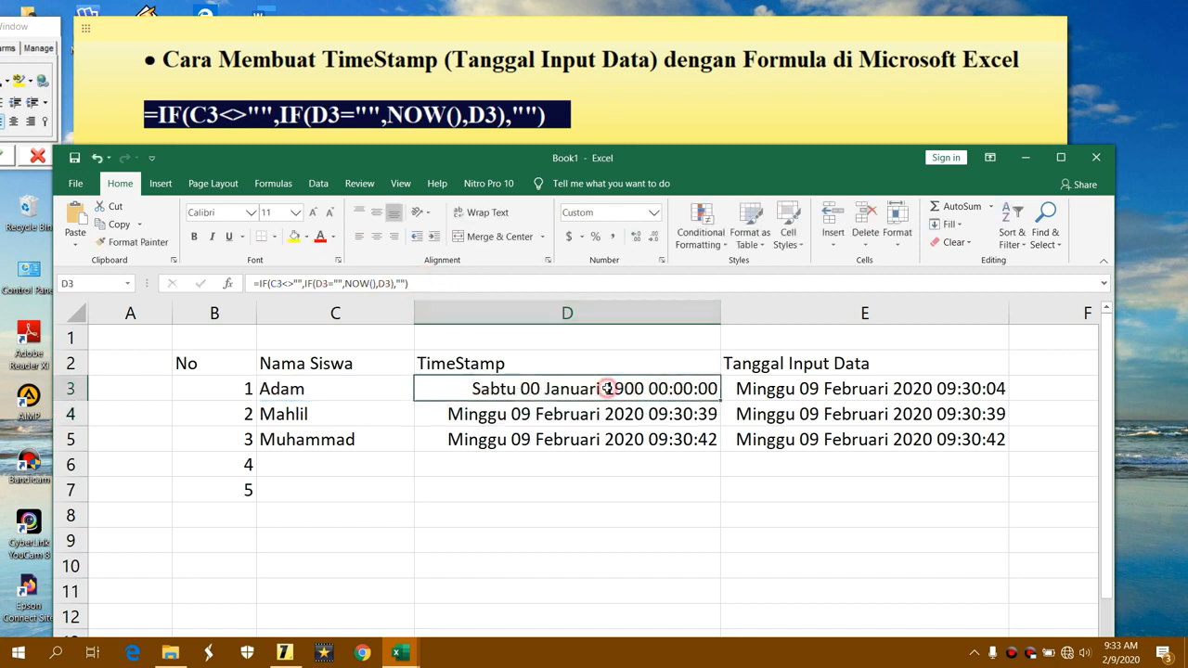
Clear the first student's name from C3, check the current time on the system clock, and reselect C3.
{"action": "left_click", "coordinate": [375, 392]}
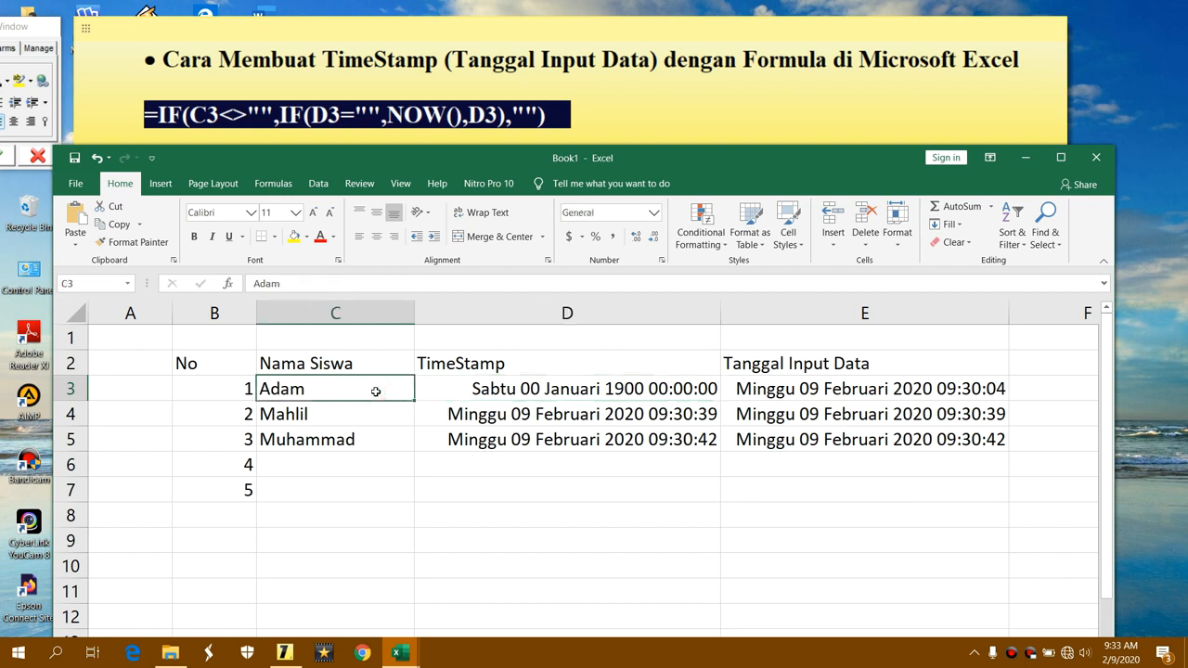
{"action": "key", "text": "Delete"}
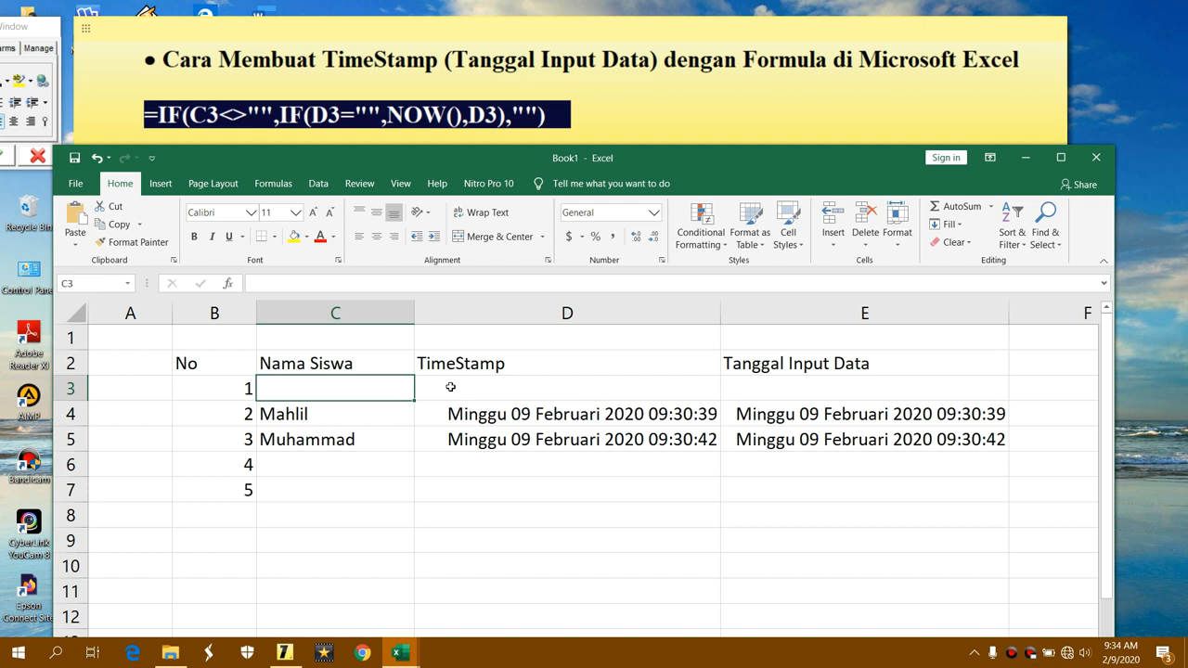
{"action": "left_click", "coordinate": [1120, 650]}
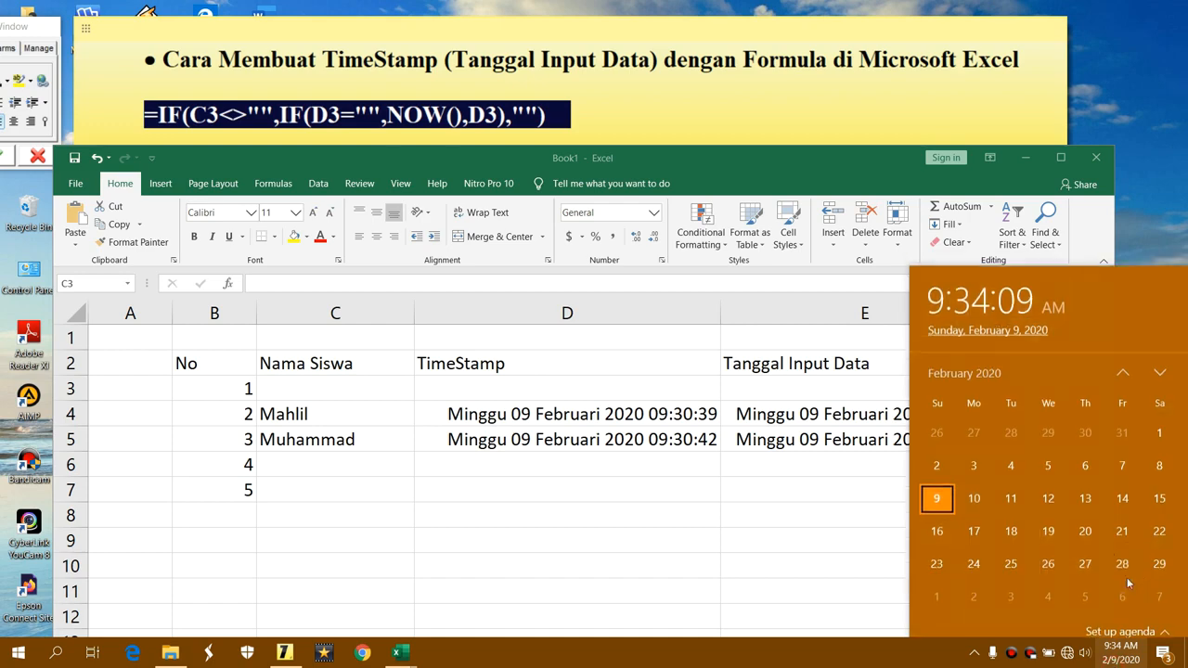
{"action": "left_click", "coordinate": [370, 386]}
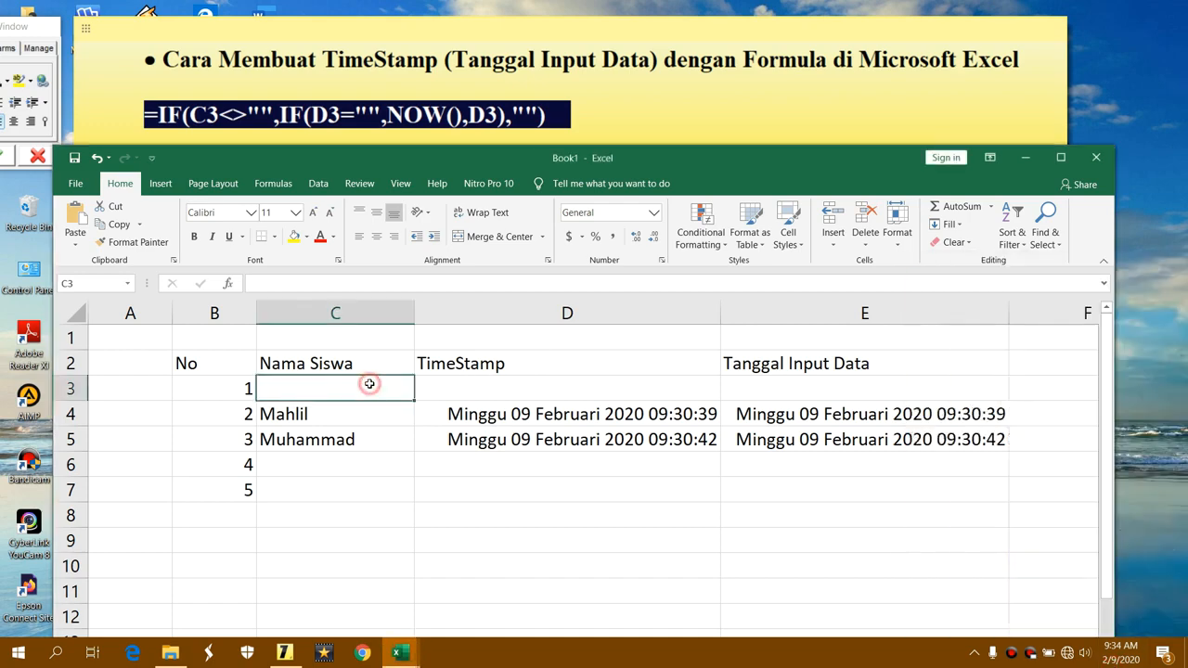
Enter the first student's name in C3 under Nama Siswa so its timestamp formulas recalculate.
{"action": "left_click", "coordinate": [429, 386]}
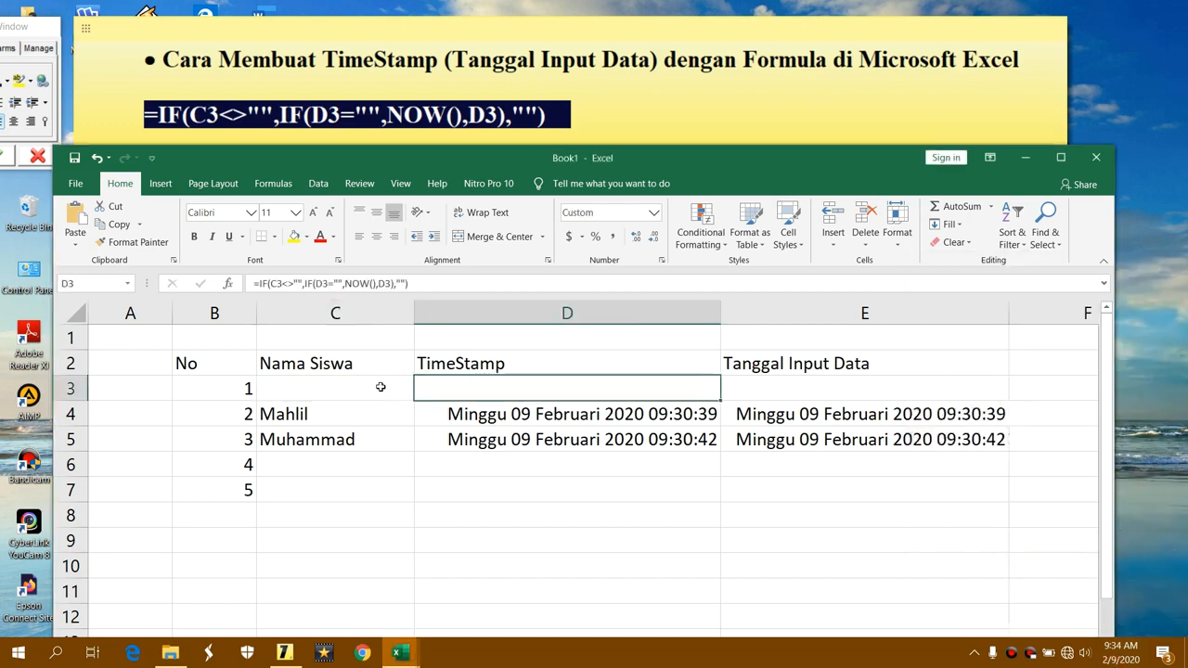
{"action": "left_click", "coordinate": [588, 543]}
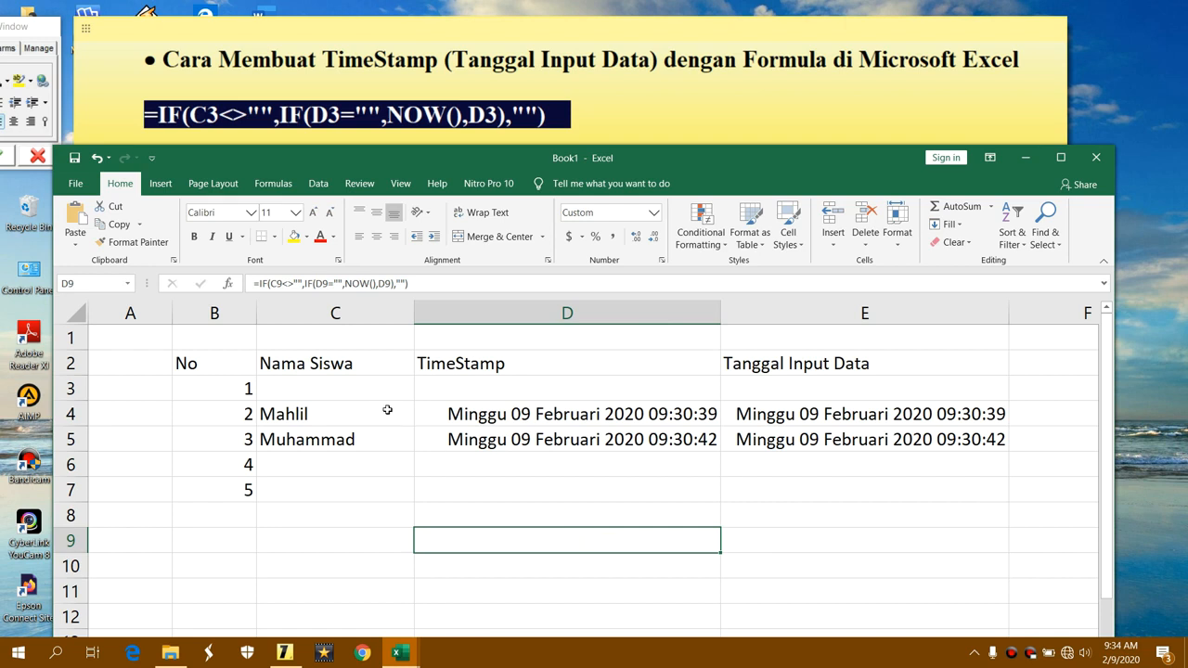
{"action": "left_click", "coordinate": [370, 388]}
{"action": "type", "text": "Adam"}
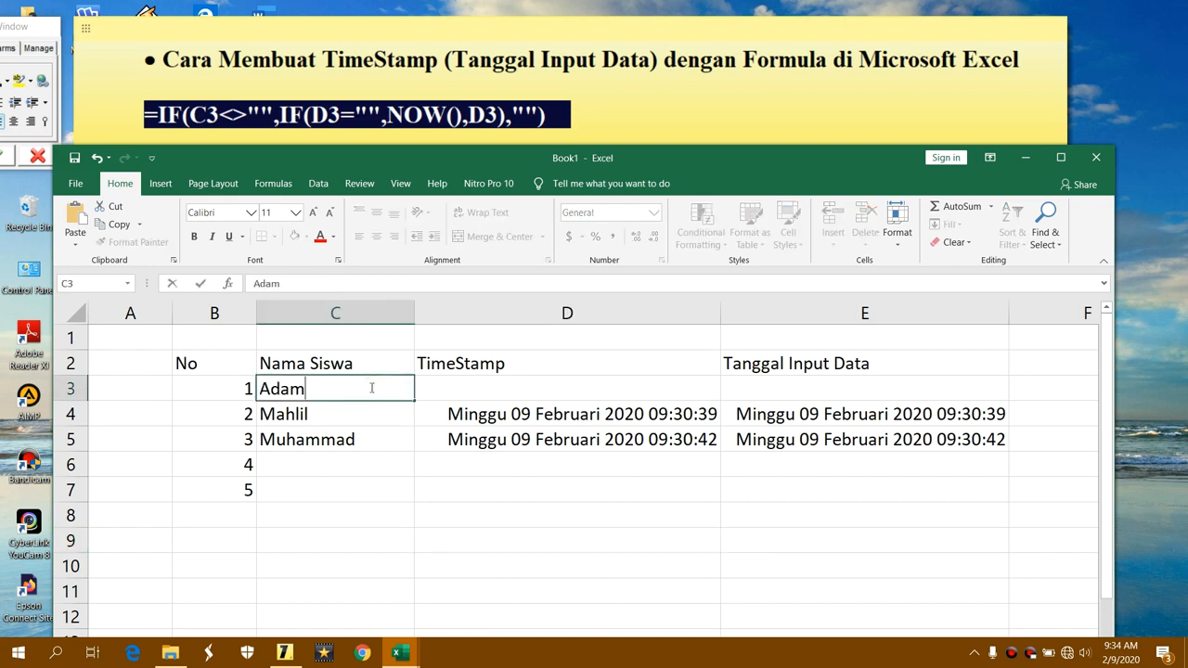
{"action": "key", "text": "Return"}
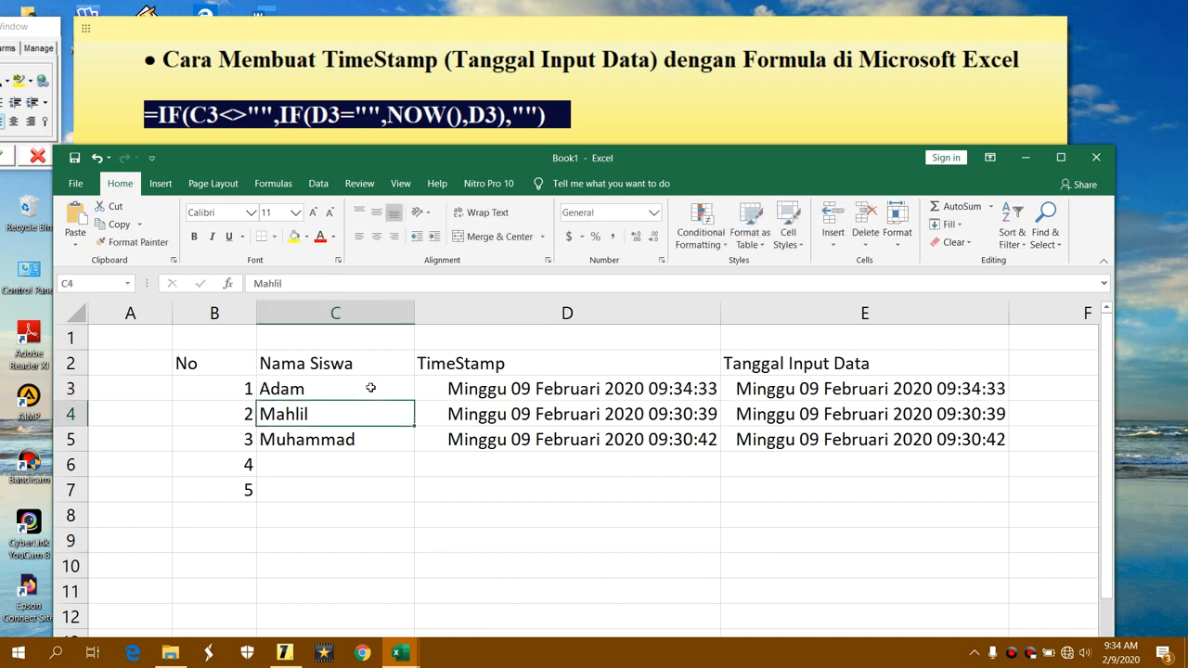
Compare the new timestamps in D3 and E3 with the current time on the system clock, then close the clock.
{"action": "left_click", "coordinate": [528, 467]}
{"action": "left_click", "coordinate": [596, 390]}
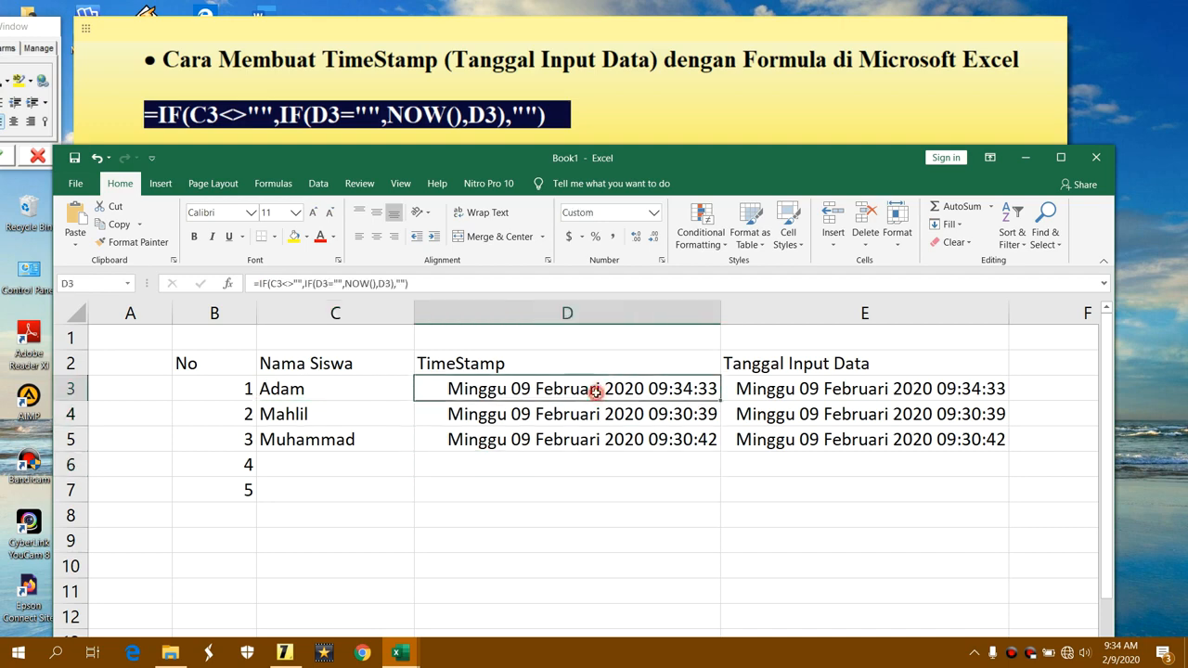
{"action": "left_click", "coordinate": [733, 390]}
{"action": "left_click", "coordinate": [1122, 651]}
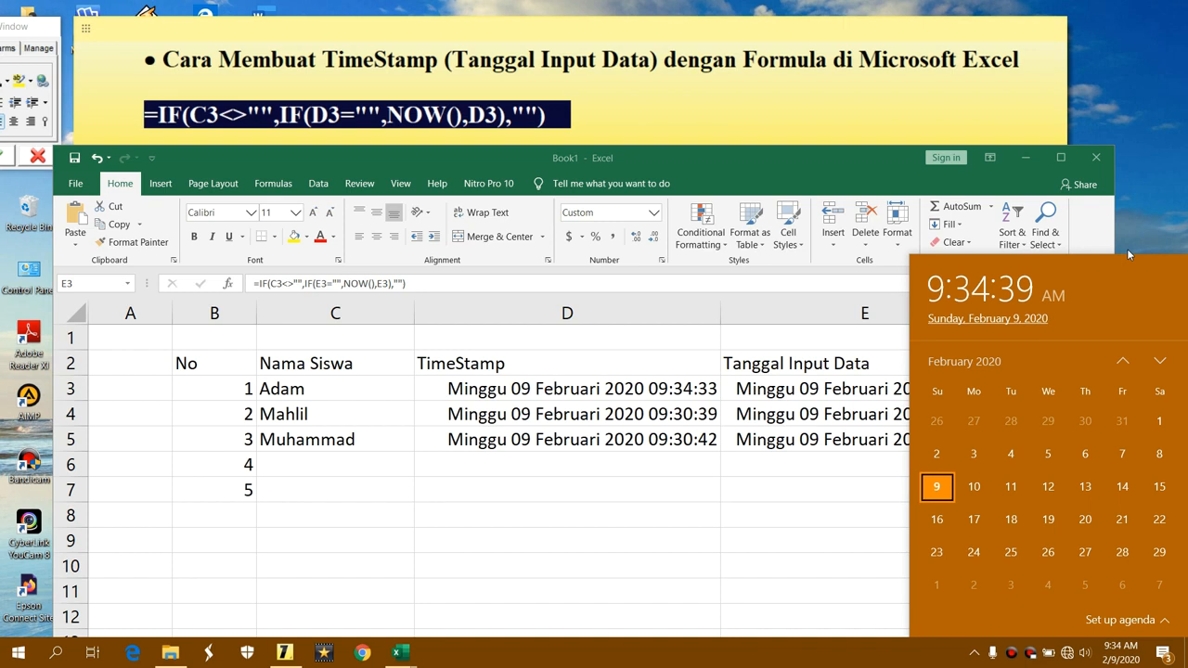
{"action": "left_click", "coordinate": [1167, 223]}
{"action": "left_click", "coordinate": [558, 460]}
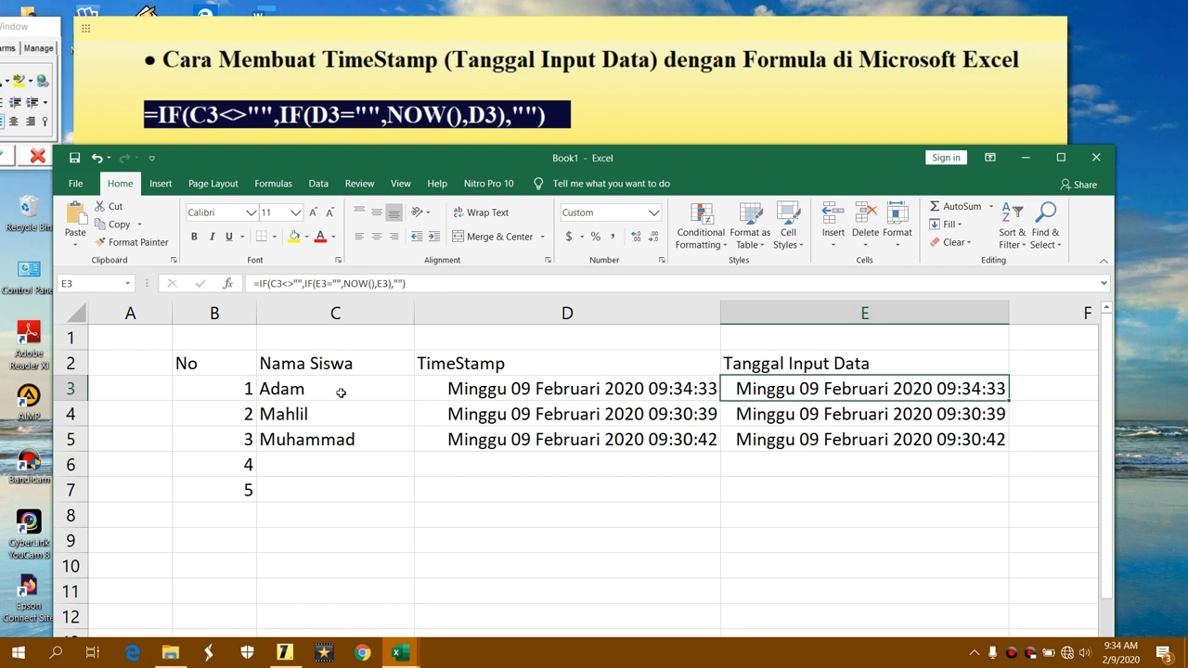
Enter the fourth and fifth students' names in C6 and C7 under Nama Siswa.
{"action": "left_click", "coordinate": [354, 494]}
{"action": "left_click", "coordinate": [300, 460]}
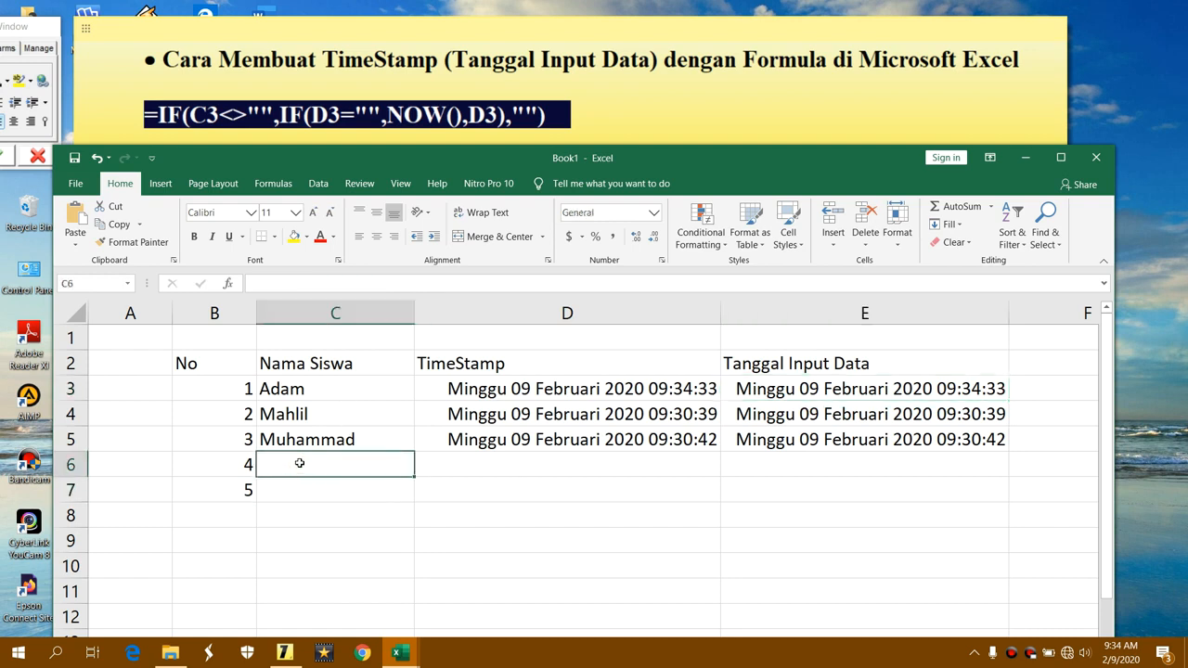
{"action": "type", "text": "Ikhsan"}
{"action": "key", "text": "Return"}
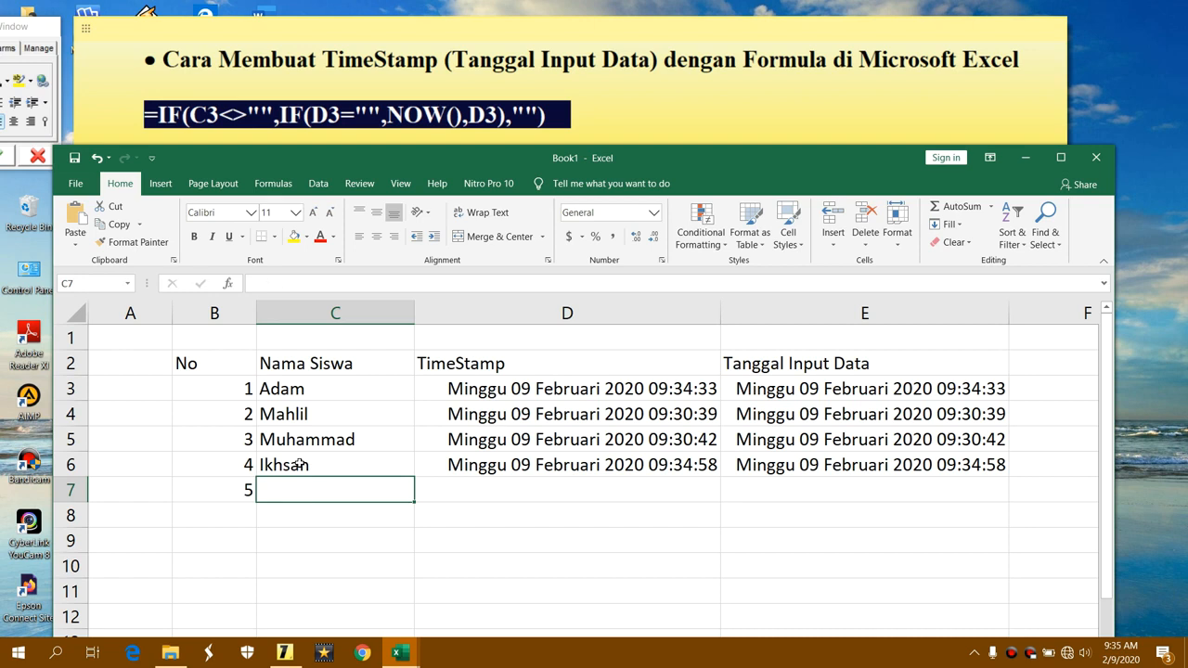
{"action": "type", "text": "Adam Muhammad"}
{"action": "key", "text": "Return"}
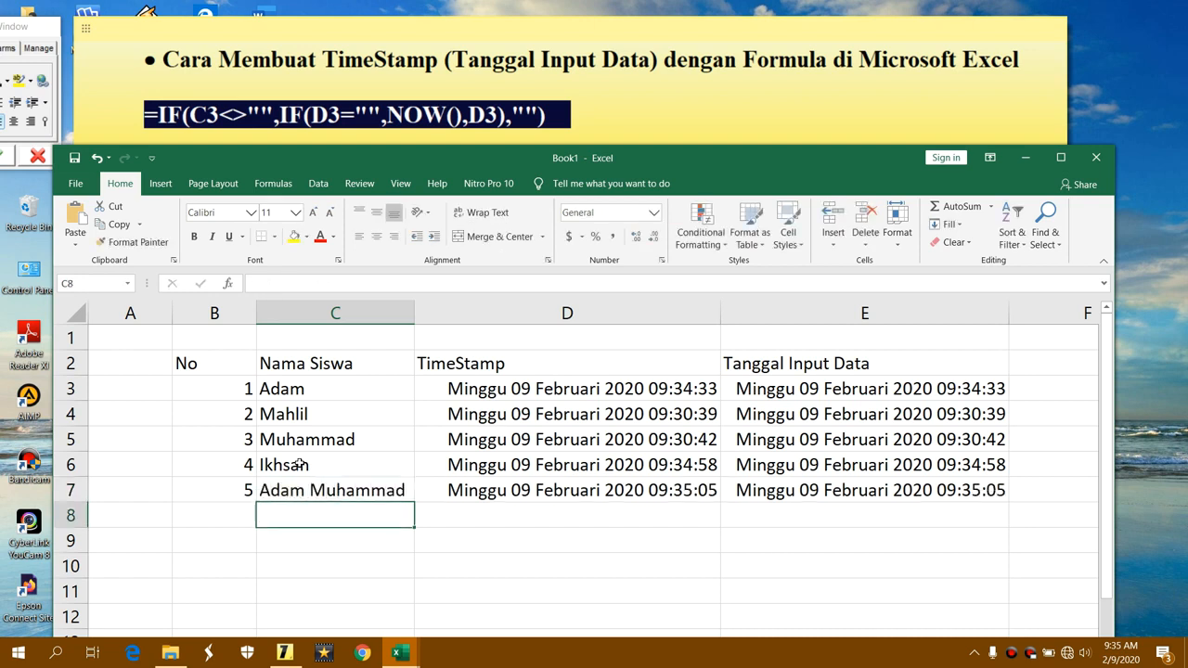
View the completed table in the maximized workbook, then minimize it and return to the desktop note holding the formula.
{"action": "left_click", "coordinate": [588, 592]}
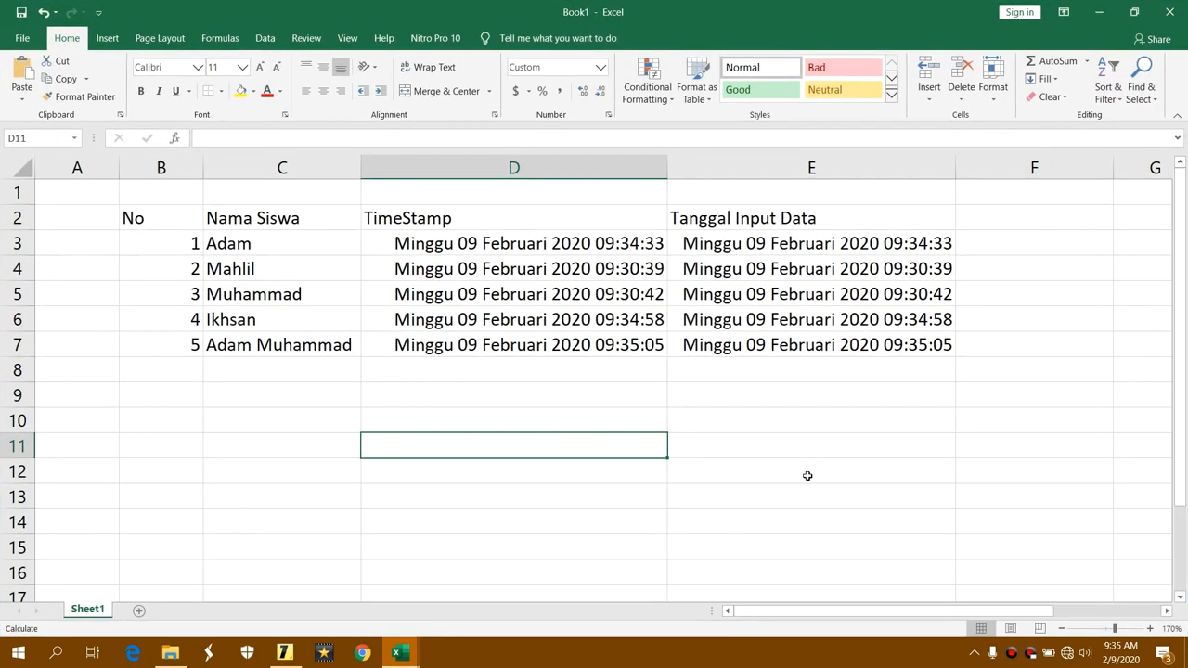
{"action": "left_click", "coordinate": [809, 473]}
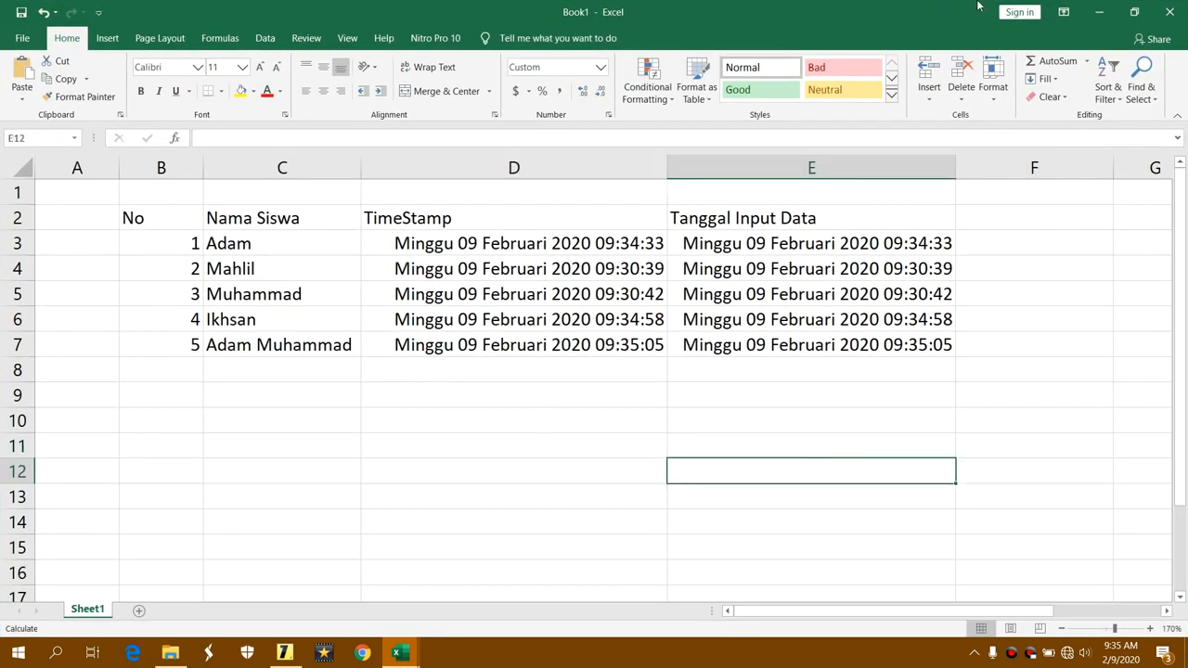
{"action": "left_click", "coordinate": [1099, 13]}
{"action": "left_click", "coordinate": [628, 60]}
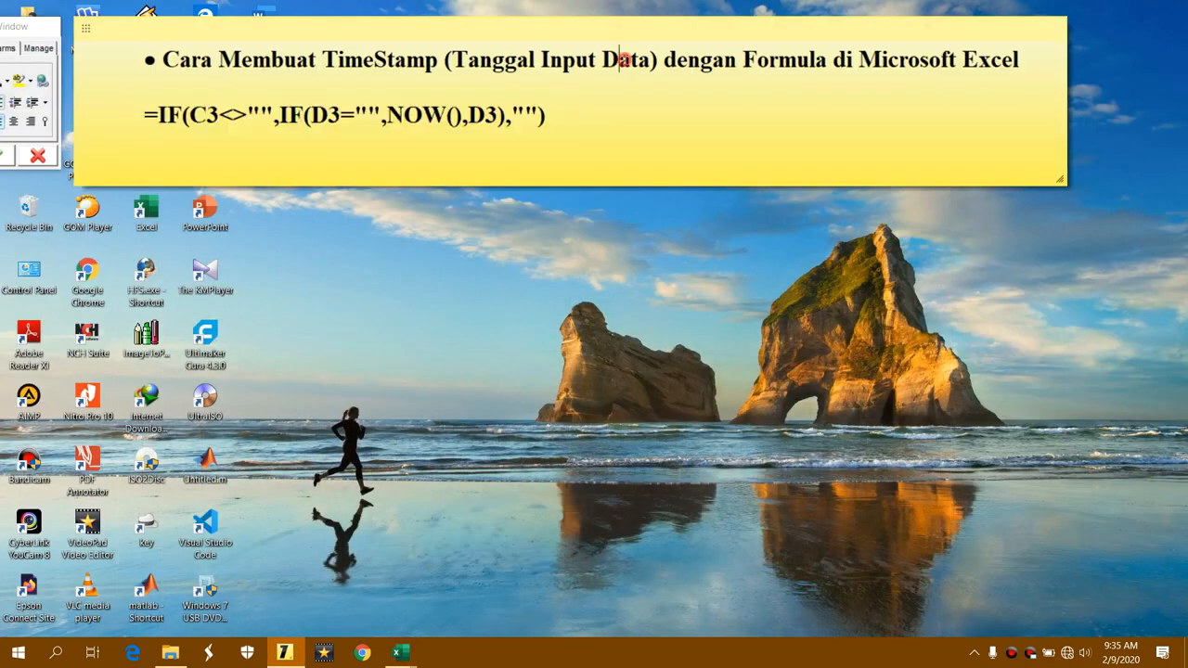